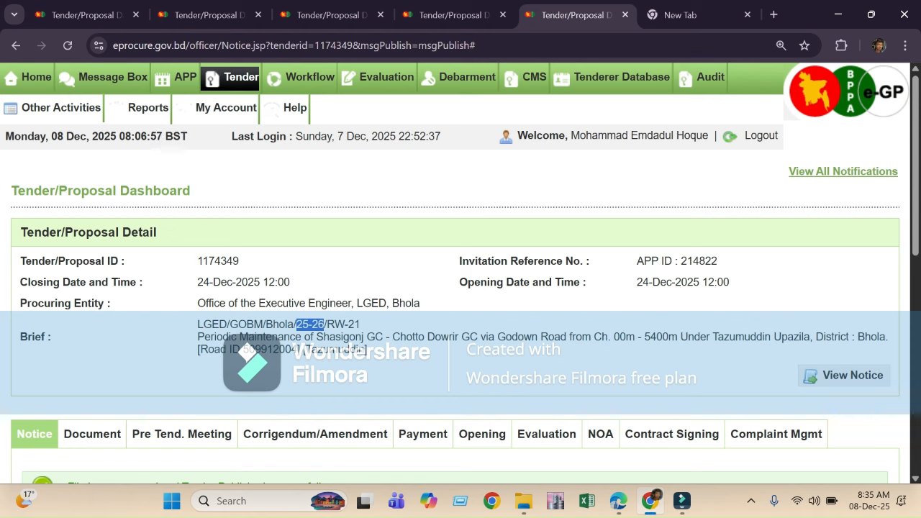
Look through the five open tender dashboards in turn, marking the last digits of the tender IDs.
left_click(89, 14)
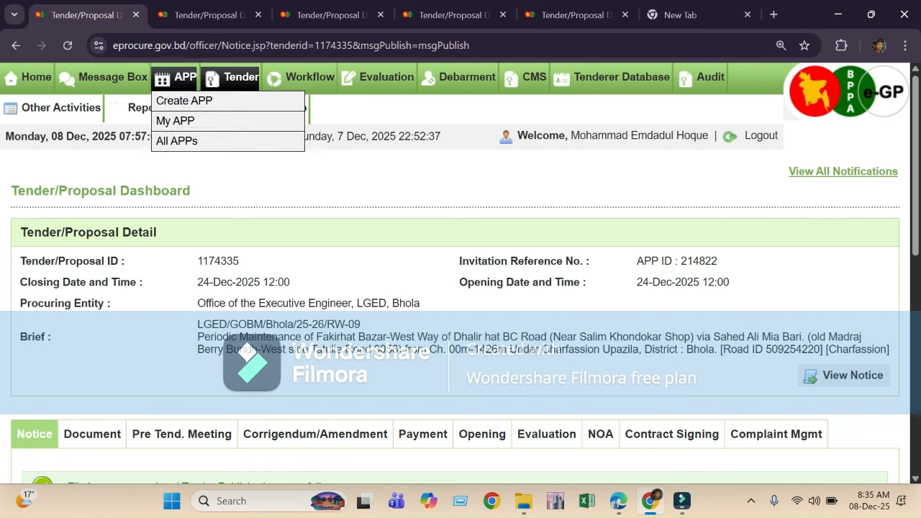
left_click_drag(215, 261, 238, 261)
left_click(211, 15)
left_click(332, 15)
left_click(455, 14)
left_click(577, 14)
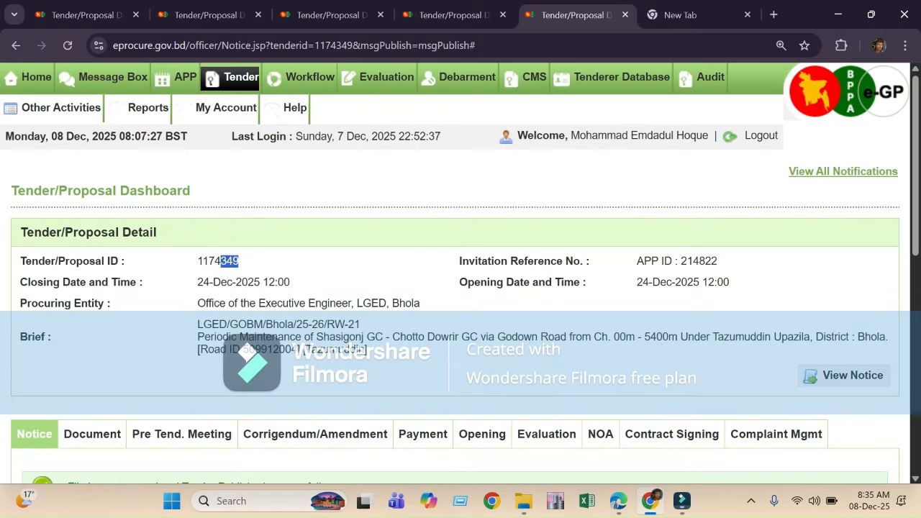
Open the notice details of the RW-21 tender and go to the Eligibility of Tenderer information.
scroll(460, 288, "down", 4)
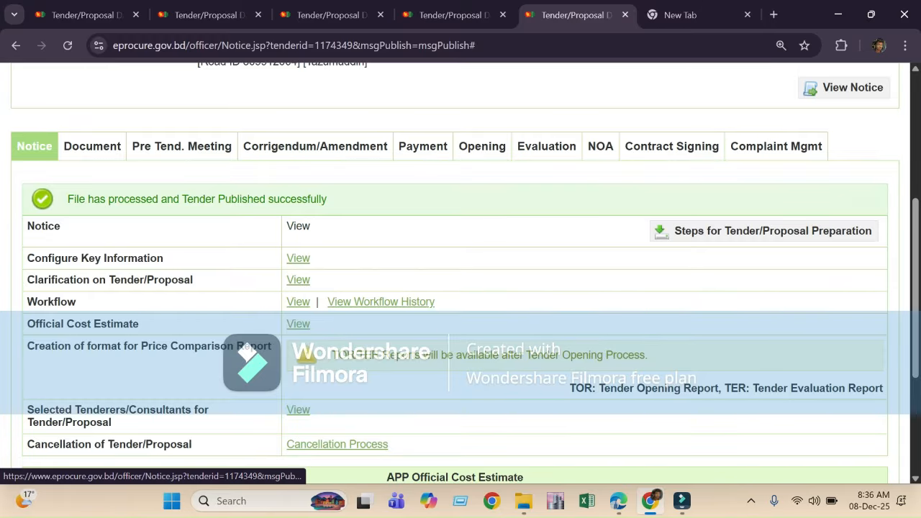
left_click(297, 226)
left_click(732, 11)
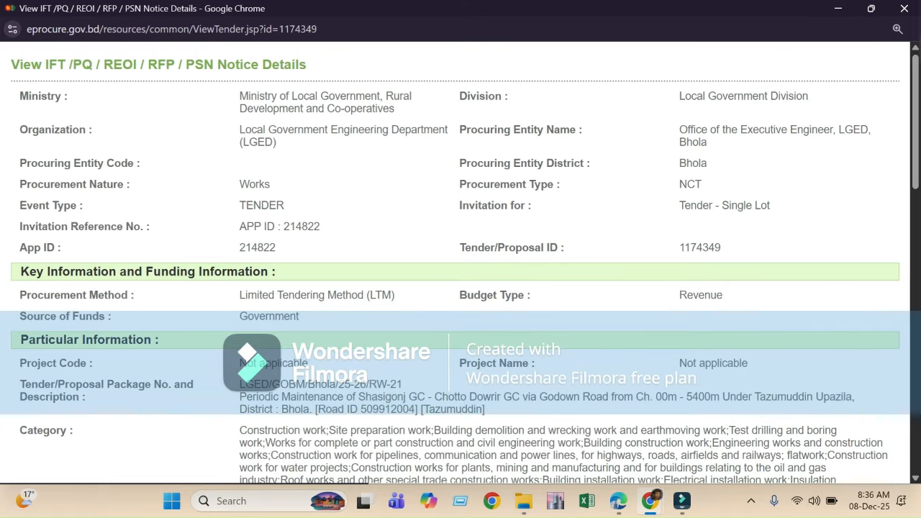
scroll(460, 259, "down", 2)
scroll(461, 259, "down", 4)
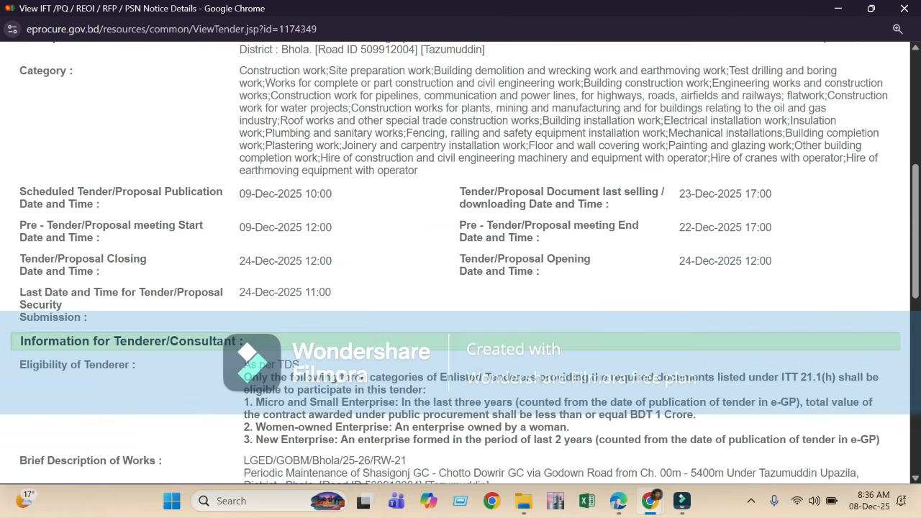
scroll(460, 259, "down", 1)
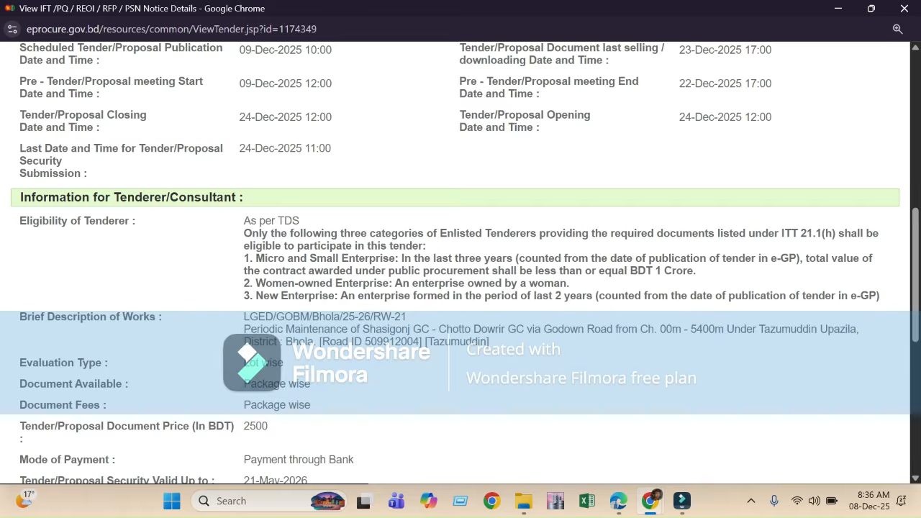
Highlight the Micro and Small, Women-owned and New Enterprise categories in the notice's eligibility text, and close the notice window.
left_click_drag(255, 258, 399, 258)
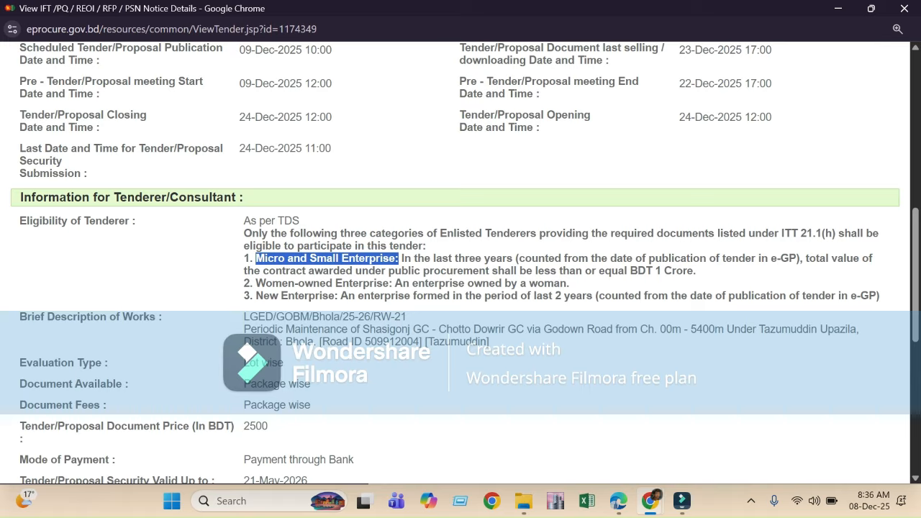
left_click_drag(255, 283, 395, 284)
left_click_drag(255, 295, 337, 296)
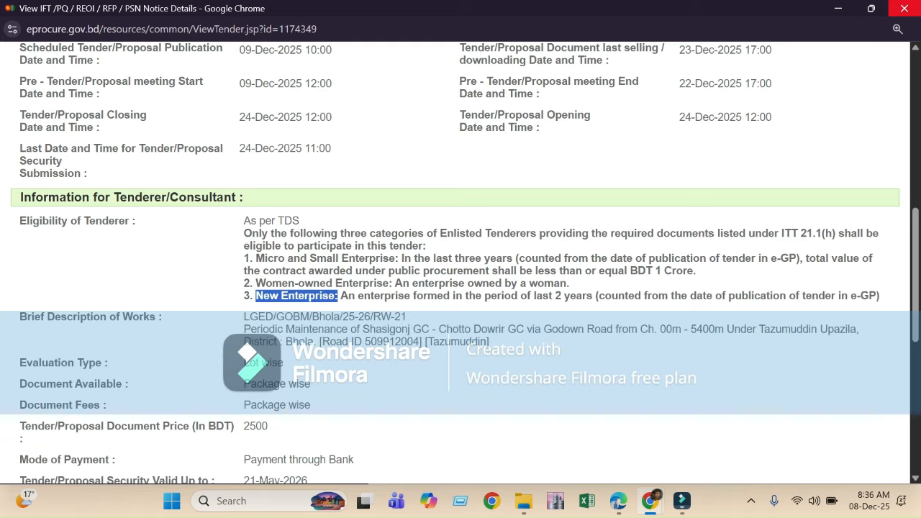
left_click(905, 8)
View the e-Tender Data Sheet among the RW-21 tender documents and go to the Eligible Tenderers clause 5.1.
scroll(461, 273, "down", 3)
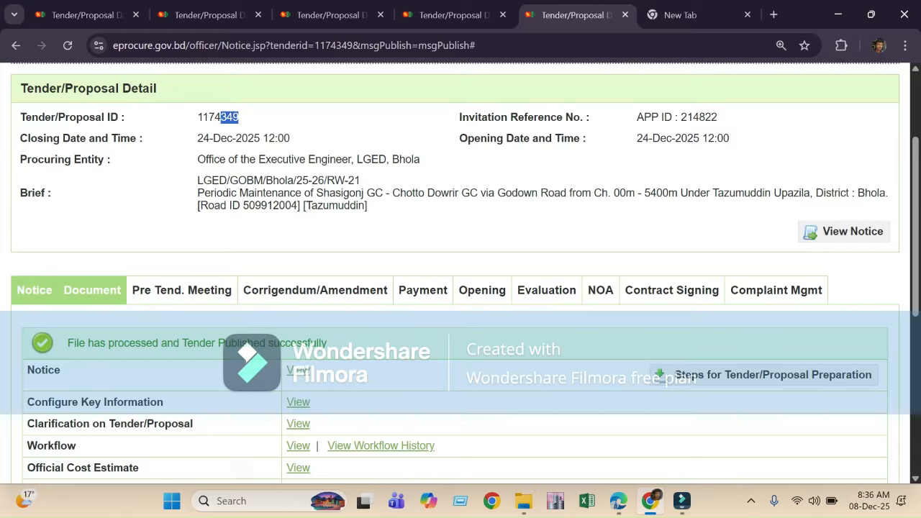
left_click(92, 289)
scroll(460, 287, "down", 10)
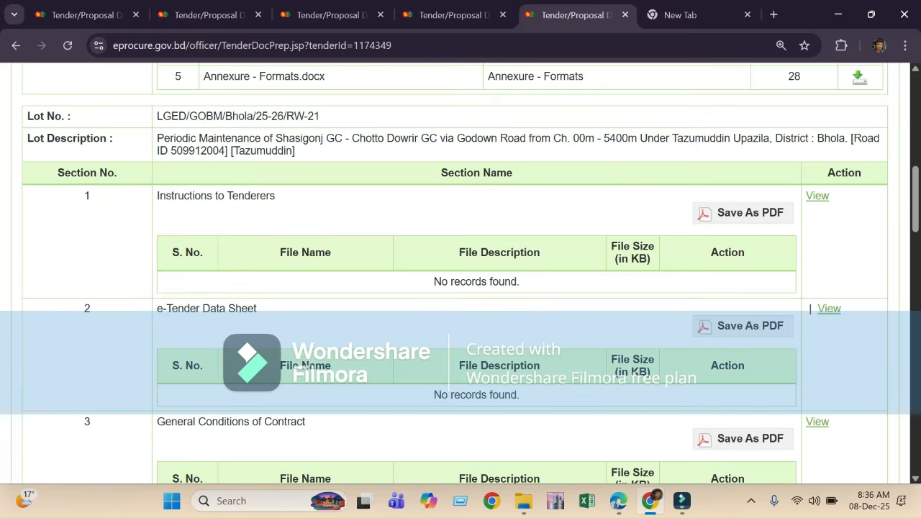
left_click(827, 308)
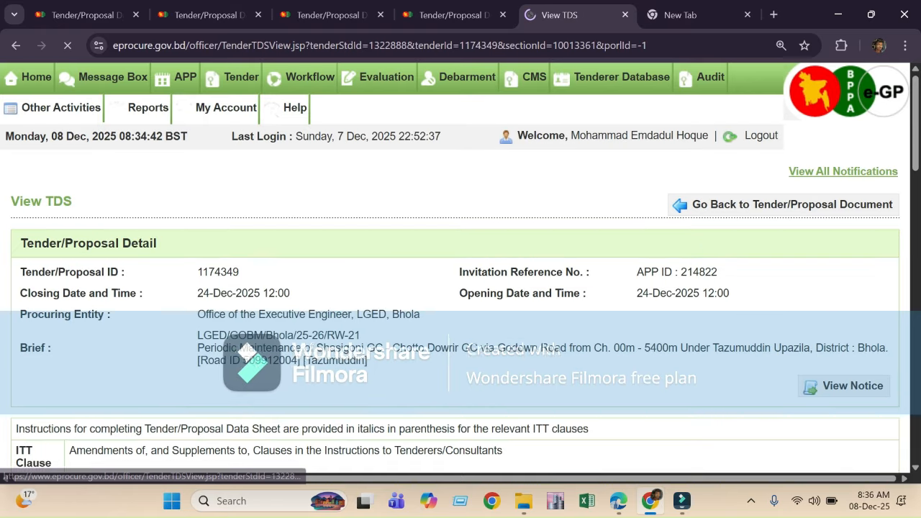
scroll(827, 308, "down", 10)
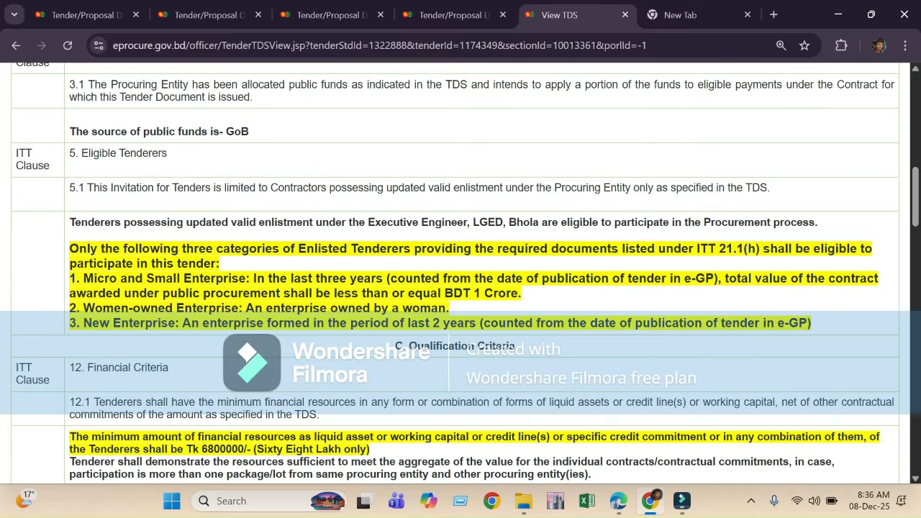
scroll(461, 273, "down", 3)
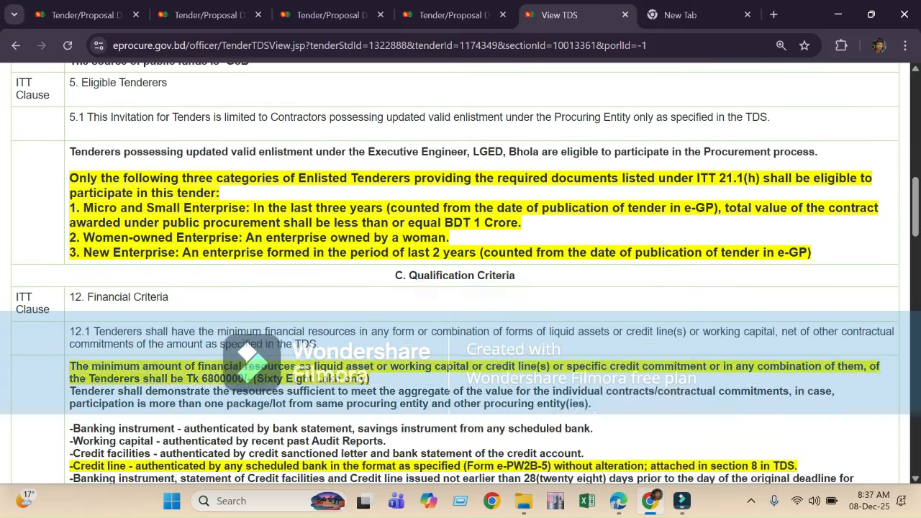
scroll(460, 274, "up", 3)
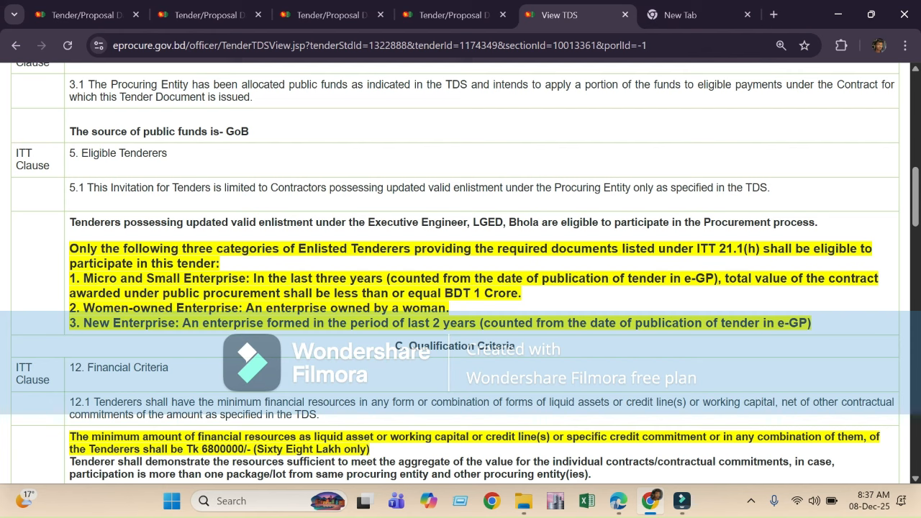
Highlight the names of the three eligible enterprise categories one after another in clause 5.1 of the data sheet.
left_click_drag(83, 278, 249, 279)
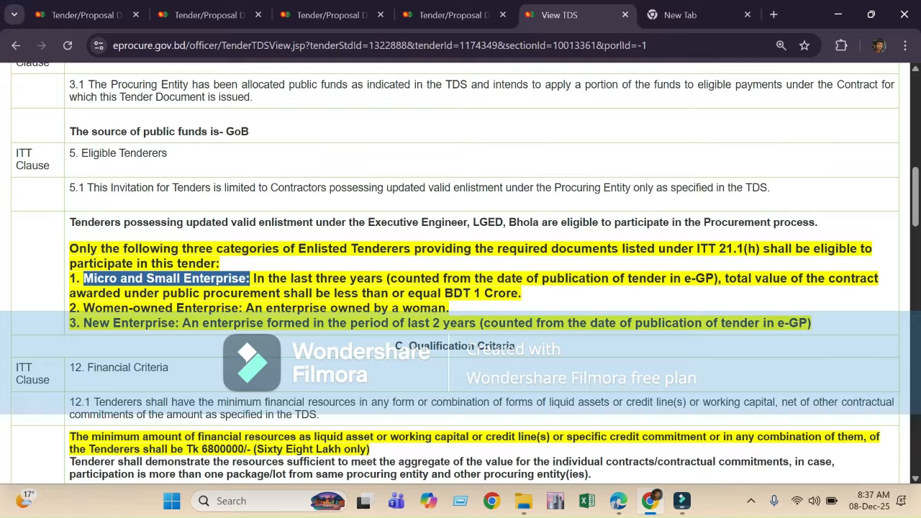
left_click_drag(84, 308, 238, 308)
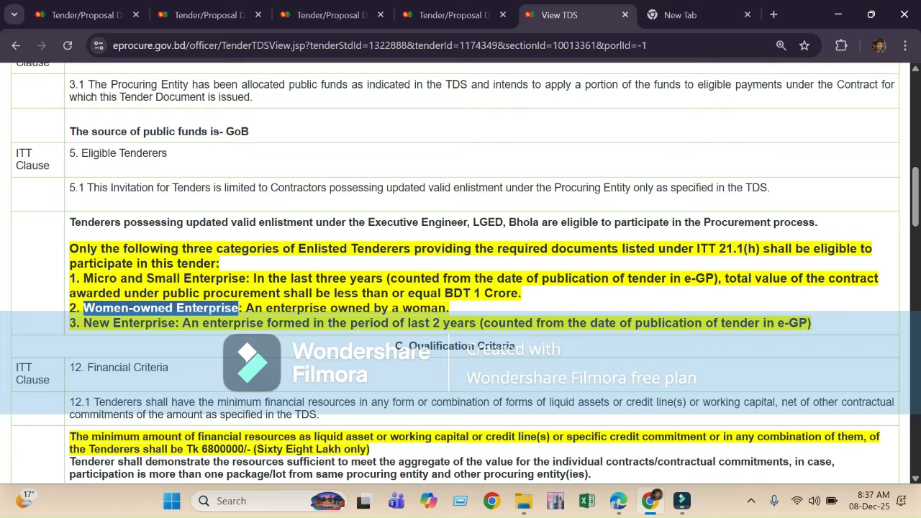
left_click_drag(84, 322, 176, 322)
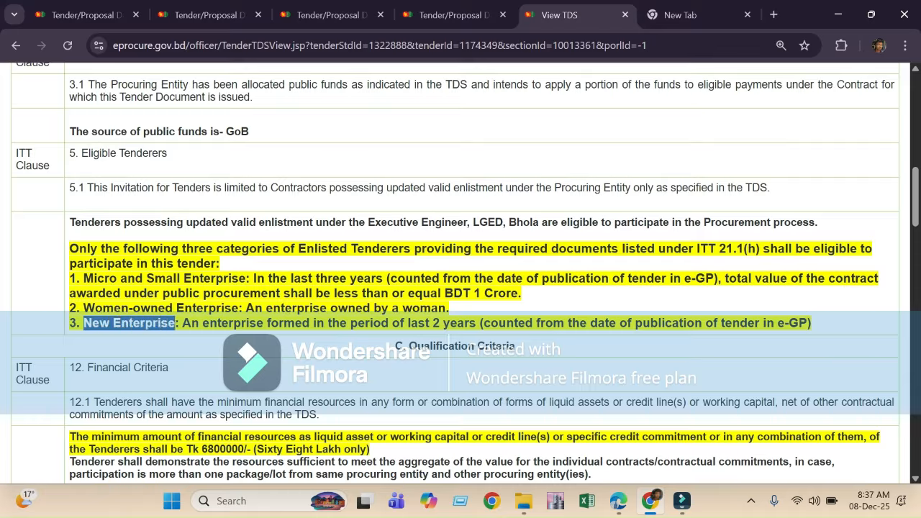
left_click(178, 323)
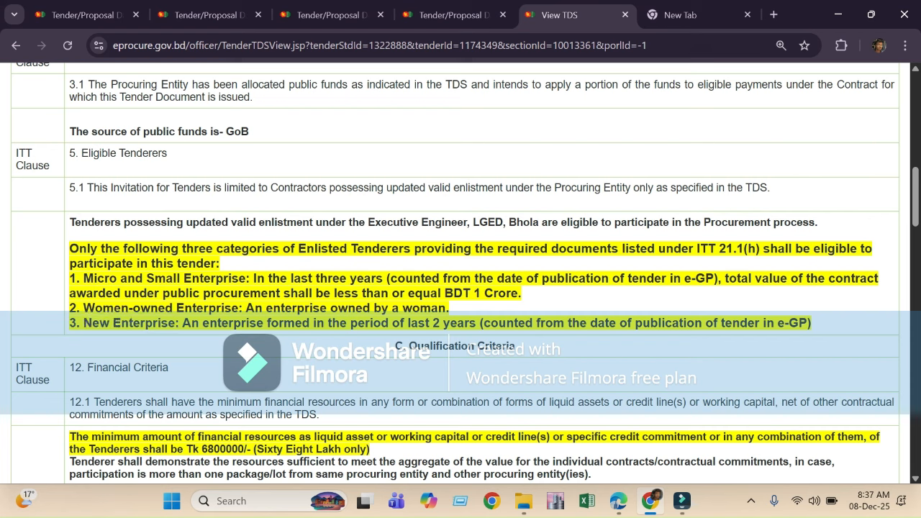
Review the Women-owned and New Enterprise conditions, highlighting "2 years" and "publication" in the New Enterprise line.
left_click_drag(431, 323, 476, 323)
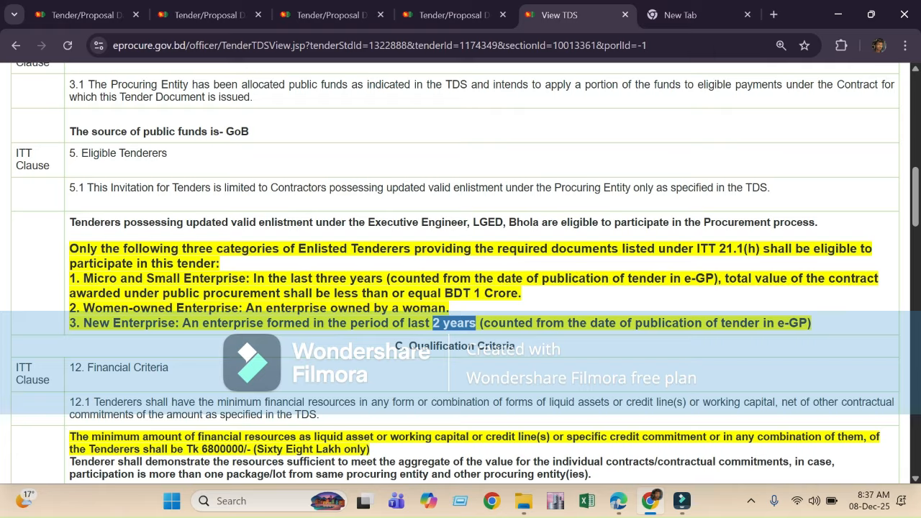
left_click_drag(83, 309, 239, 305)
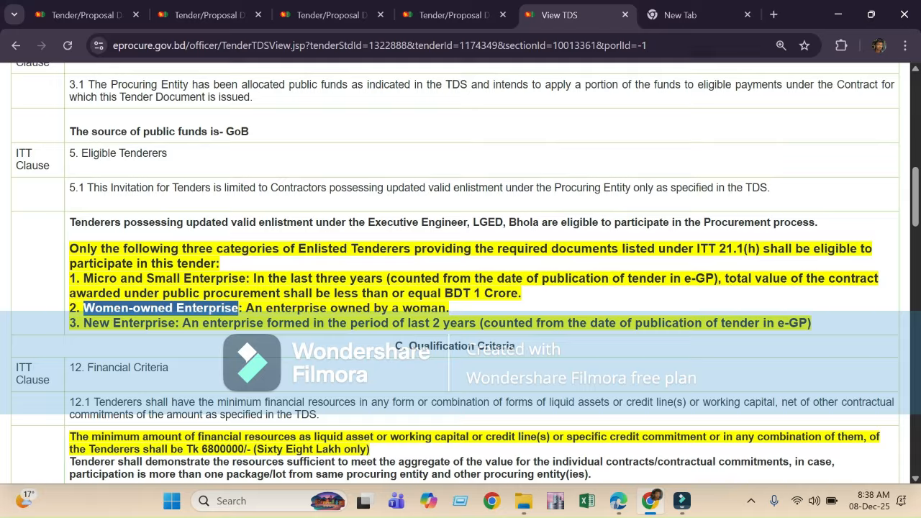
left_click_drag(634, 323, 702, 323)
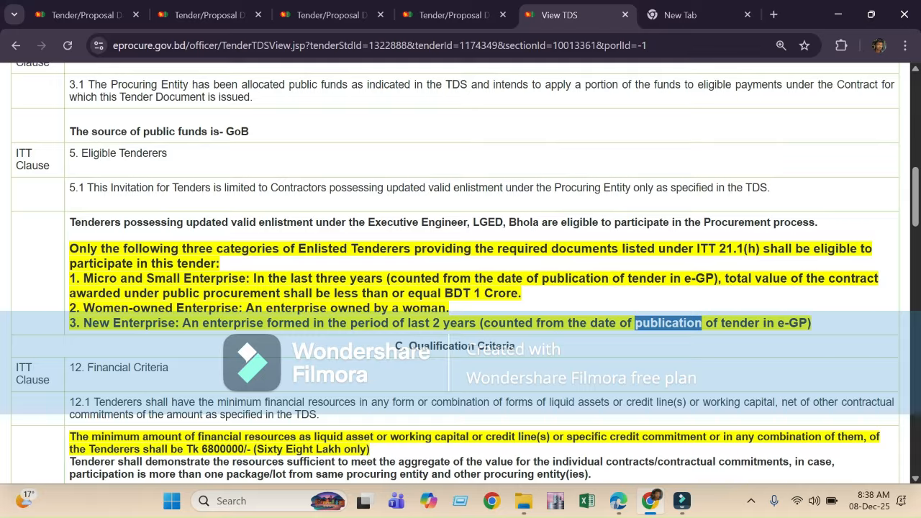
left_click_drag(84, 323, 176, 323)
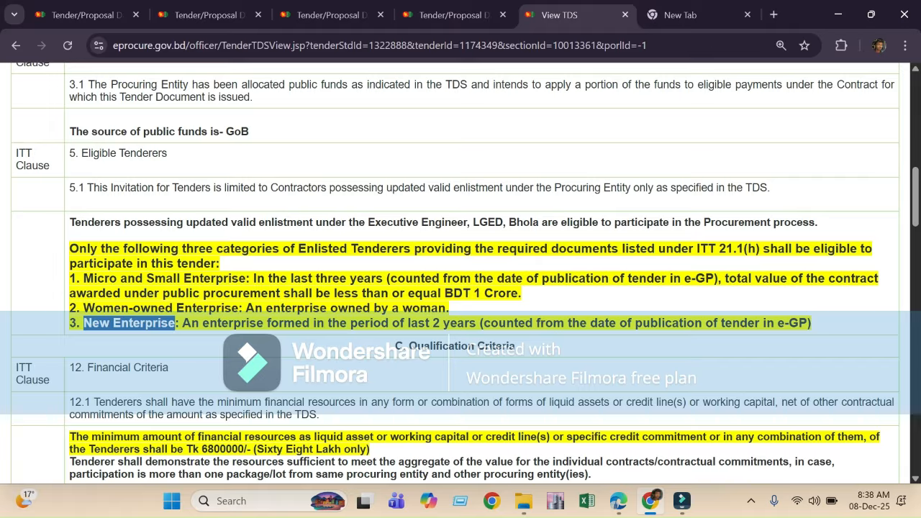
Review the Micro and Small Enterprise condition, highlighting the category name, "publication" and the BDT 1 Crore contract limit.
left_click_drag(83, 279, 246, 278)
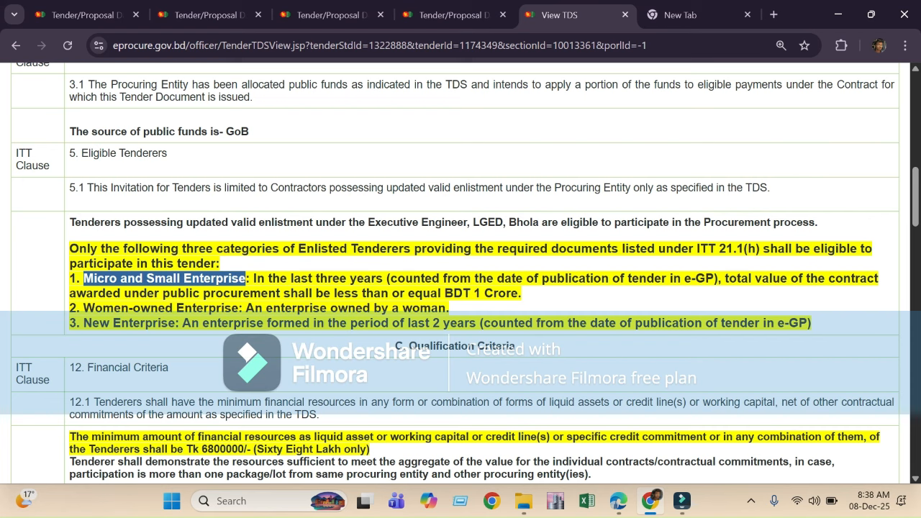
left_click_drag(541, 279, 609, 279)
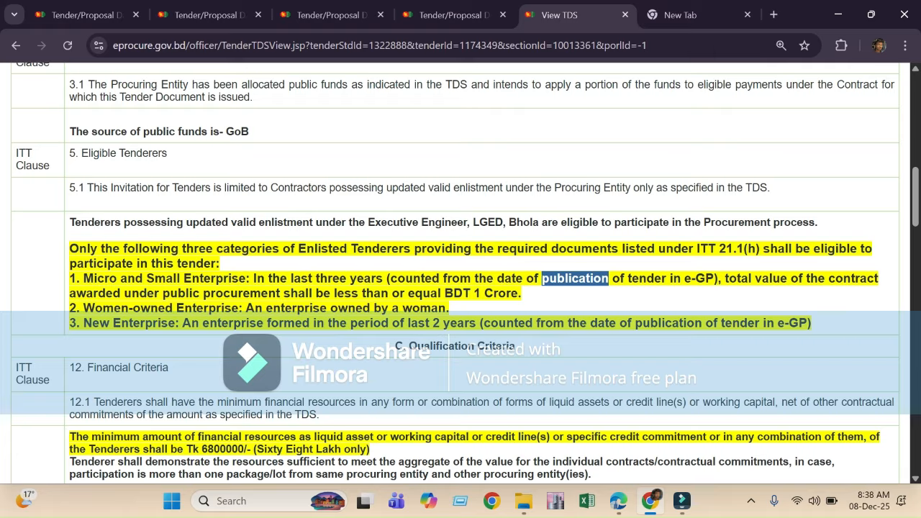
left_click_drag(267, 293, 518, 292)
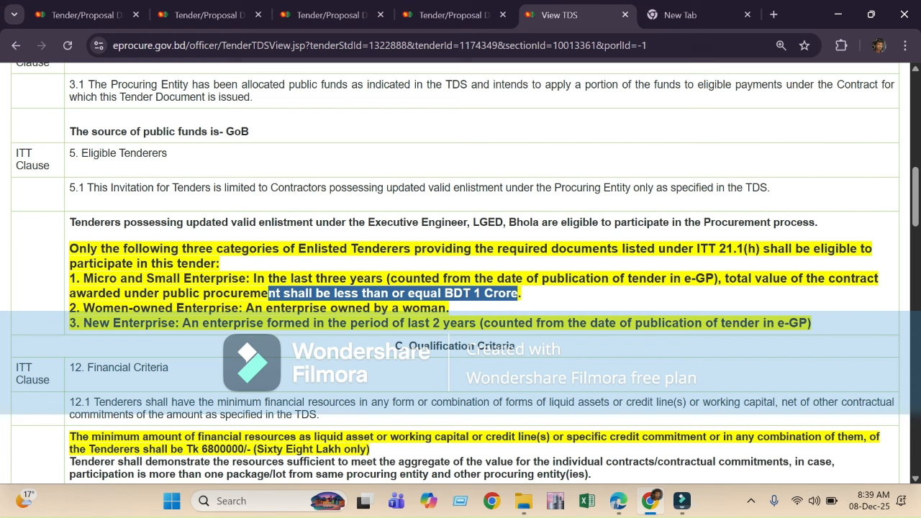
Compare the three enterprise categories against the BDT 1 Crore limit, highlighting each category name and the limit in clause 5.1.
left_click_drag(84, 279, 250, 279)
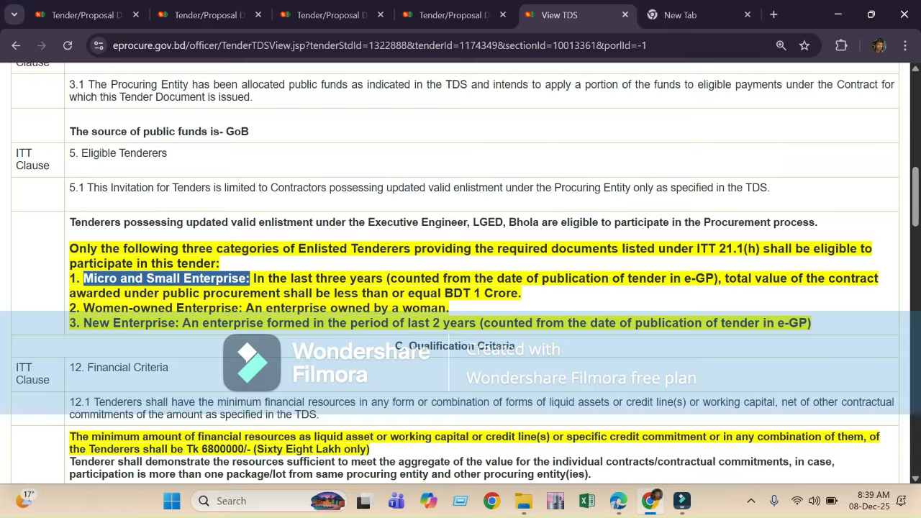
left_click_drag(95, 308, 231, 307)
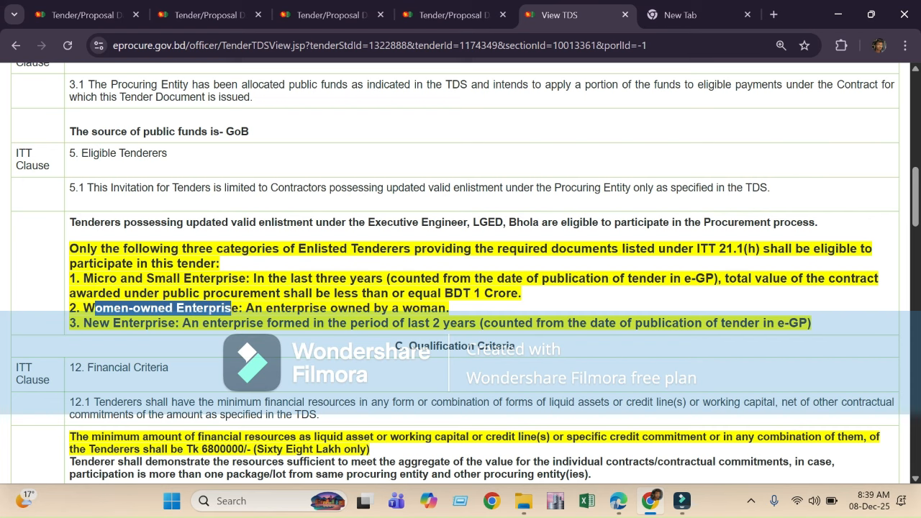
left_click_drag(84, 278, 246, 278)
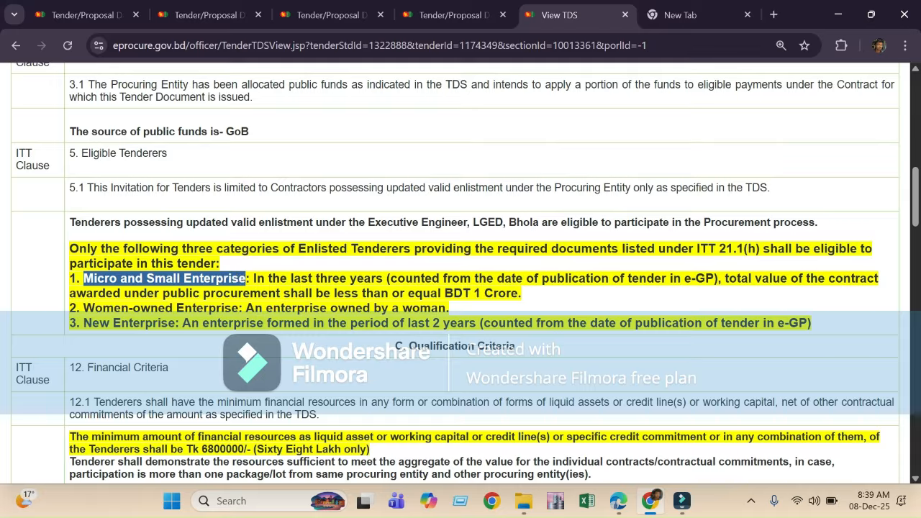
left_click_drag(443, 293, 521, 293)
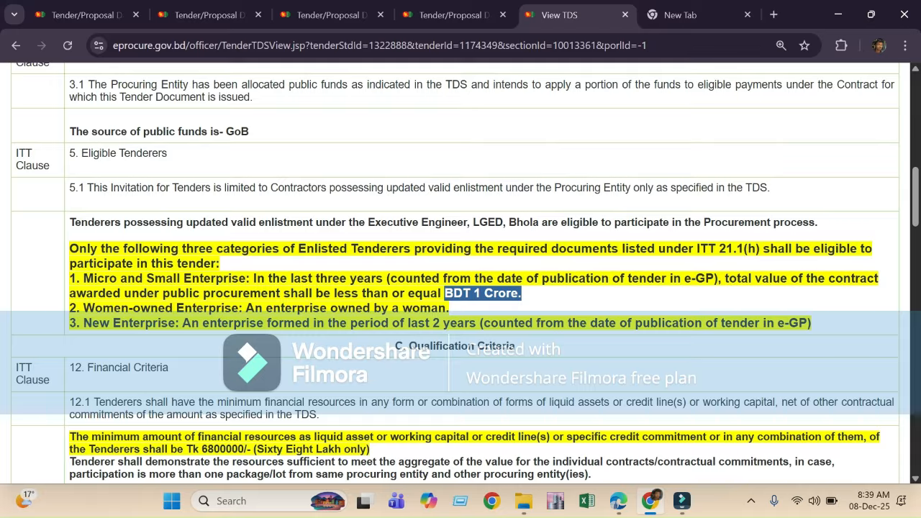
left_click_drag(103, 308, 221, 308)
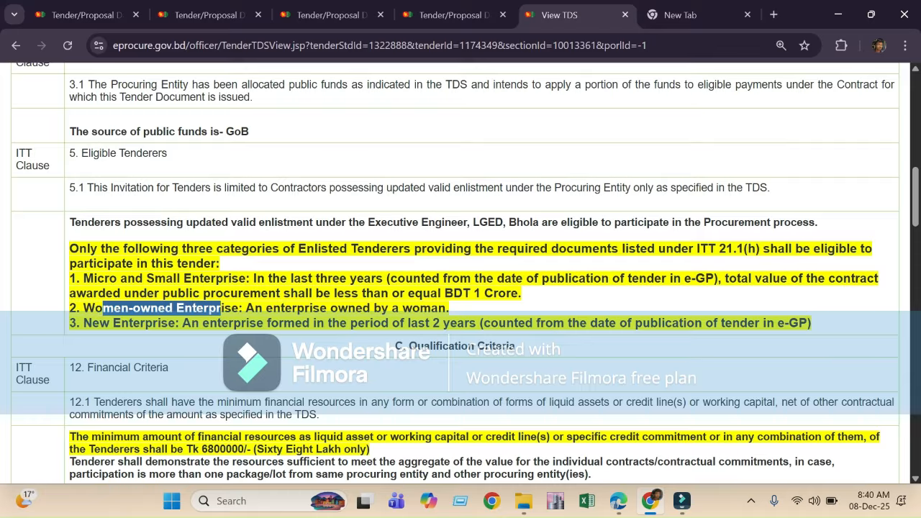
left_click_drag(453, 293, 521, 293)
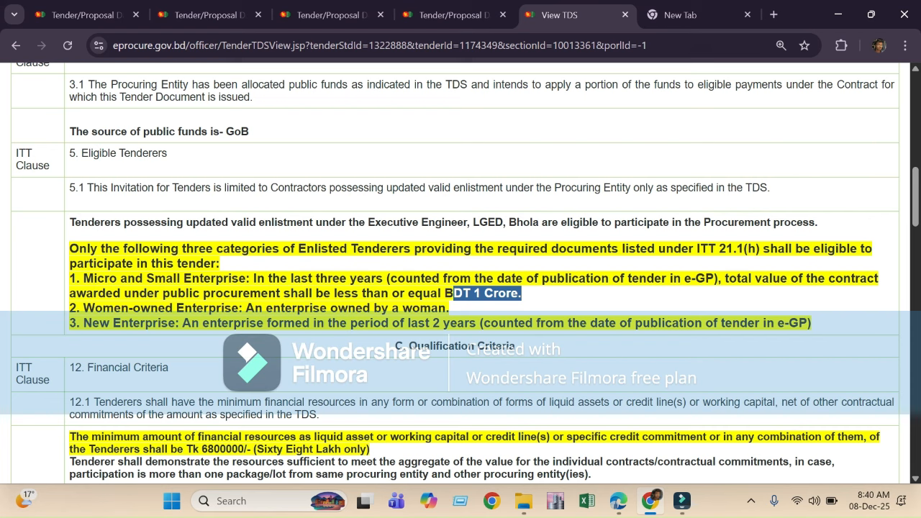
left_click_drag(99, 322, 152, 322)
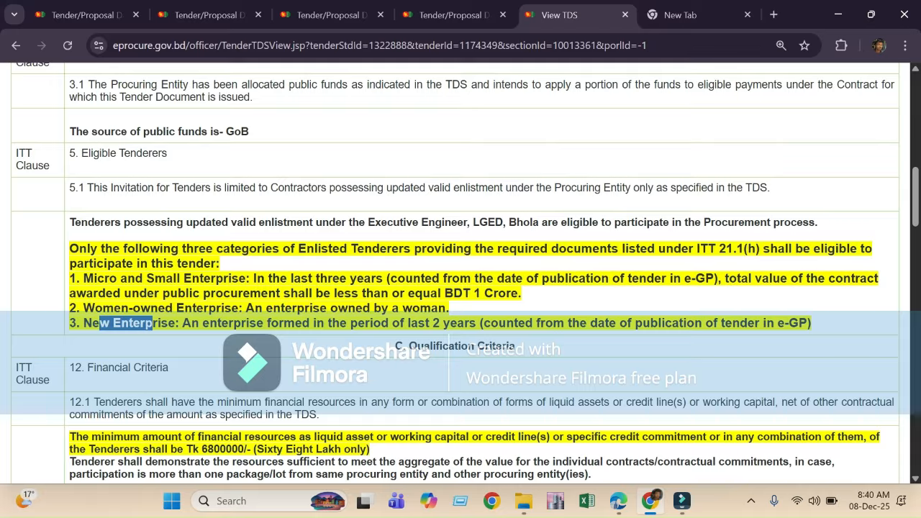
left_click_drag(96, 278, 229, 278)
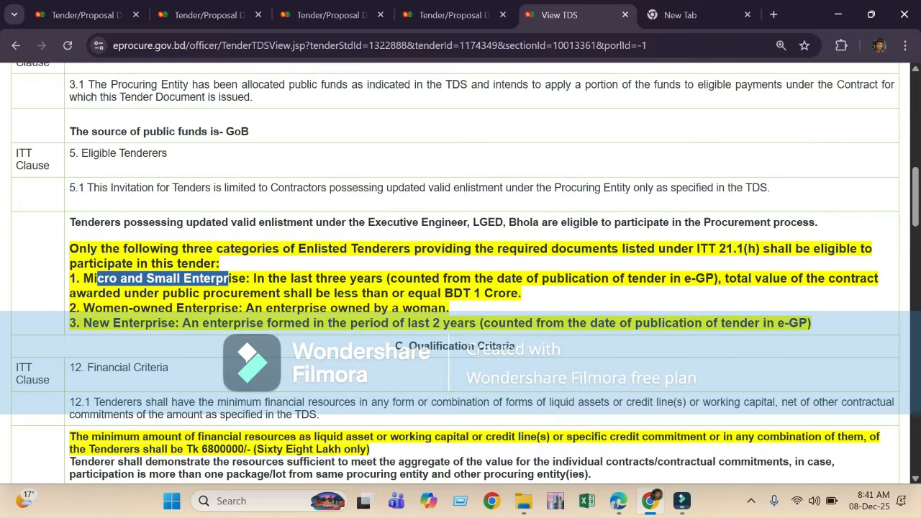
Review the general documents in clause 21.1 (h), highlighting the LGED Enlistment, Trade License, Tax Paying certificate and VAT Certificate entries.
scroll(460, 273, "down", 11)
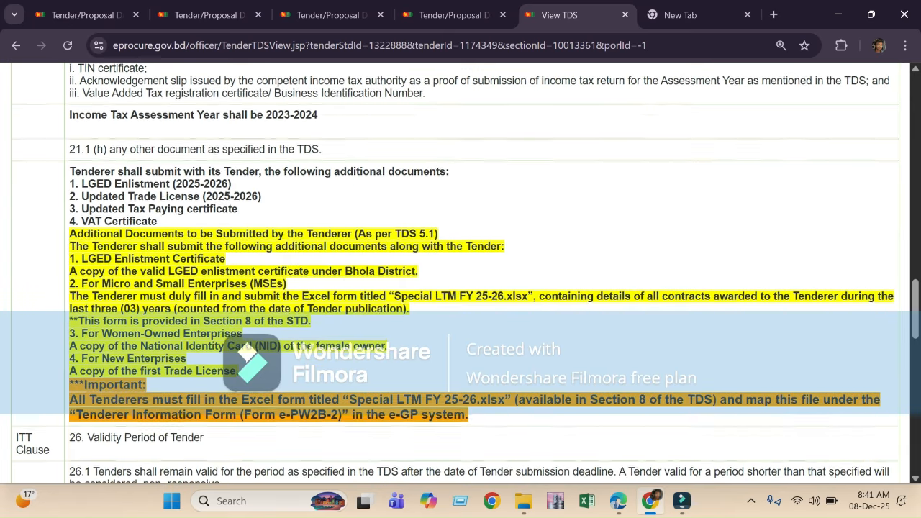
scroll(460, 273, "up", 1)
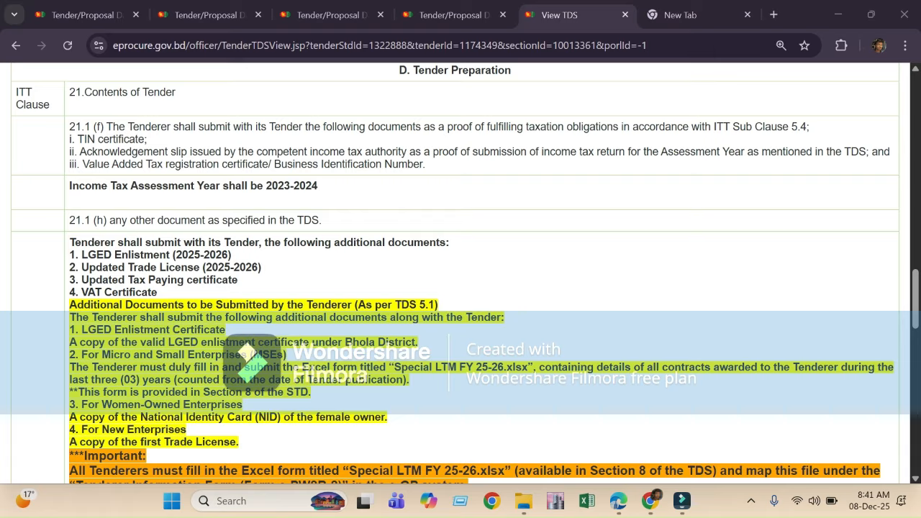
left_click_drag(82, 255, 231, 255)
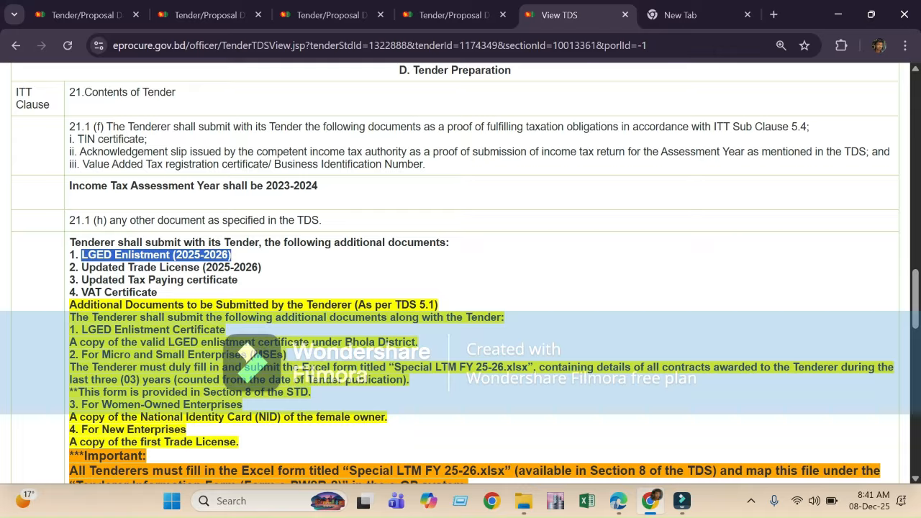
left_click_drag(127, 267, 224, 267)
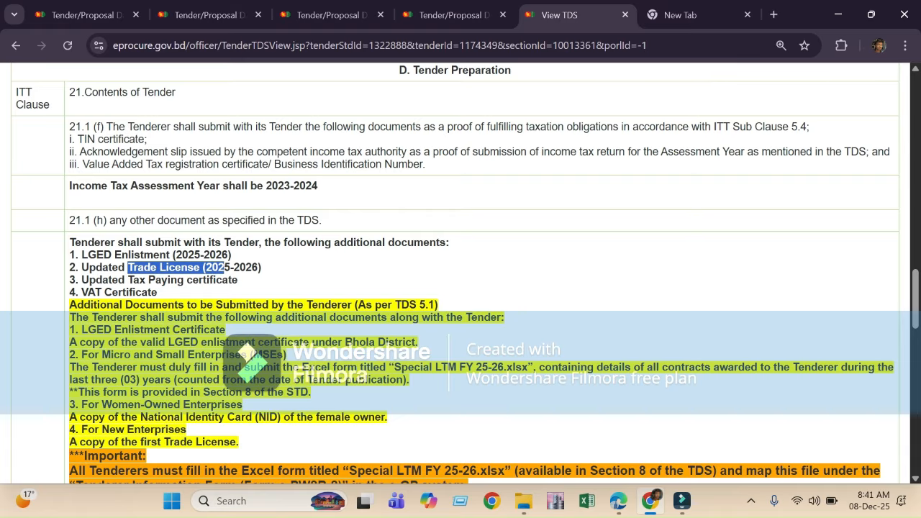
left_click_drag(132, 279, 203, 280)
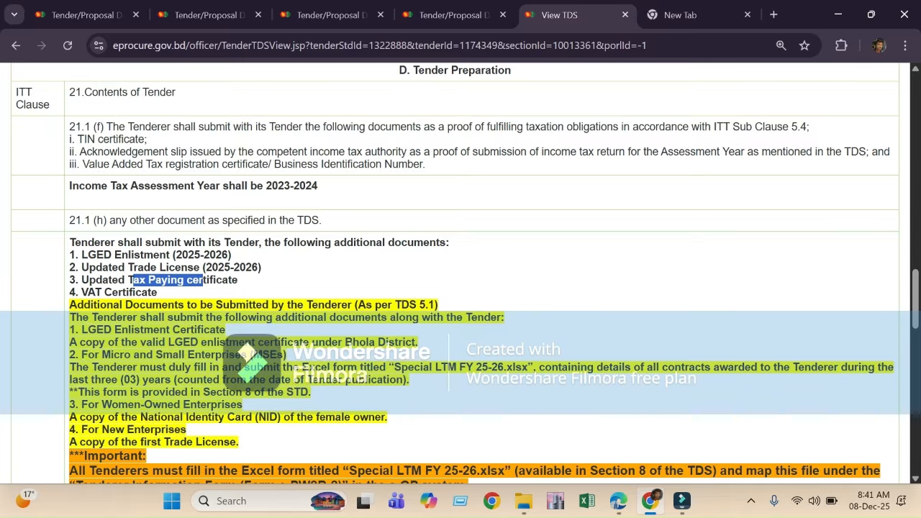
left_click_drag(129, 292, 148, 293)
Review the financial criteria in clause 12.1, highlighting the minimum financial resources amount.
scroll(147, 292, "up", 10)
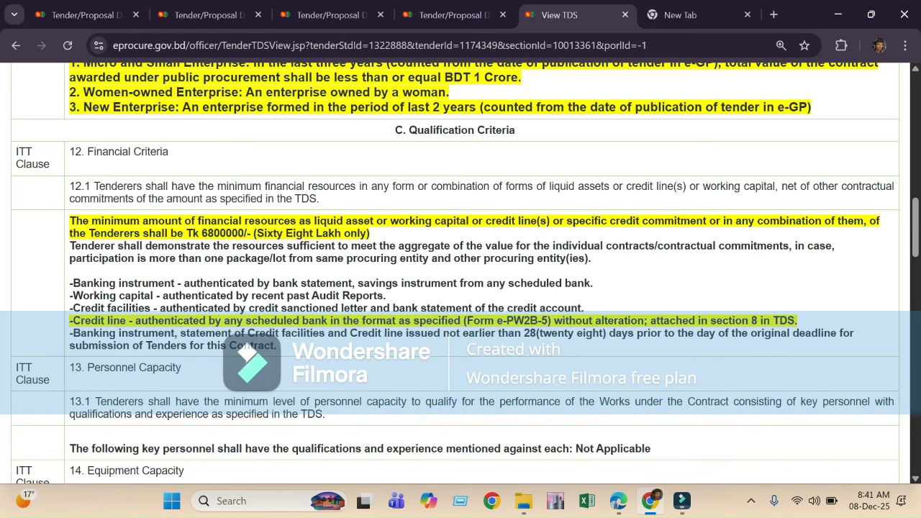
left_click_drag(199, 234, 373, 246)
scroll(372, 247, "down", 3)
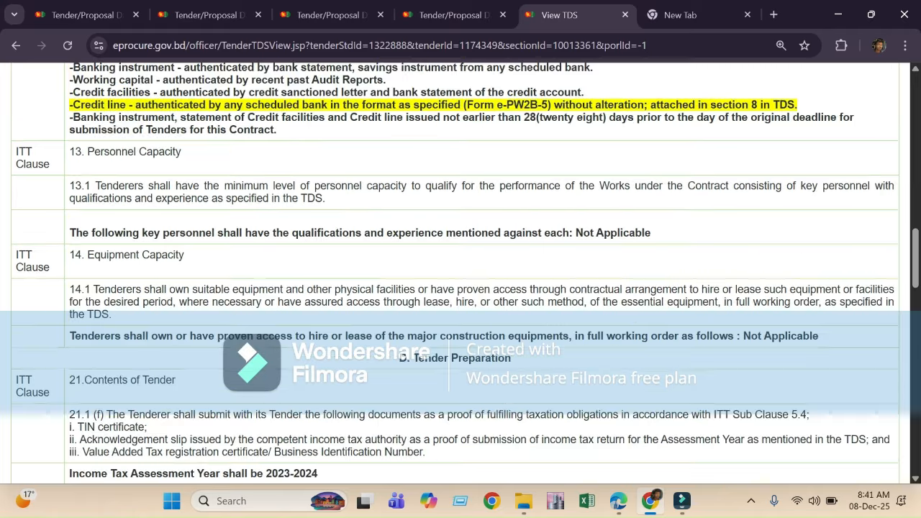
Review the enlistment and Micro and Small Enterprise documents in clause 21.1 (h), highlighting "Section 8 of the STD" and "Special LTM FY 25-26".
scroll(461, 273, "down", 5)
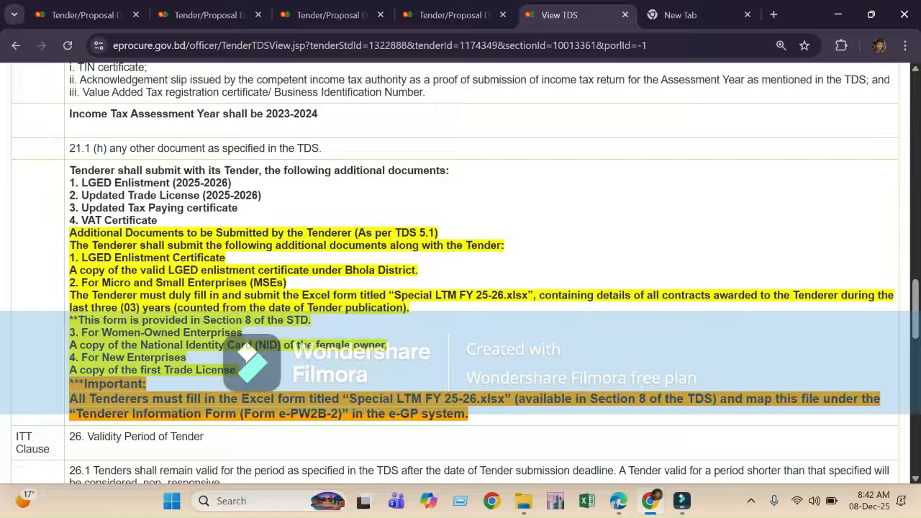
left_click_drag(81, 257, 225, 257)
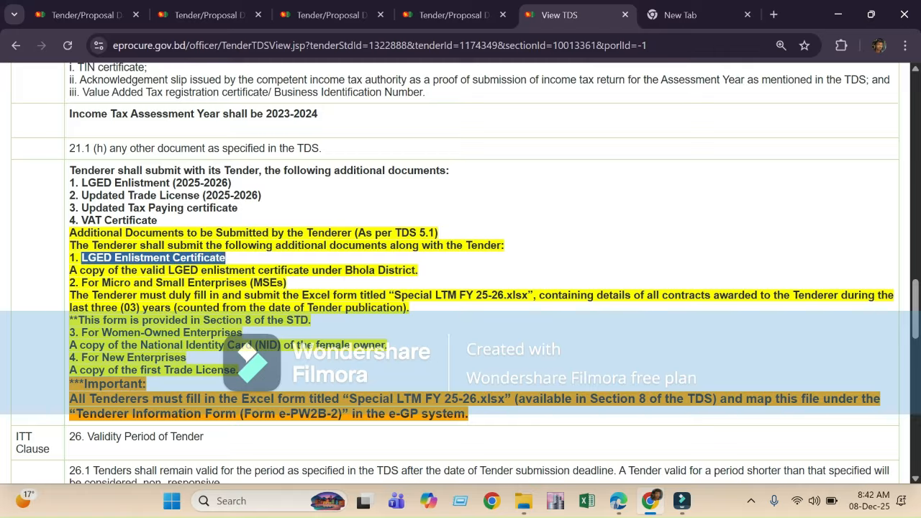
left_click_drag(103, 183, 230, 183)
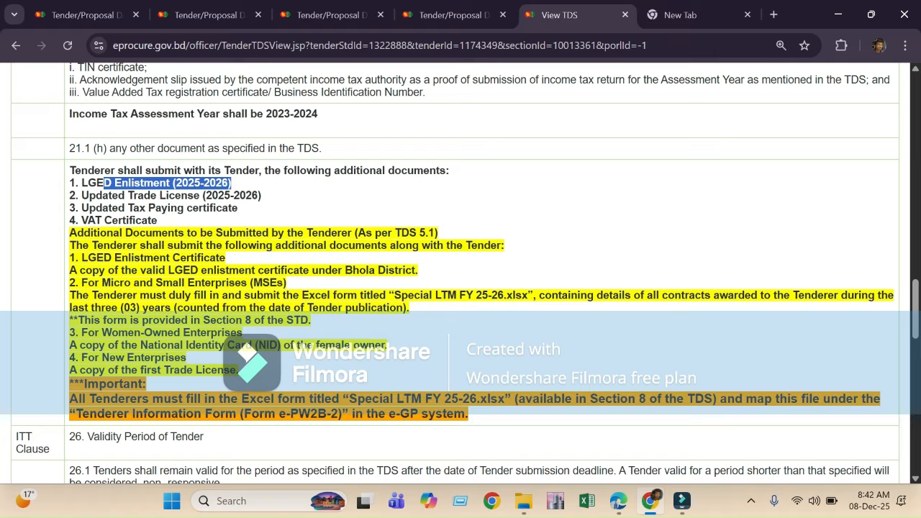
left_click_drag(102, 283, 246, 283)
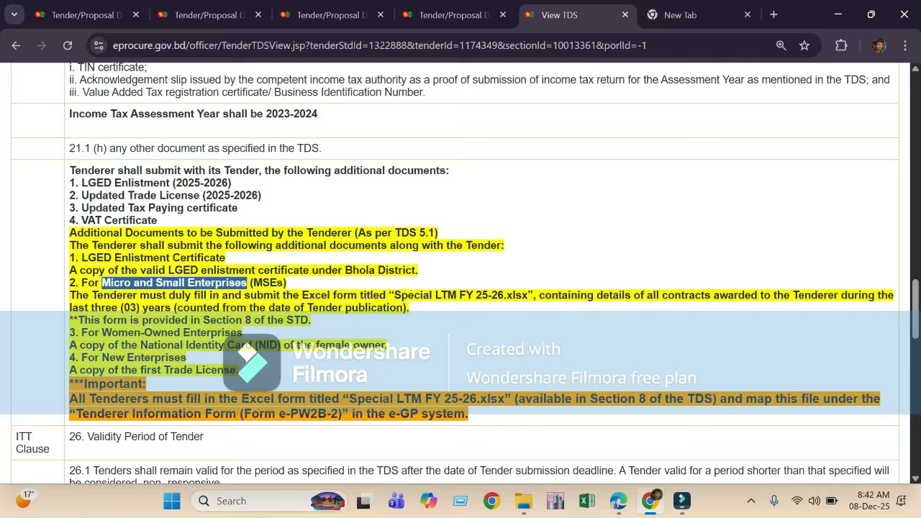
left_click_drag(201, 320, 308, 320)
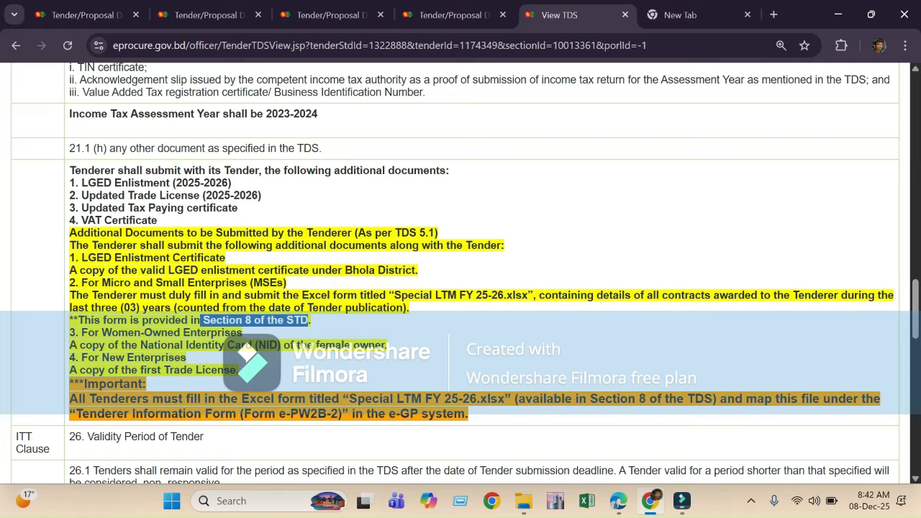
left_click_drag(394, 295, 507, 295)
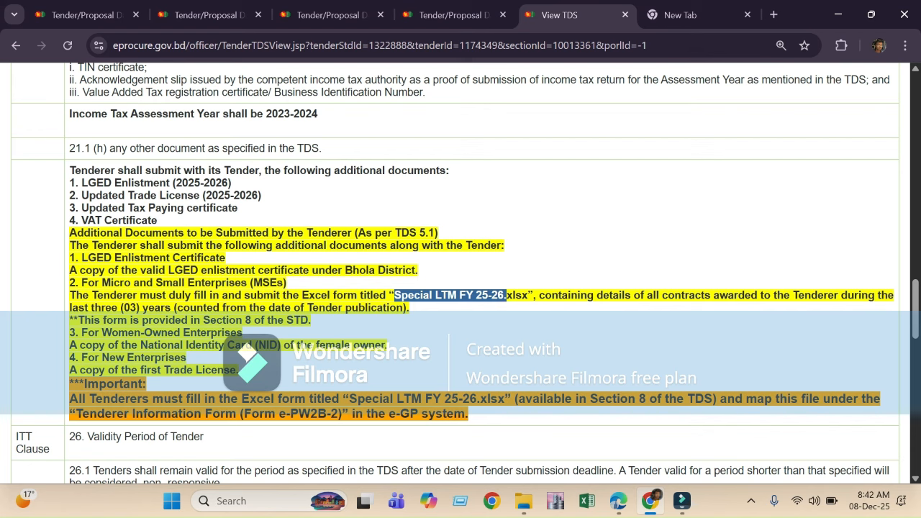
Review the Women-Owned and New Enterprise document requirements, highlighting both category names, "first Trade License" and the Important heading.
left_click_drag(102, 332, 244, 332)
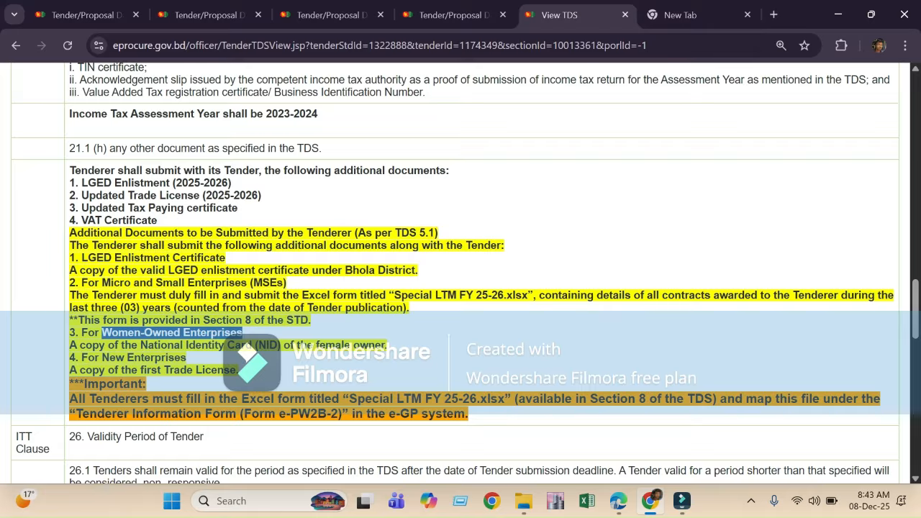
left_click_drag(101, 358, 186, 358)
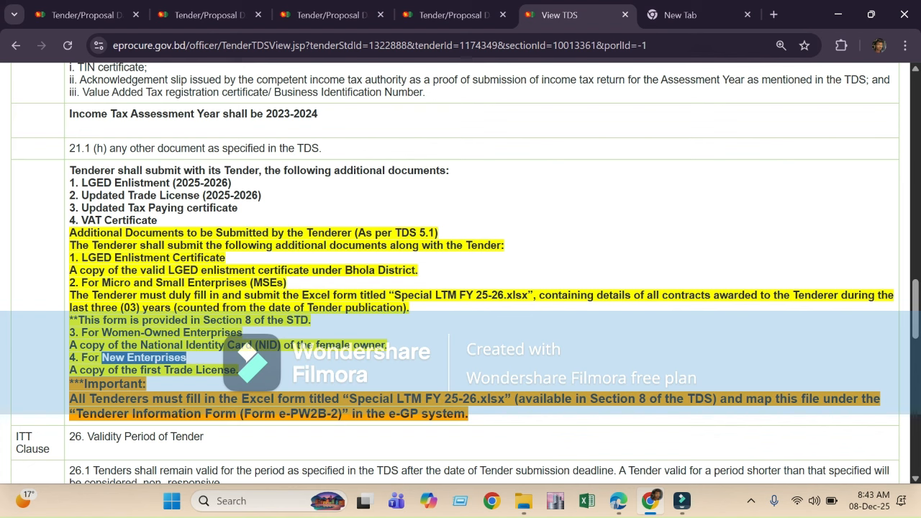
left_click_drag(140, 370, 236, 370)
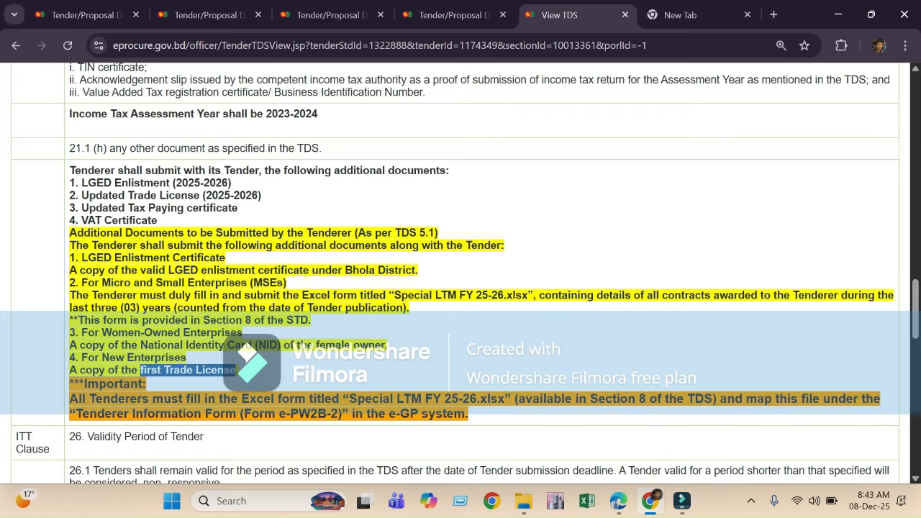
scroll(460, 274, "down", 2)
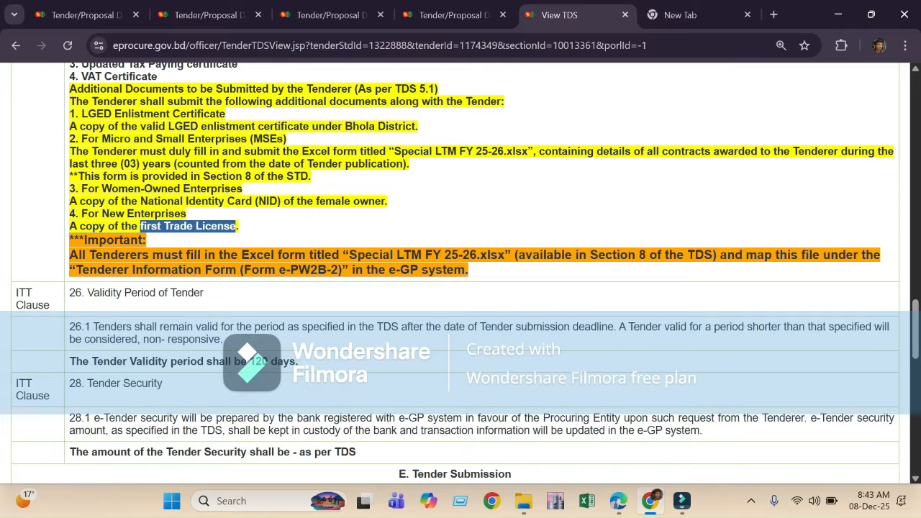
left_click_drag(86, 239, 142, 240)
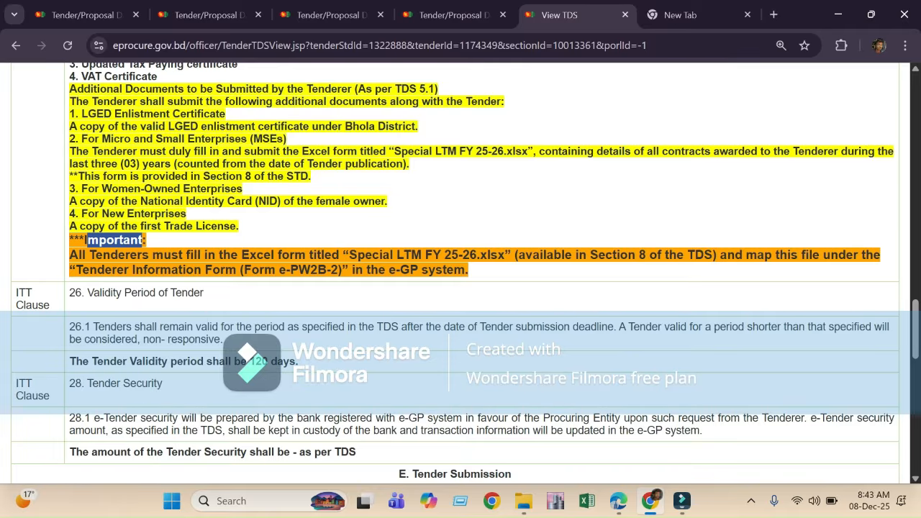
scroll(460, 273, "up", 1)
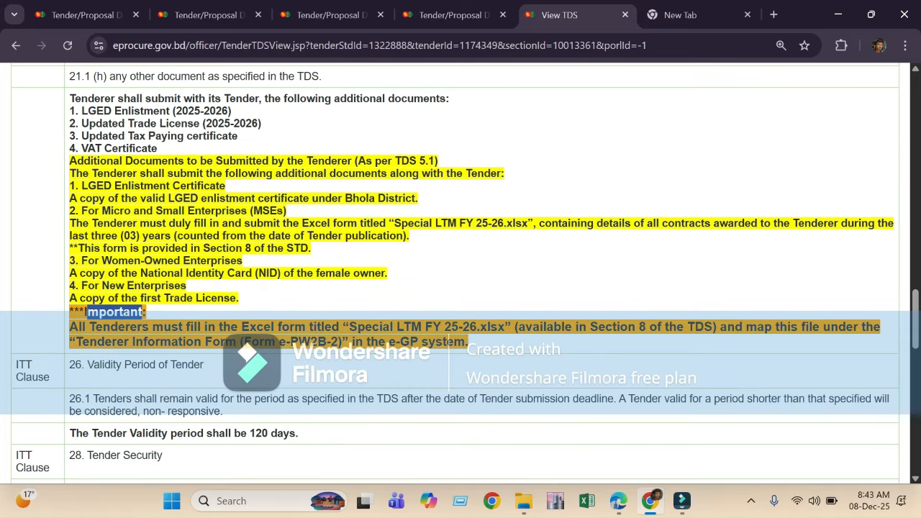
Return to clause 5.1 and highlight the Micro and Small, Women-owned and New Enterprise names again.
scroll(460, 273, "up", 10)
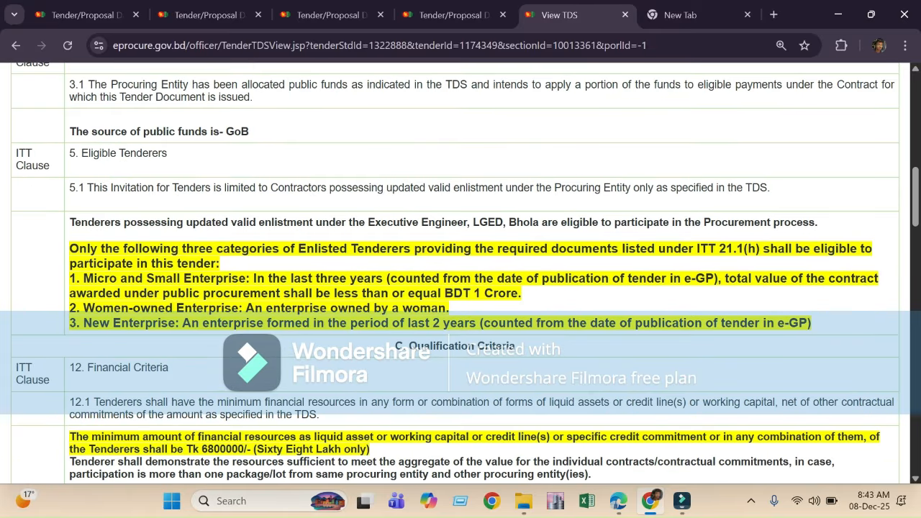
left_click_drag(83, 279, 246, 278)
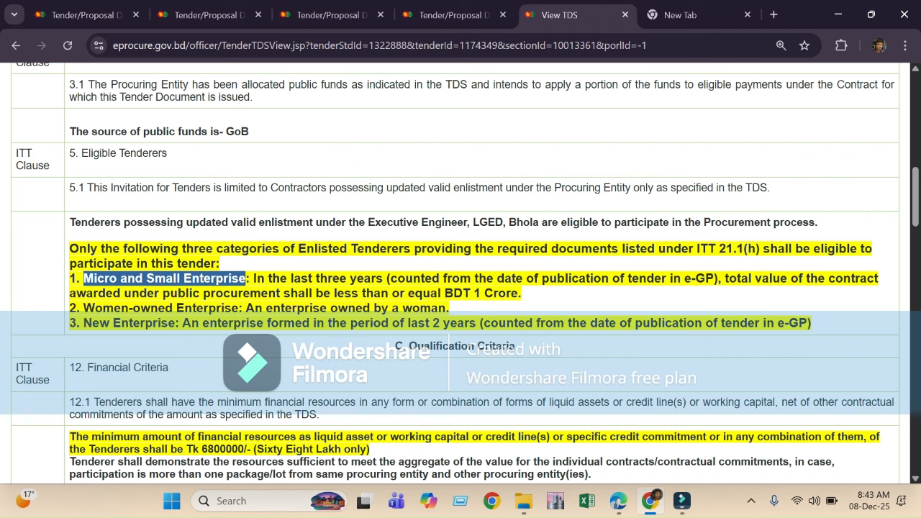
left_click_drag(83, 308, 239, 308)
left_click_drag(83, 323, 175, 323)
Review the Important note in clause 21.1 (h), highlighting "Section 8 of the TDS", the Excel form title and the instruction to map the file.
scroll(461, 273, "down", 15)
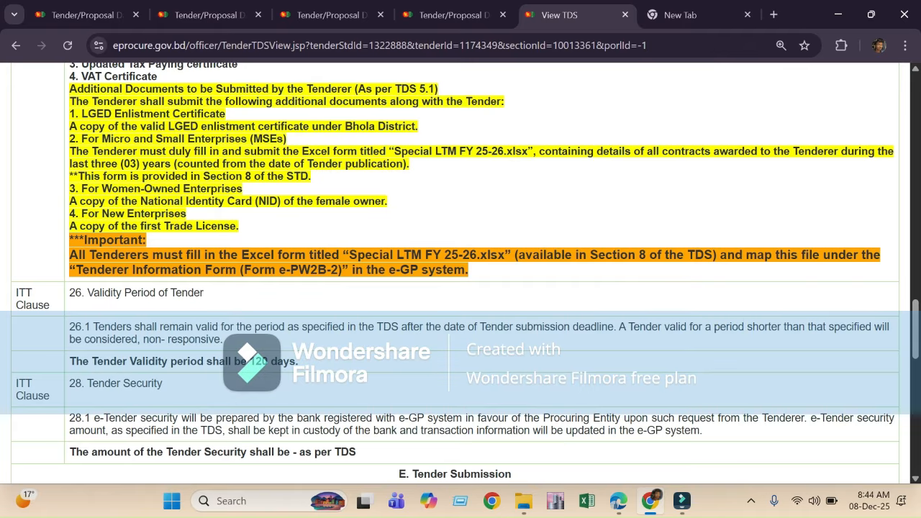
left_click_drag(589, 255, 713, 255)
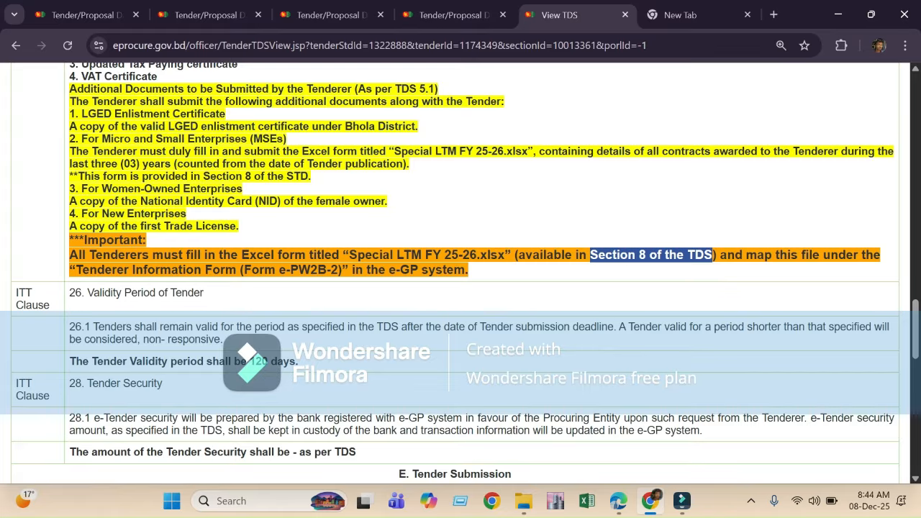
left_click_drag(349, 255, 469, 255)
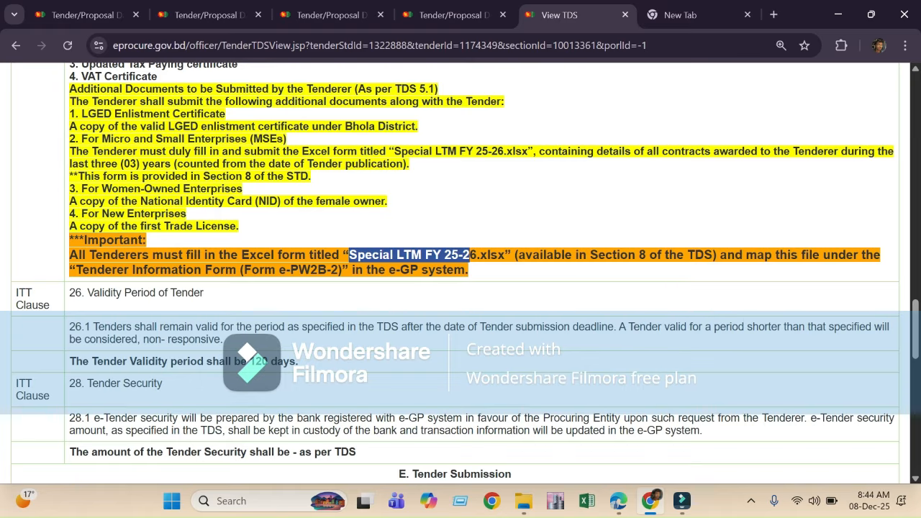
left_click_drag(746, 254, 846, 255)
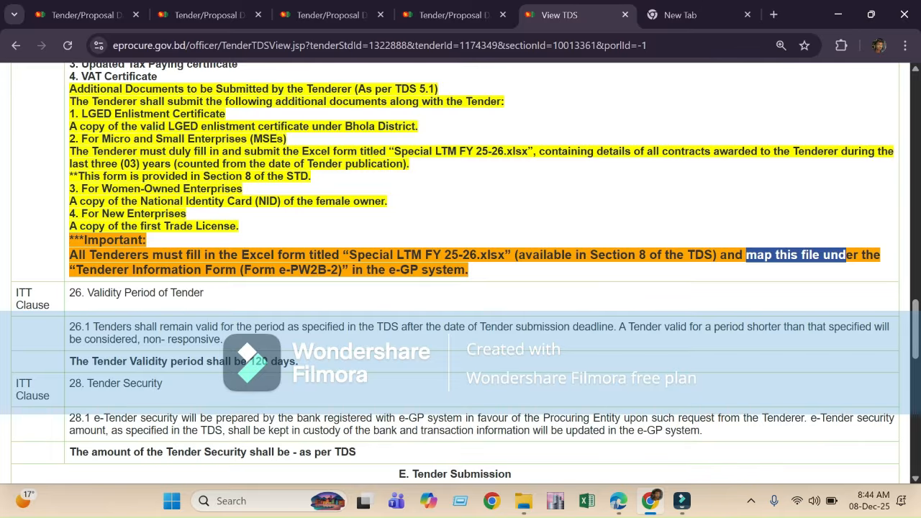
Highlight the whole block of additional documents under TDS 5.1, followed by the Excel form title in the Important note.
scroll(455, 273, "down", 15)
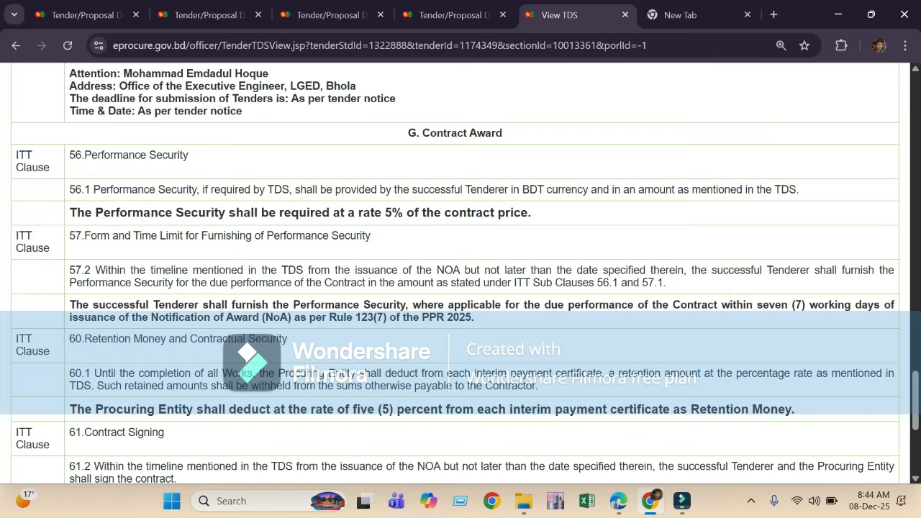
scroll(455, 273, "up", 15)
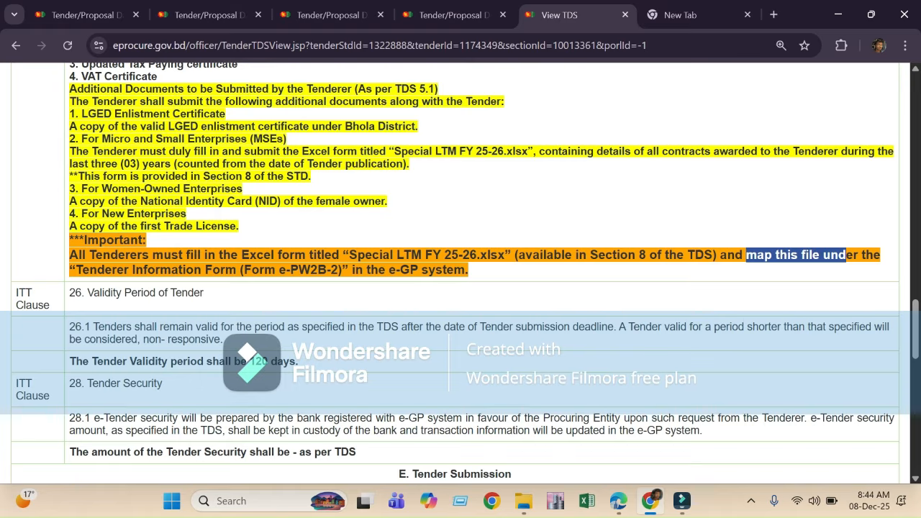
scroll(455, 273, "up", 1)
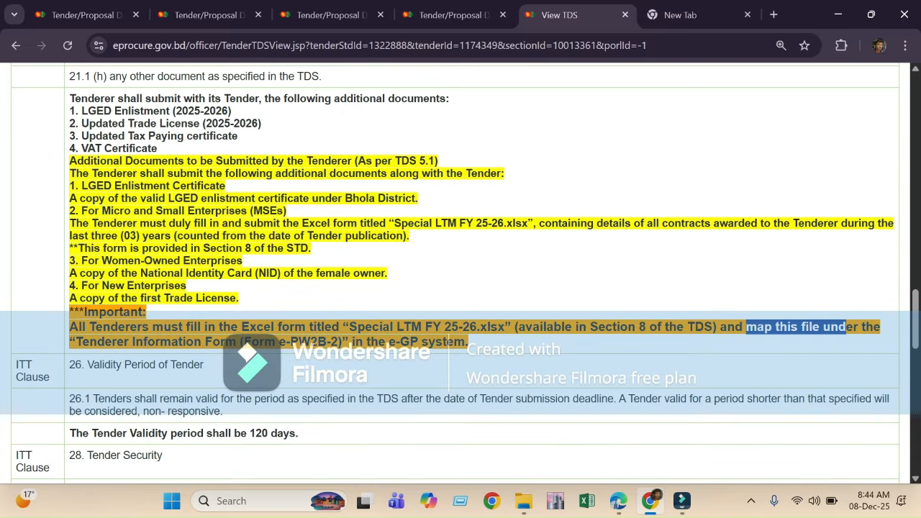
left_click_drag(70, 160, 245, 298)
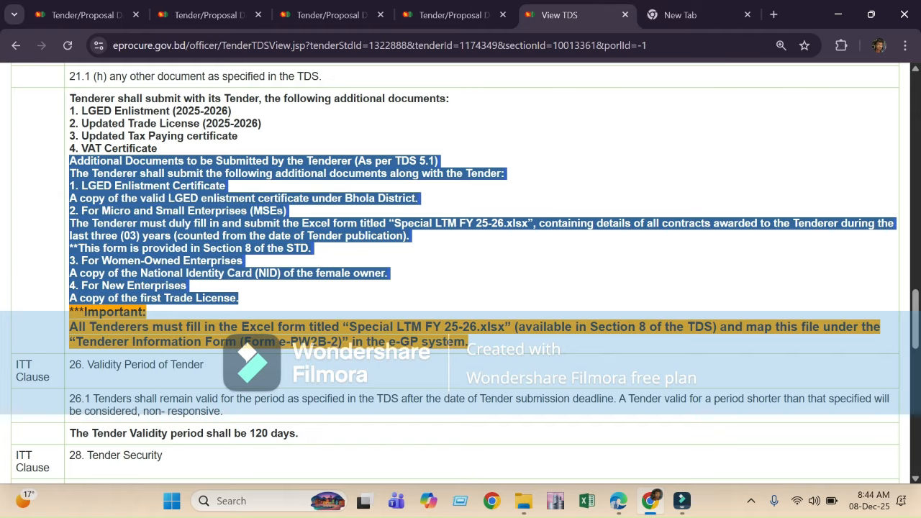
left_click(248, 297)
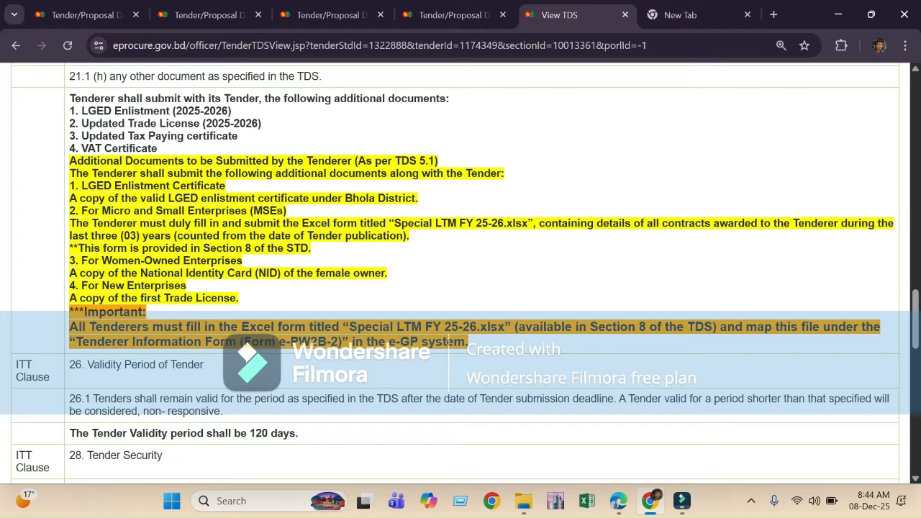
left_click_drag(349, 327, 476, 326)
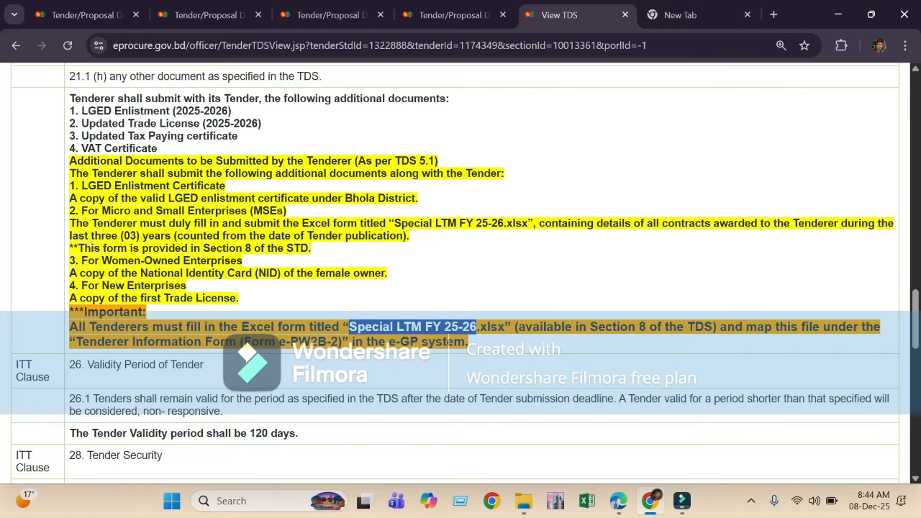
Highlight the clause number 21.1 (h) and the "Special LTM FY 25-26" form title in its Important note.
scroll(476, 326, "down", 2)
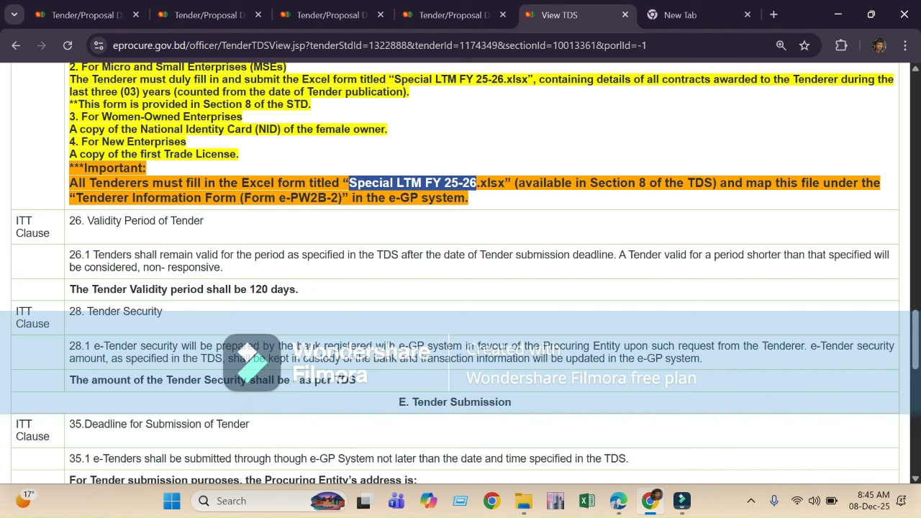
scroll(455, 273, "down", 3)
scroll(455, 273, "up", 6)
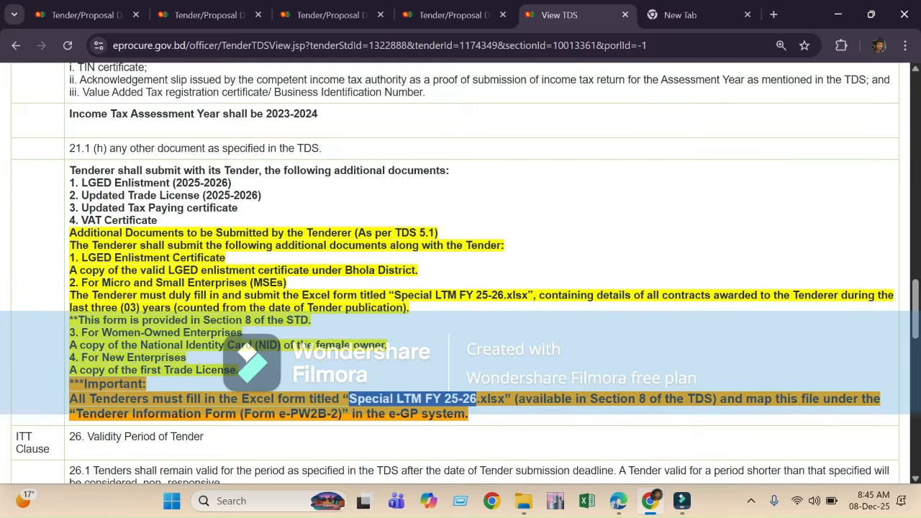
left_click_drag(69, 148, 106, 148)
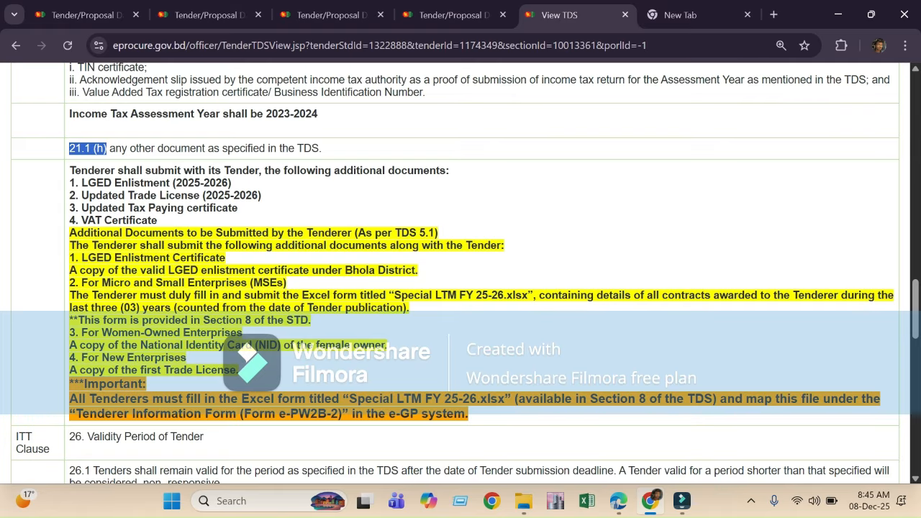
left_click_drag(349, 399, 476, 399)
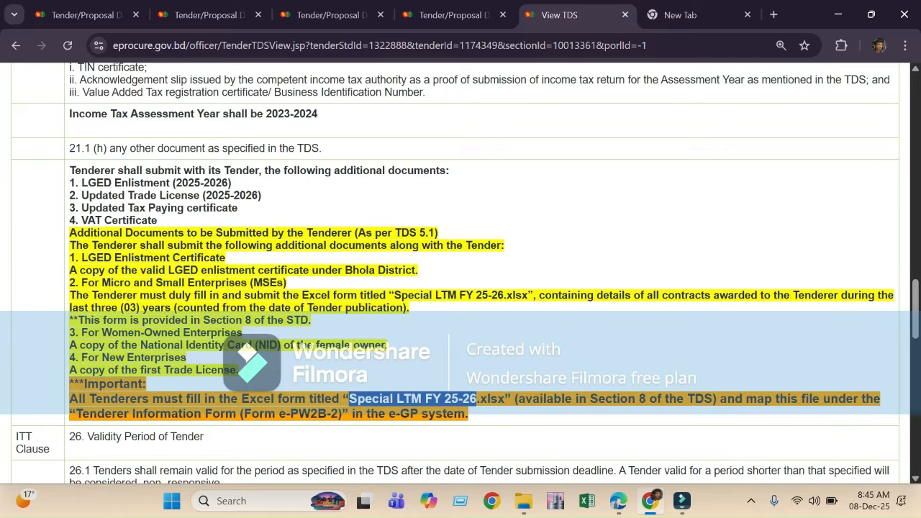
Go back from the TDS to the tender document page and locate Section 8, Particular Specifications.
scroll(460, 273, "up", 20)
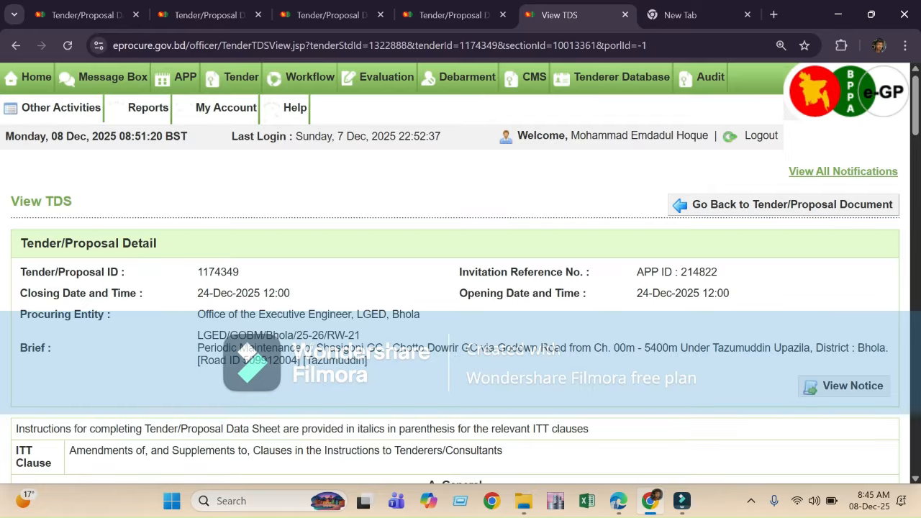
left_click(782, 205)
scroll(460, 273, "down", 5)
scroll(461, 273, "down", 2)
scroll(460, 274, "up", 2)
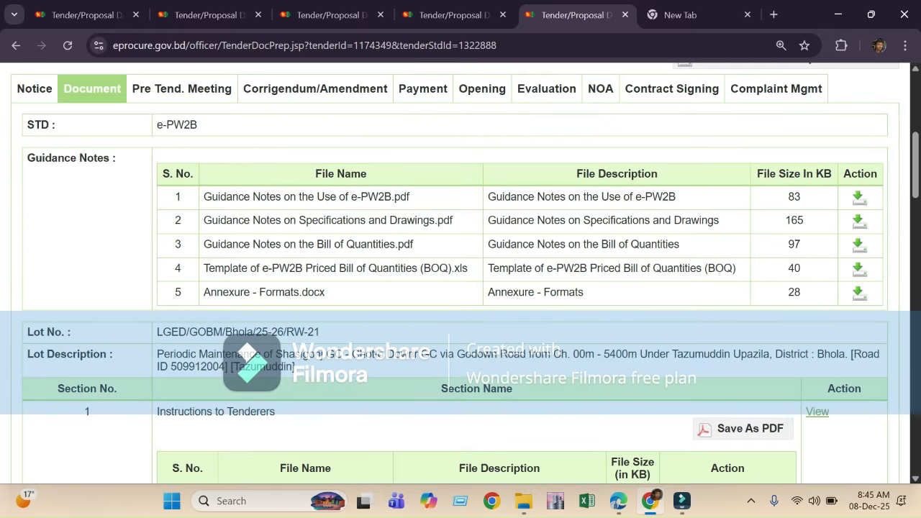
scroll(460, 273, "down", 12)
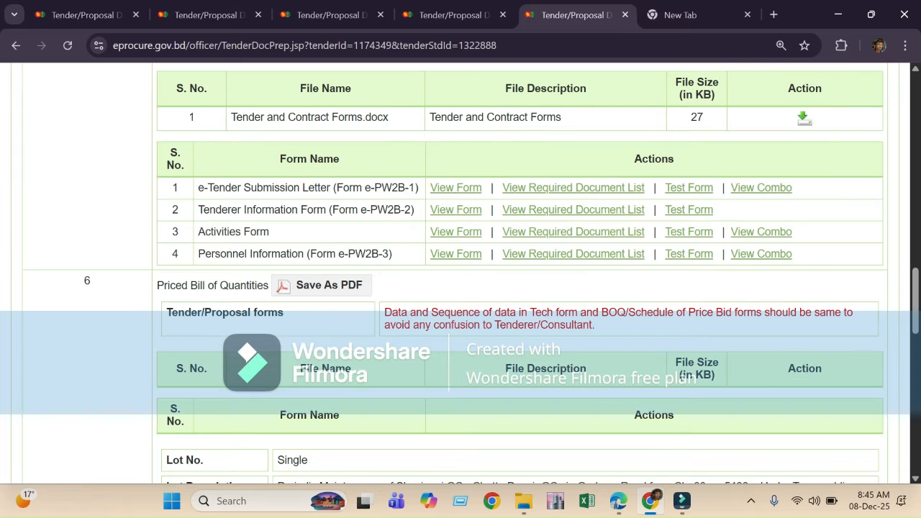
scroll(460, 273, "down", 9)
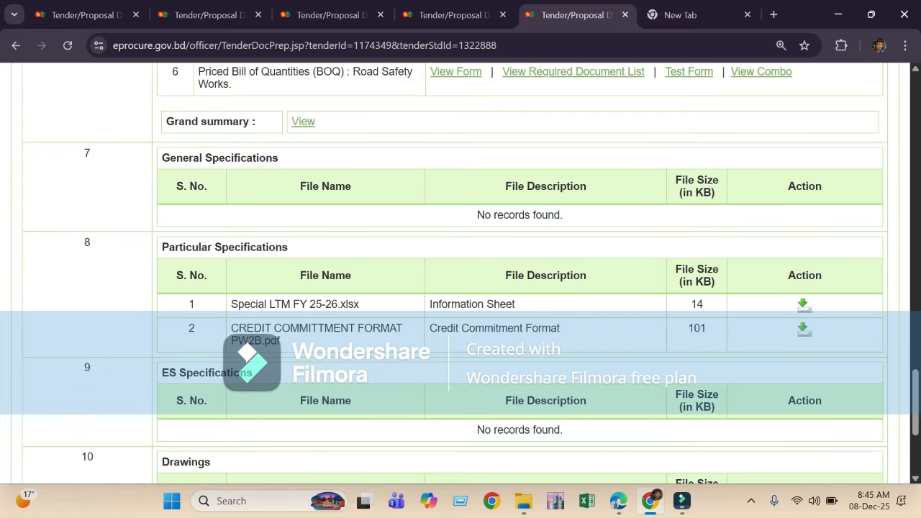
Highlight the number and title of Section 8, Particular Specifications, and its file name "Special LTM FY 25-26.xlsx".
double_click(87, 242)
left_click_drag(162, 247, 282, 247)
left_click(192, 303)
left_click_drag(231, 303, 360, 303)
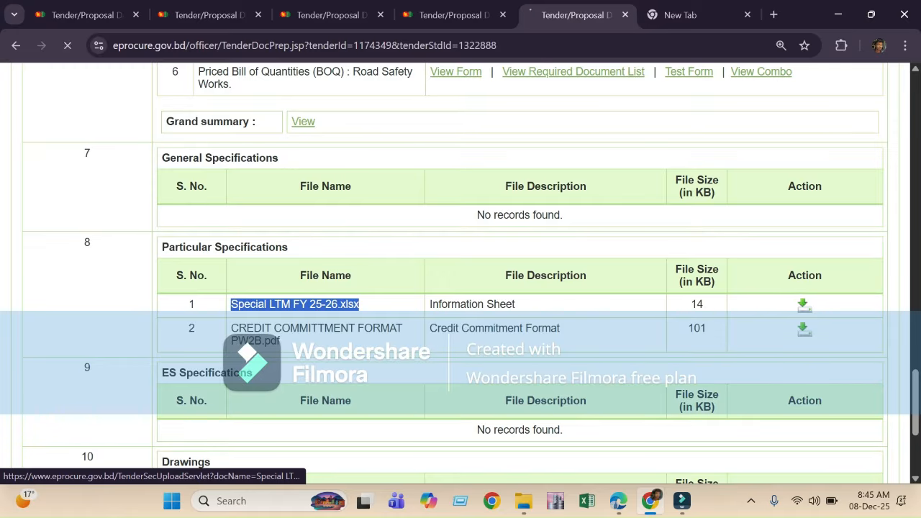
Download Special LTM FY 25-26.xlsx, open it in Excel, dismiss the activation wizard and enable editing.
left_click(803, 305)
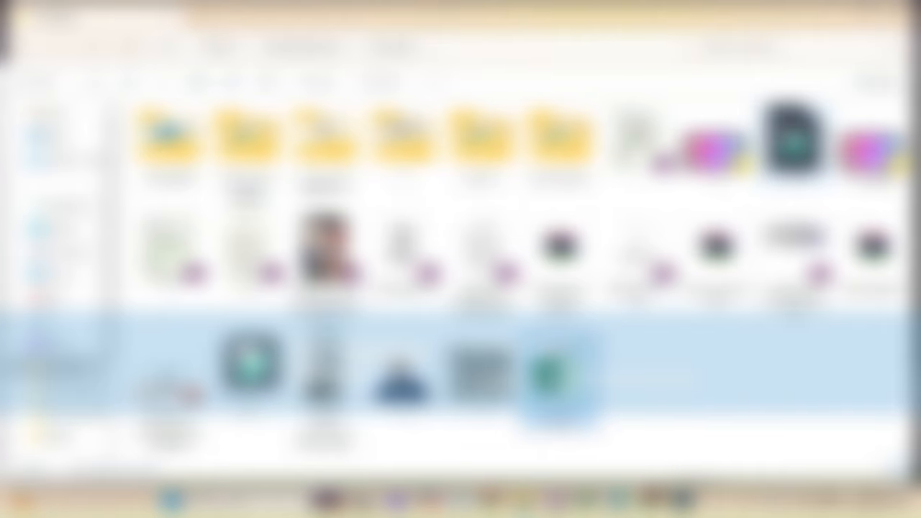
double_click(560, 377)
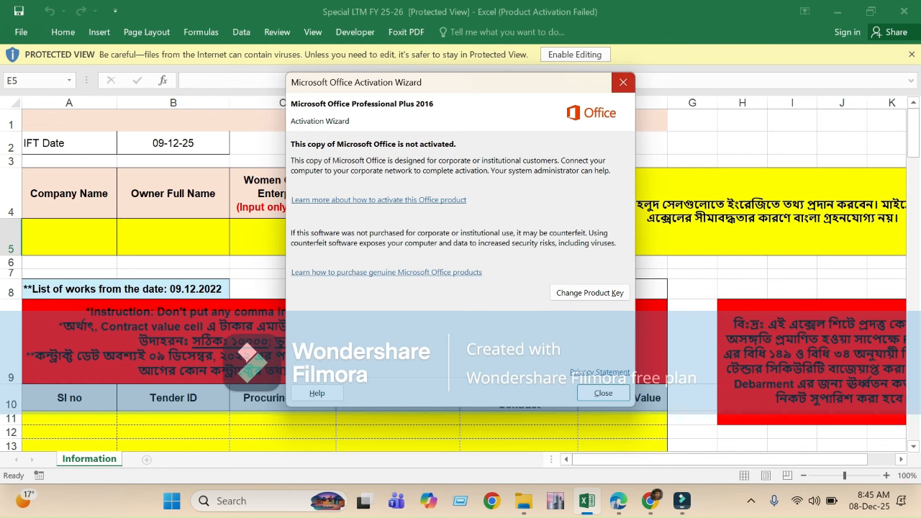
left_click(623, 82)
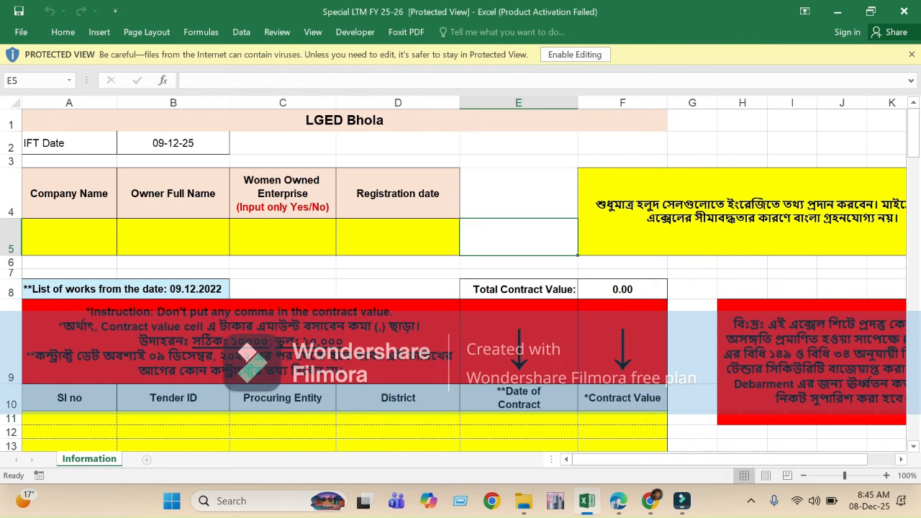
left_click(575, 54)
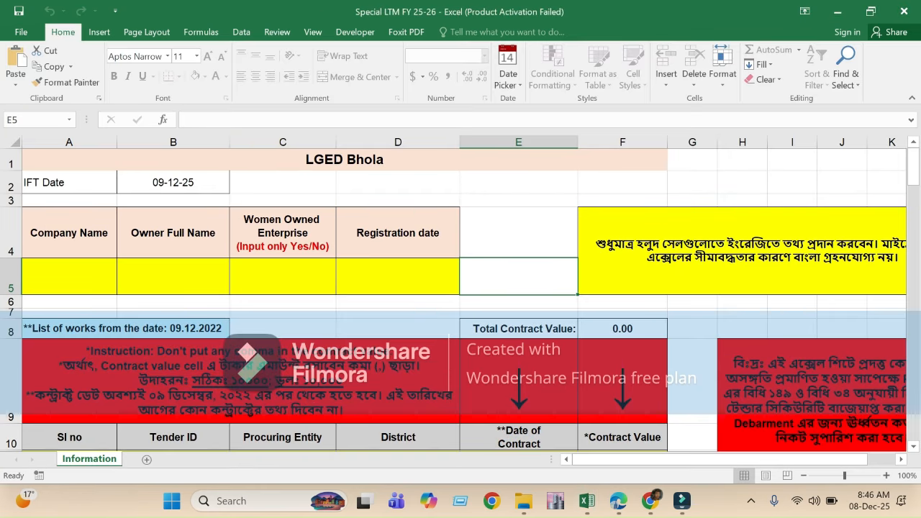
Zoom the sheet out to 85% and review the LGED Bhola title, the IFT Date cells and the yellow language instruction.
scroll(460, 294, "down", 1)
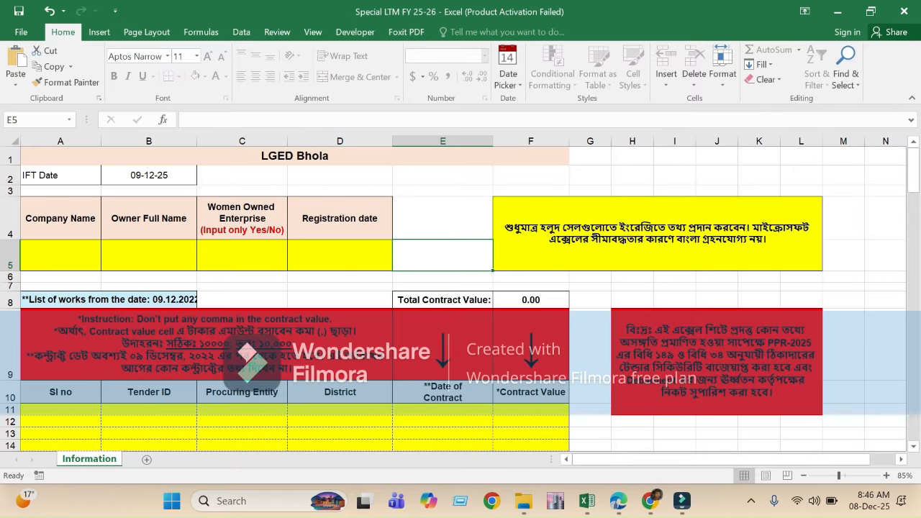
left_click(295, 156)
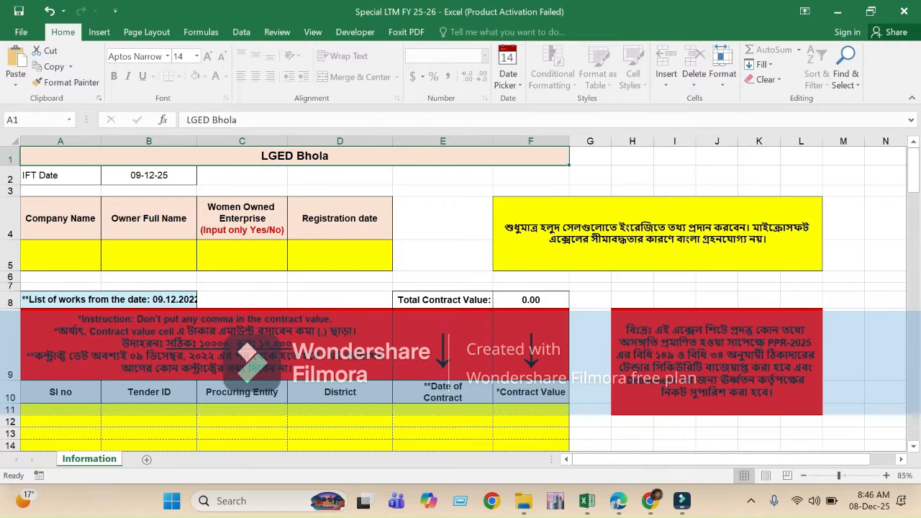
left_click(61, 175)
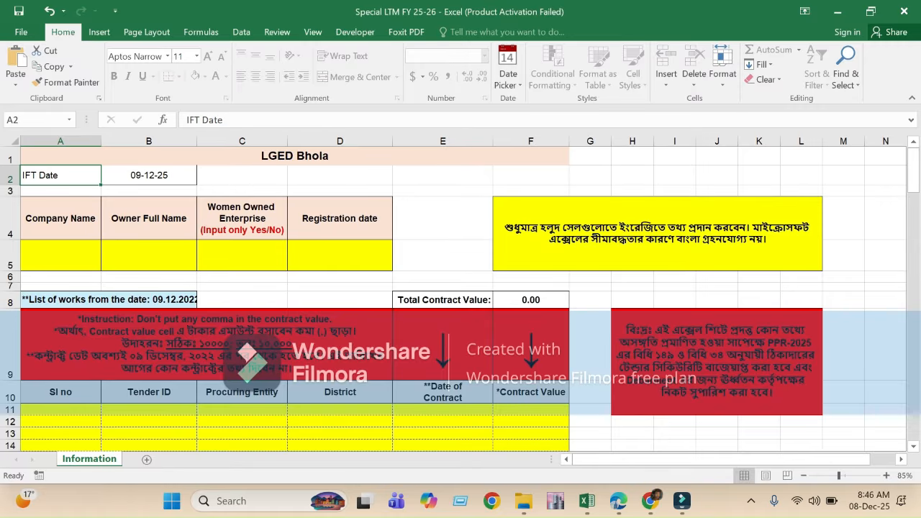
left_click(149, 176)
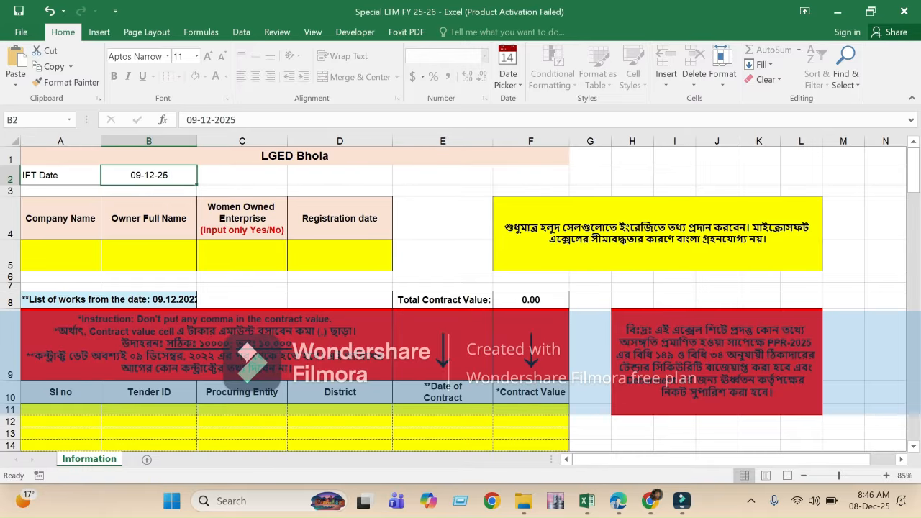
left_click(656, 233)
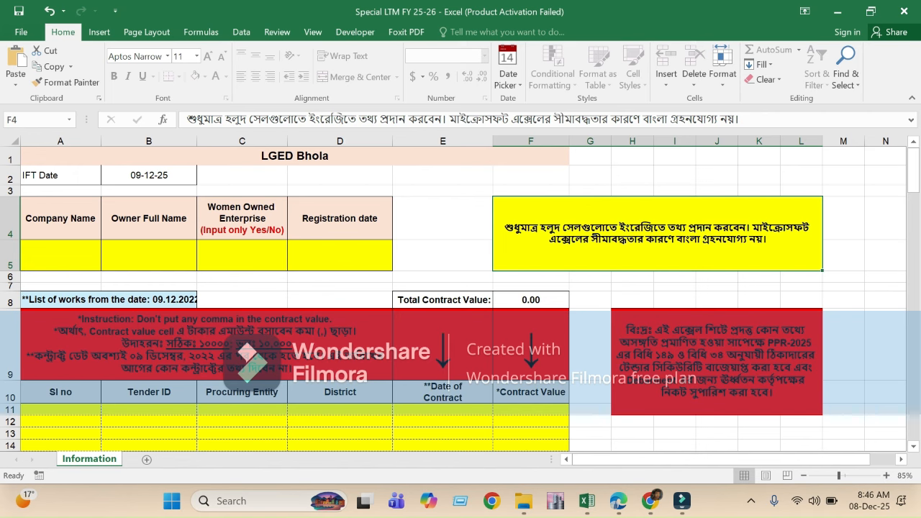
Go through the Company Name header and the yellow row 5 cells for company name, owner, women-owned status and registration date.
left_click(60, 218)
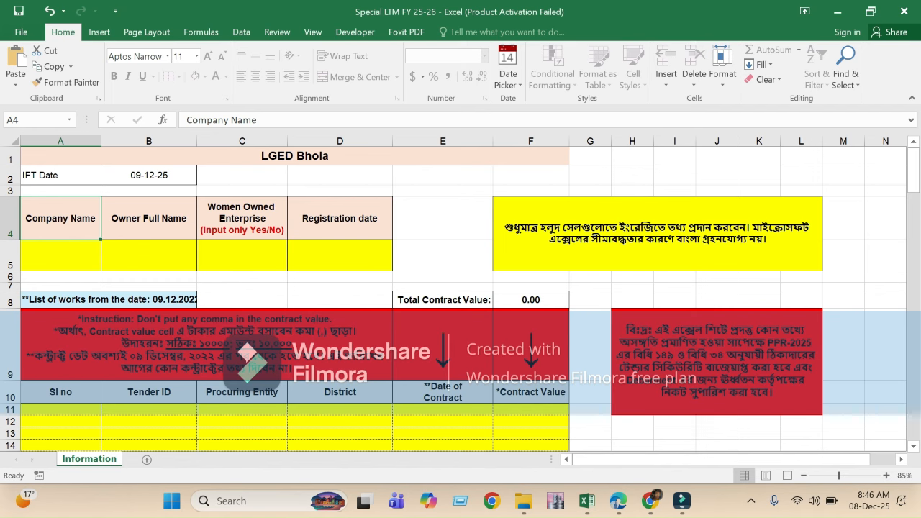
left_click(61, 255)
left_click(149, 255)
left_click(241, 255)
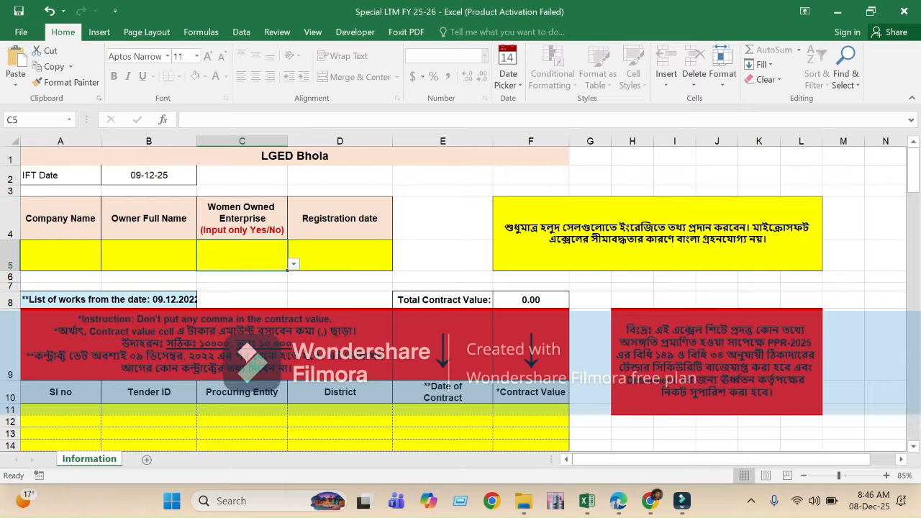
left_click(339, 255)
Try to edit the blank cell E4 beside the Registration date header, and select columns B and C.
double_click(443, 218)
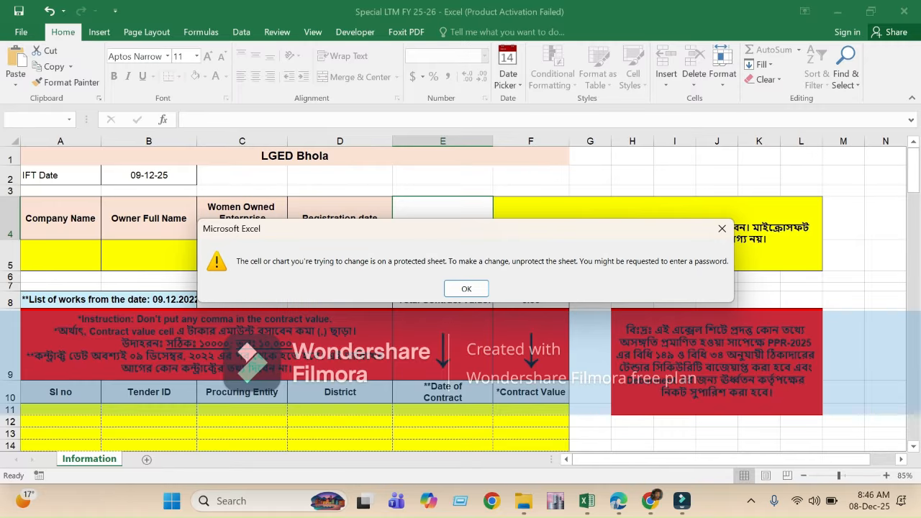
left_click(721, 228)
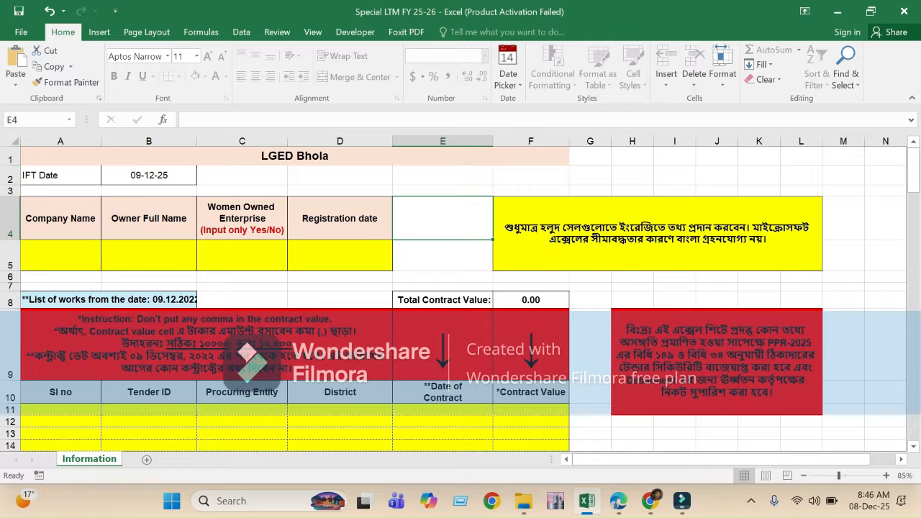
left_click(148, 141)
left_click_drag(149, 141, 263, 141)
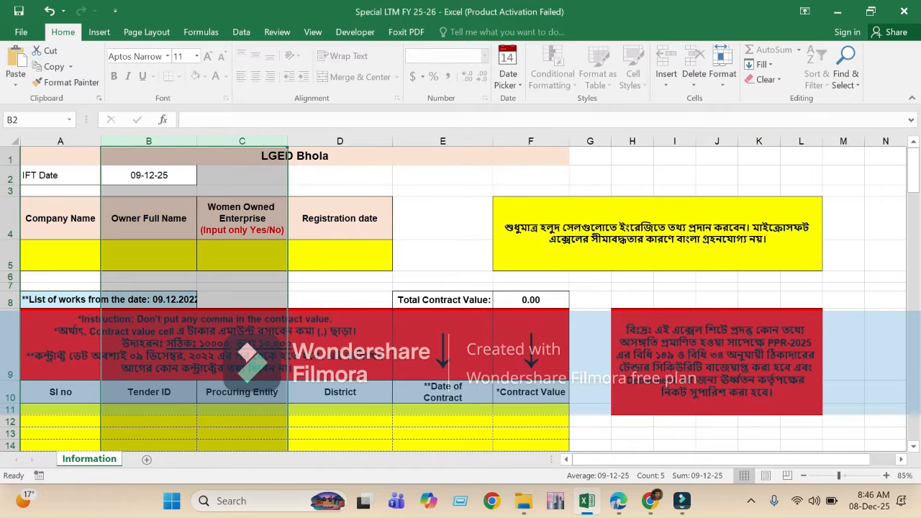
left_click(285, 156)
Open the Company Name cell A5 for entry, and switch to Chrome to open the tender's Notice.
double_click(60, 256)
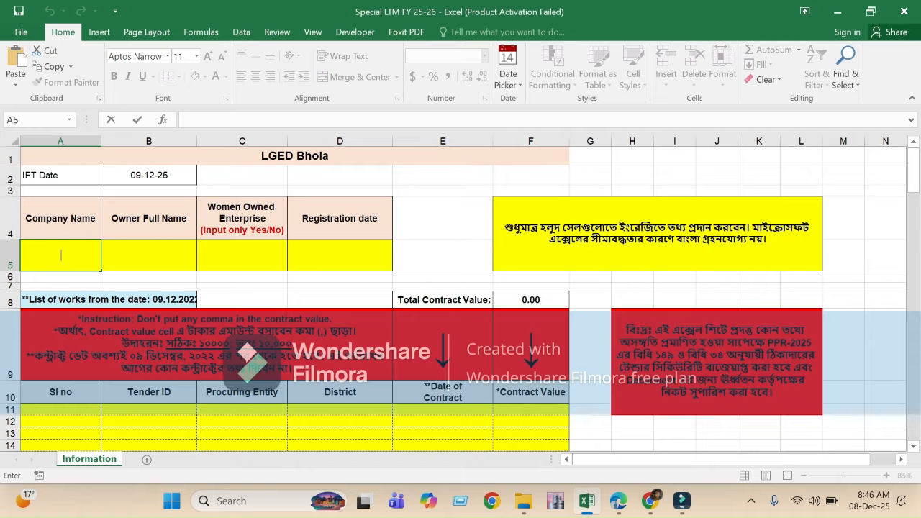
left_click(650, 501)
scroll(461, 274, "up", 15)
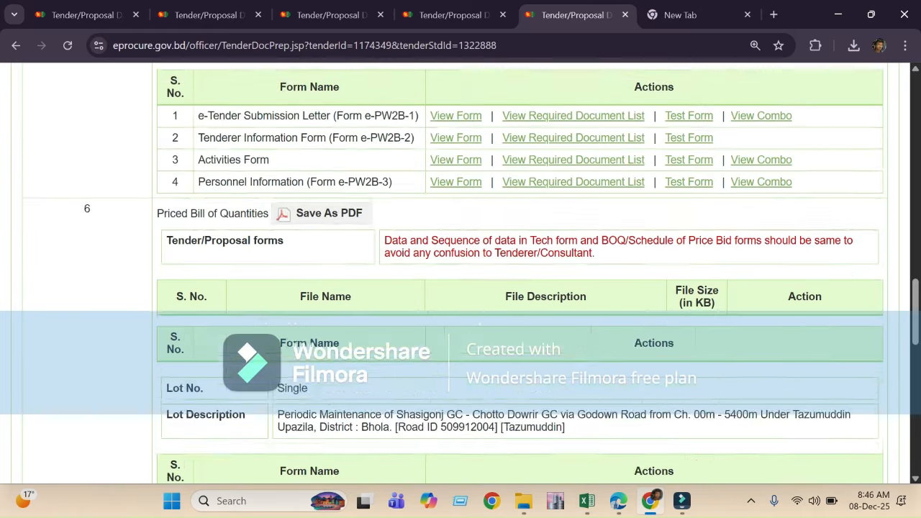
scroll(461, 274, "down", 2)
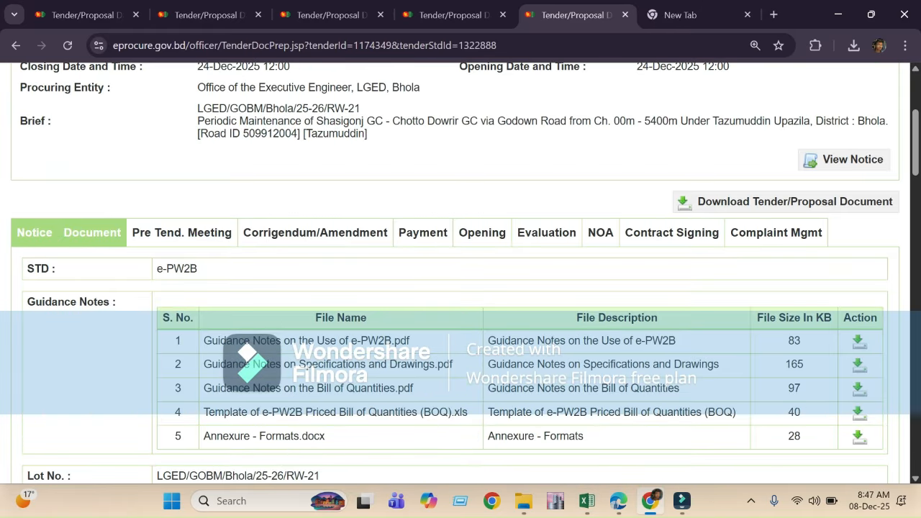
left_click(34, 232)
Open the lot's list of selected tenderers from the notice and highlight the company name "A B ENGINEERING" in row 4.
scroll(461, 273, "down", 7)
scroll(460, 273, "up", 3)
scroll(302, 226, "up", 1)
scroll(302, 227, "down", 4)
left_click(298, 192)
left_click(882, 238)
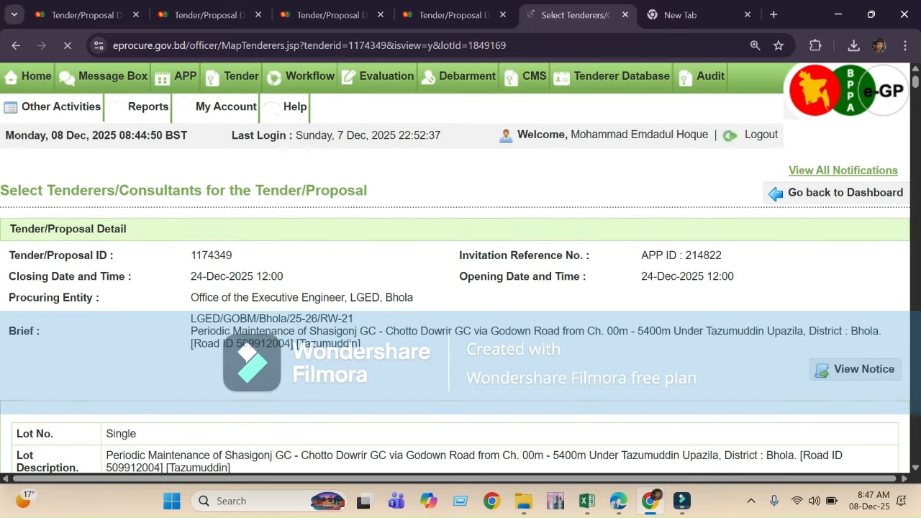
scroll(461, 273, "down", 5)
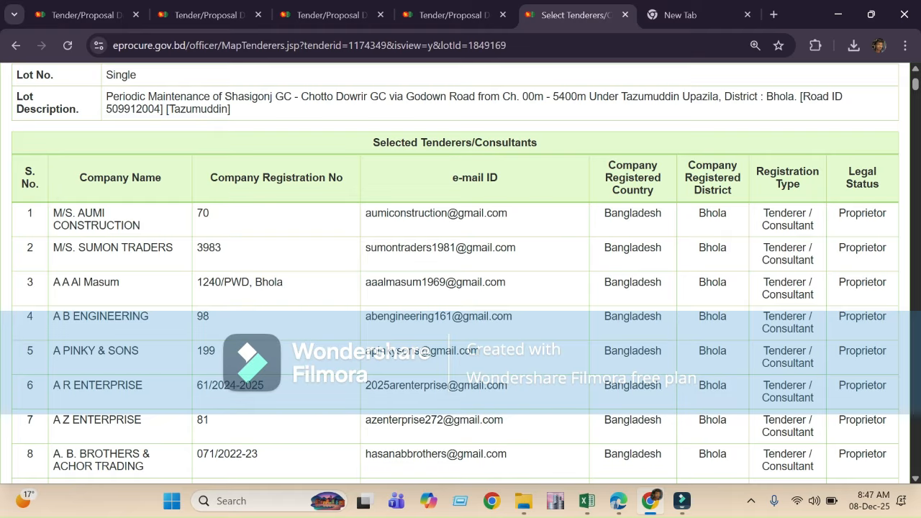
left_click_drag(53, 317, 149, 316)
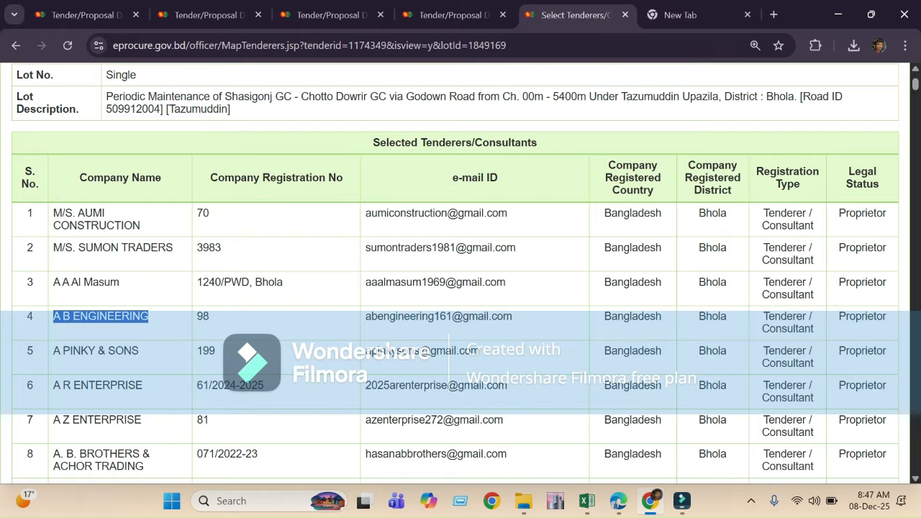
Copy "M/s Akon Enterprise" from the New Tab address bar and paste it into the Company Name cell A5 in Excel.
key("ctrl+Tab")
left_click_drag(207, 45, 112, 45)
key("ctrl+c")
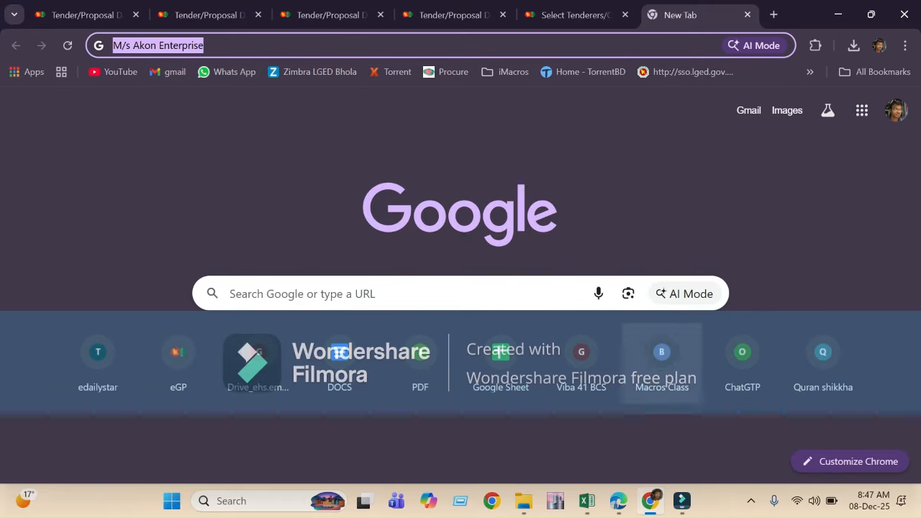
left_click(586, 501)
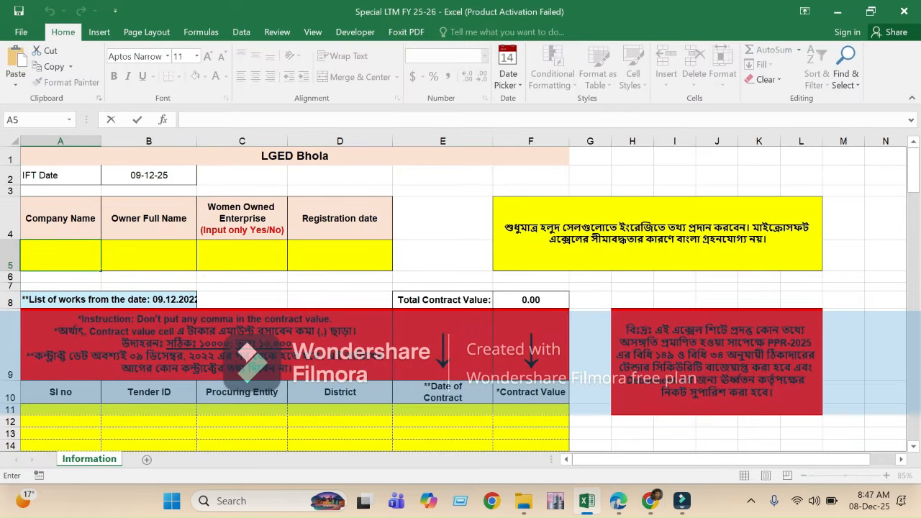
key("ctrl+v")
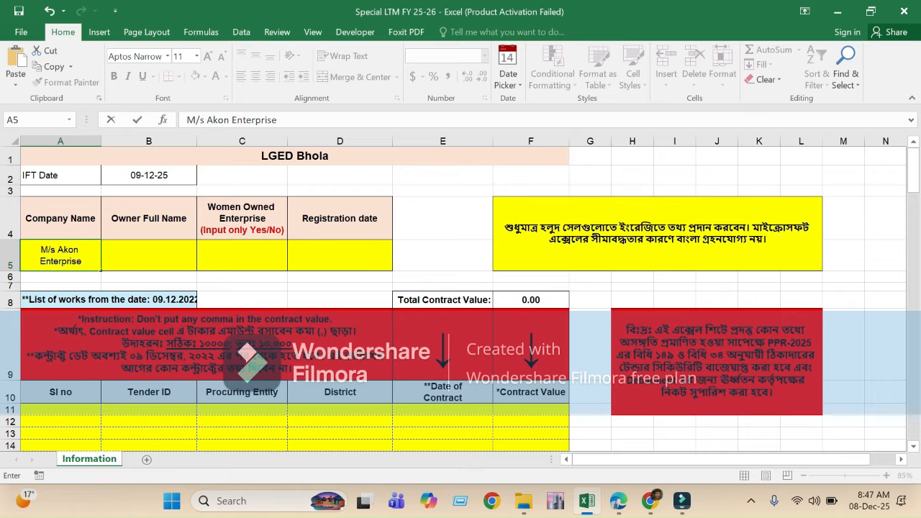
key("Tab")
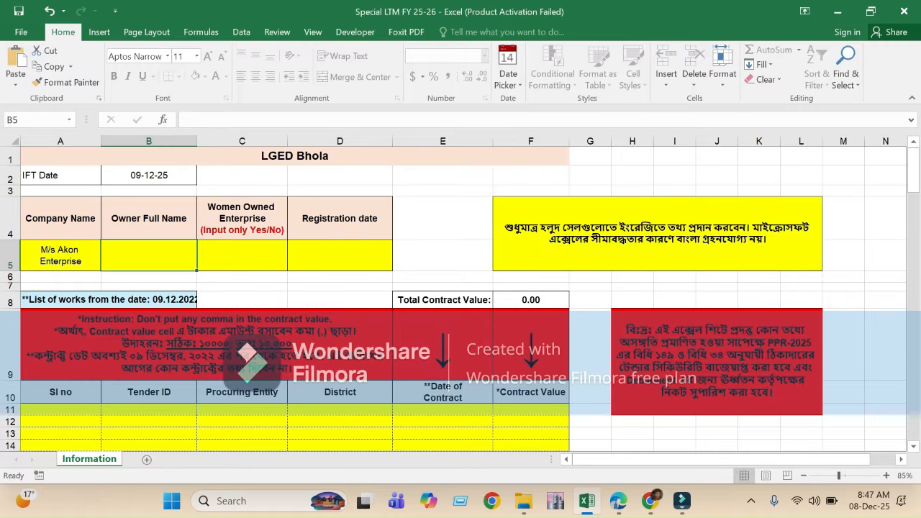
Recheck the company name entry and enter a placeholder owner name in the Owner Full Name cell B5.
left_click(60, 255)
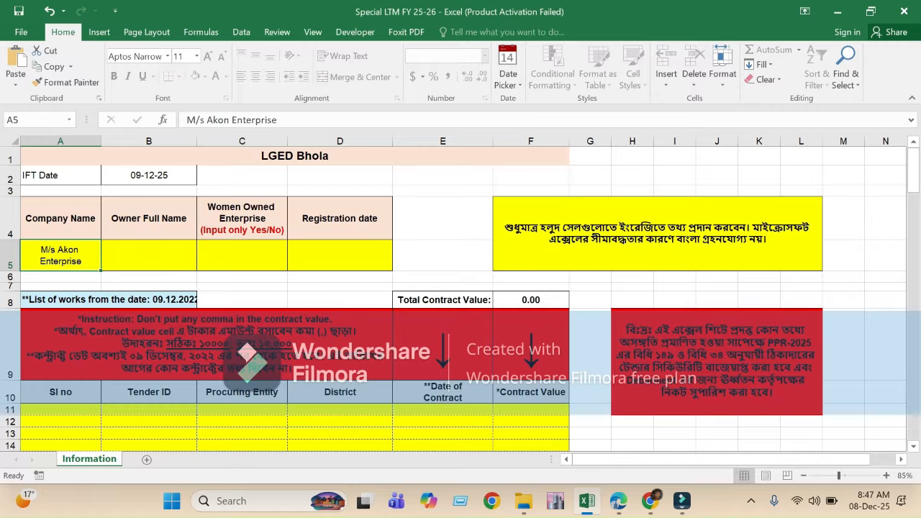
left_click(149, 256)
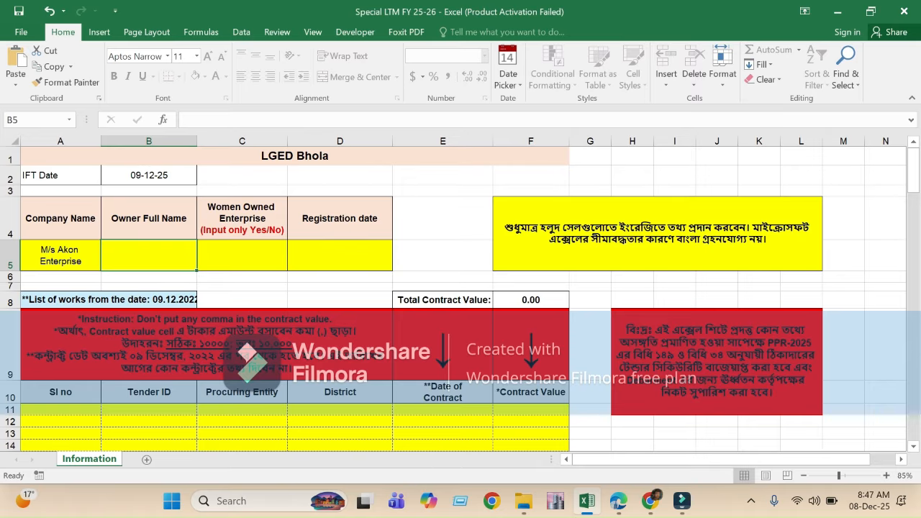
type("Mr. X")
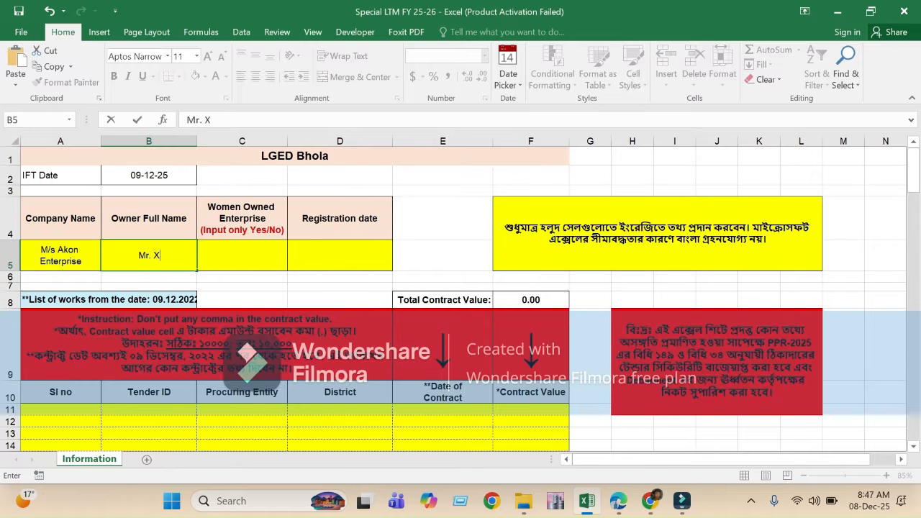
Review the company and owner entries, and set the Women Owned Enterprise cell C5 to No.
left_click(241, 255)
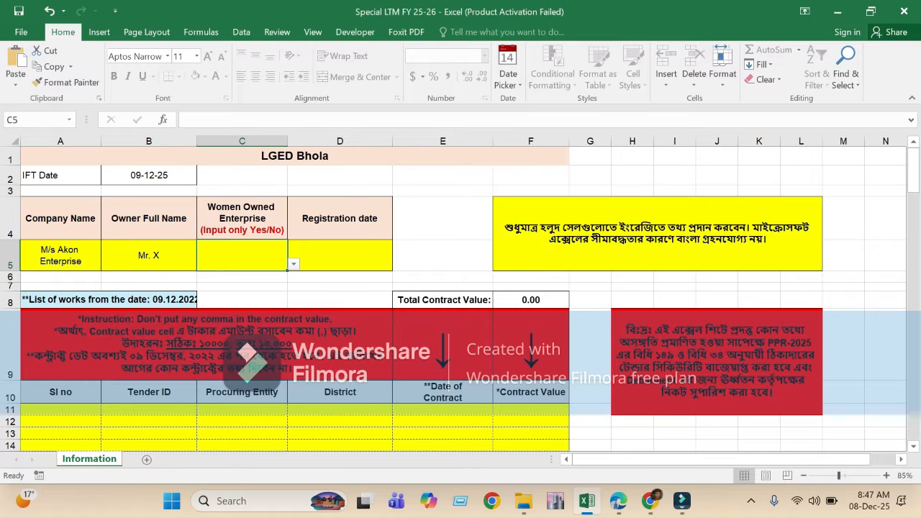
left_click(60, 255)
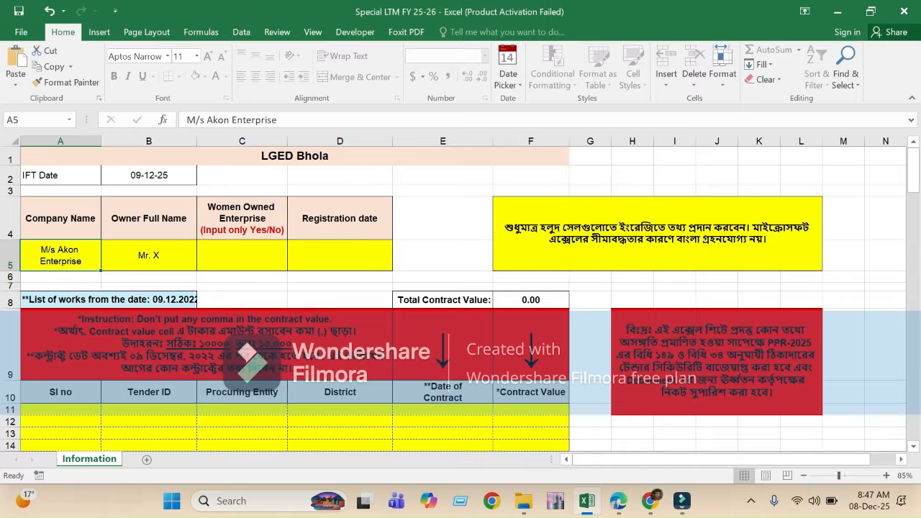
left_click(149, 255)
left_click(242, 256)
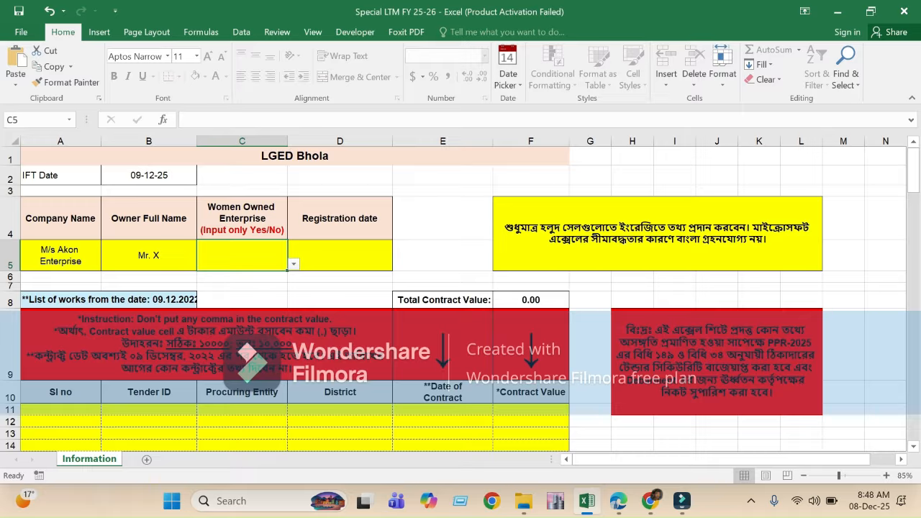
left_click(149, 256)
left_click(241, 255)
key("alt+Down")
key("Down")
key("Down")
key("Return")
Change the owner's title in cell B5 to "Mrs." and set Women Owned Enterprise in C5 to Yes.
left_click(61, 255)
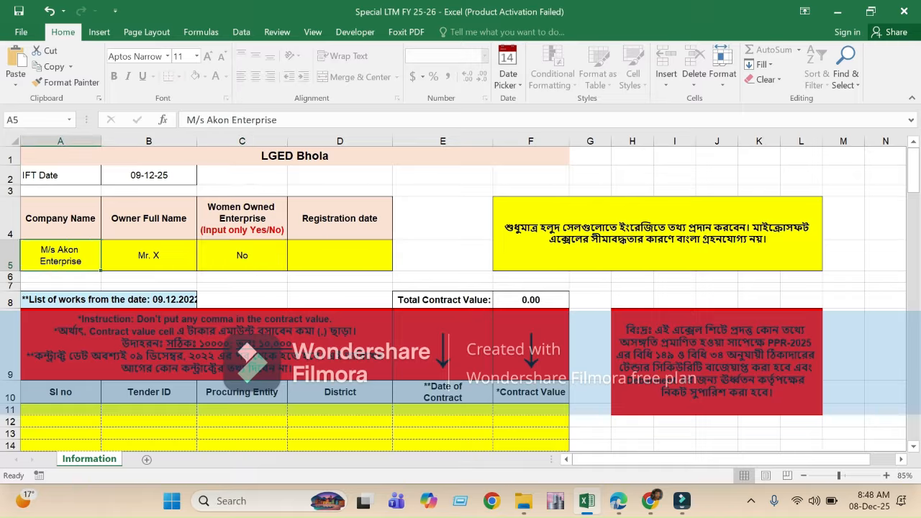
double_click(139, 255)
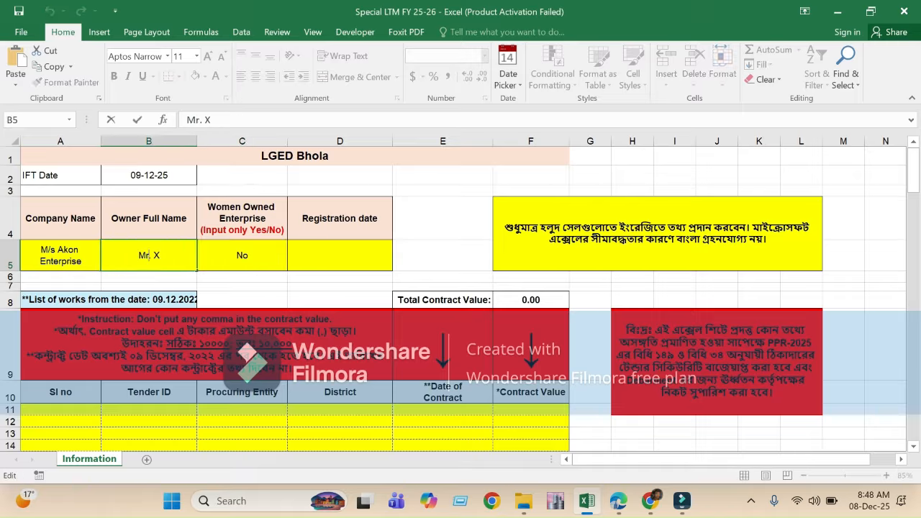
type("s")
key("Tab")
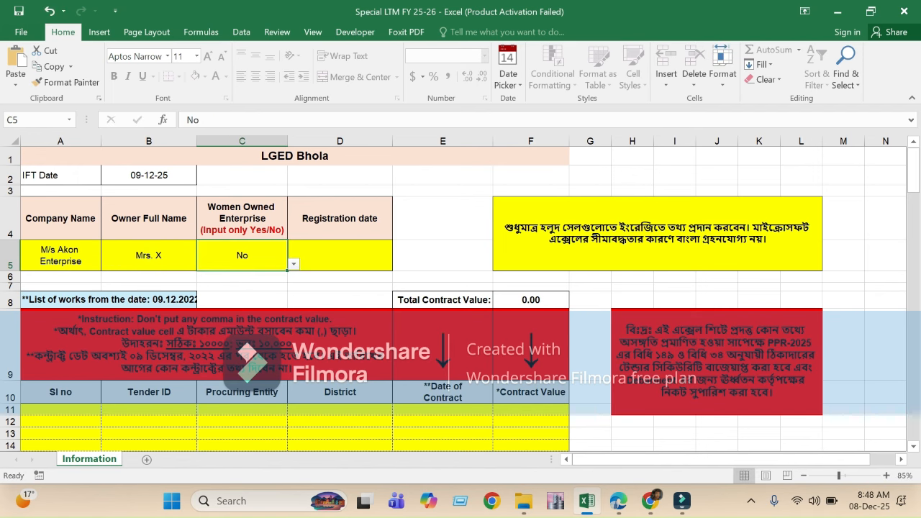
key("alt+Down")
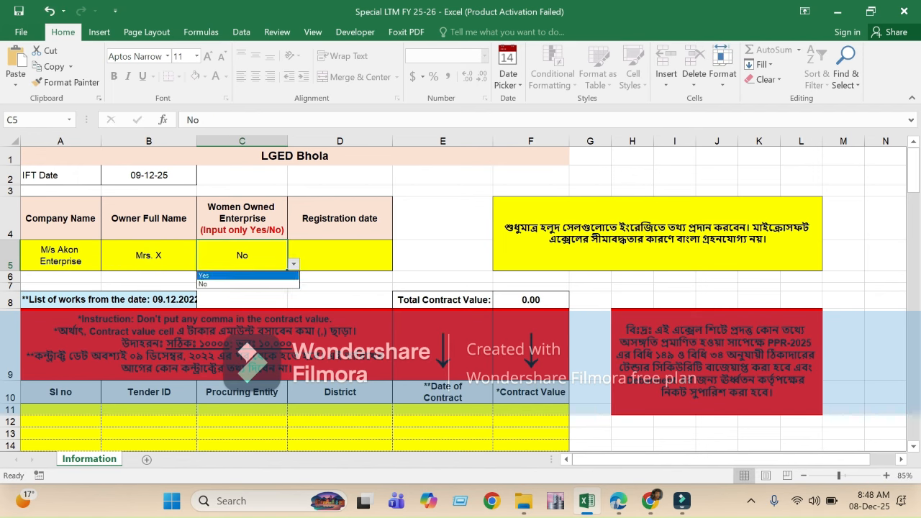
key("Return")
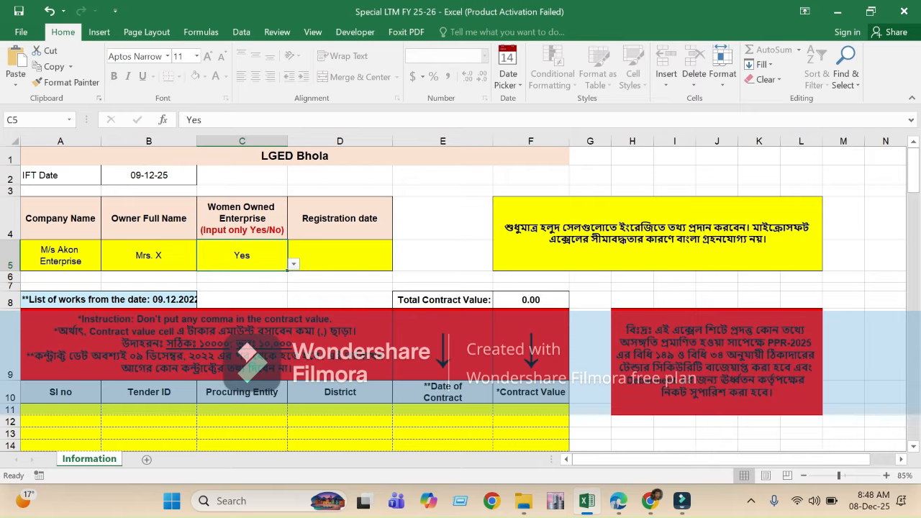
Enter the registration date 4-11-2024 in cell D5.
double_click(340, 255)
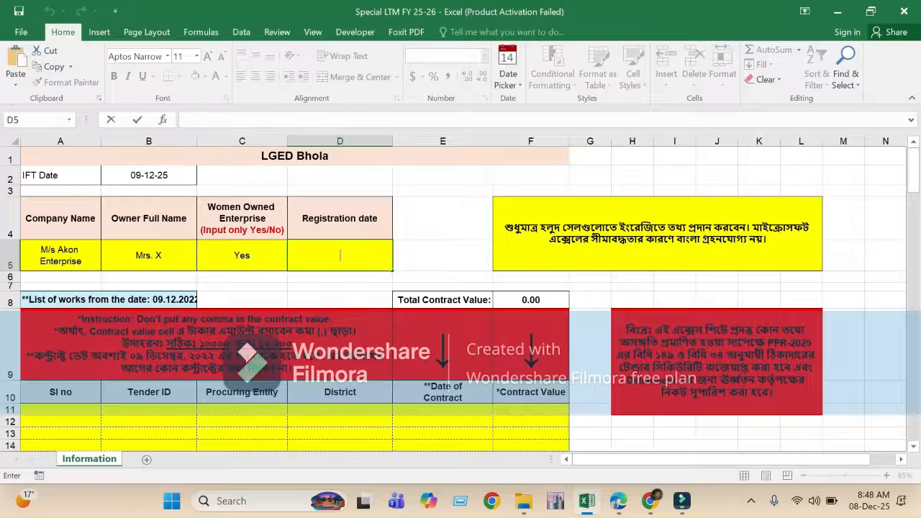
type("4-11-2024")
key("Return")
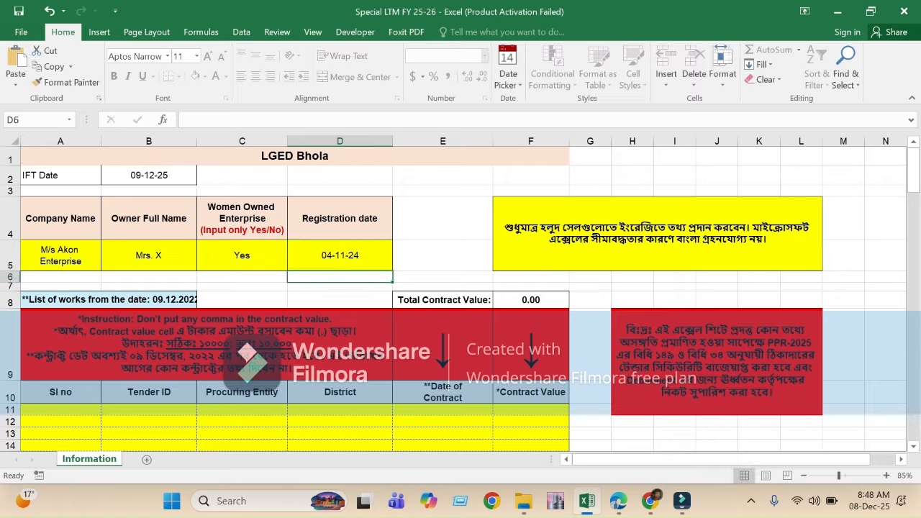
left_click(340, 255)
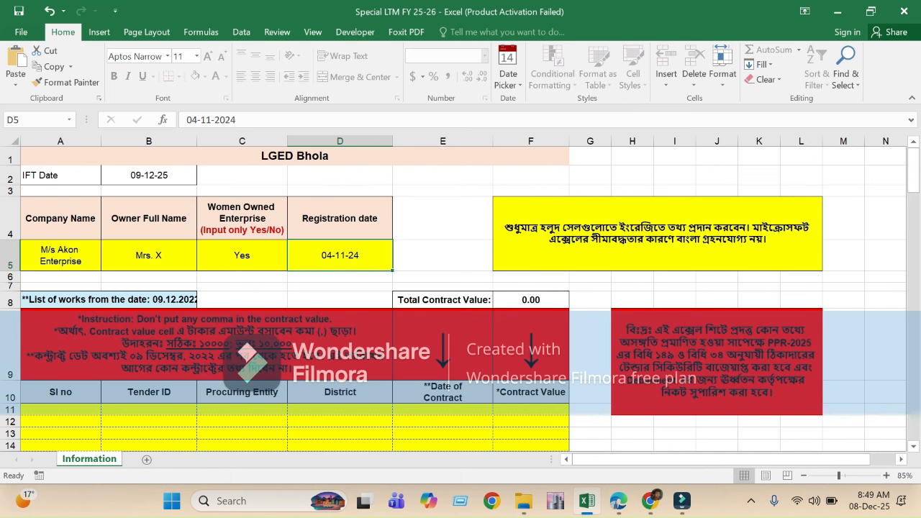
Switch to Chrome and open the TDS section from the Document page of the tender for package LGED/GOBM/Bhola/25-26/RW-09.
left_click(650, 501)
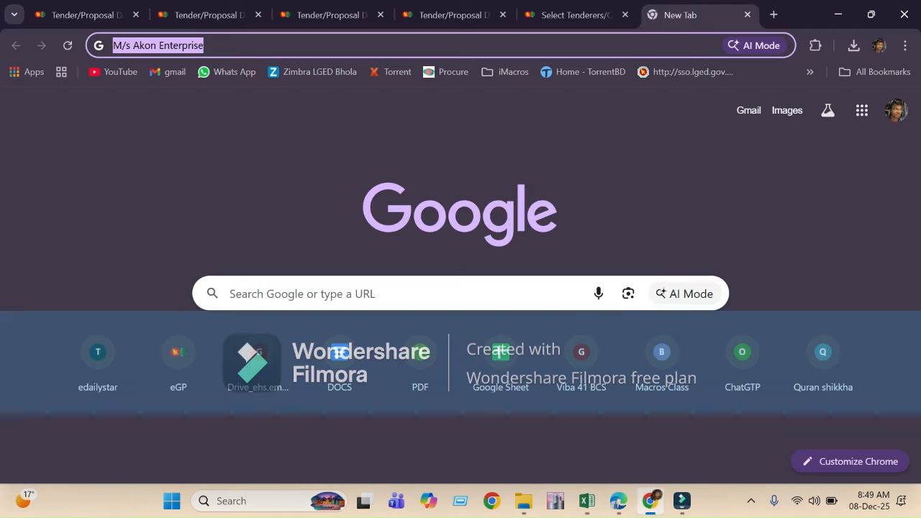
left_click(453, 14)
left_click(77, 15)
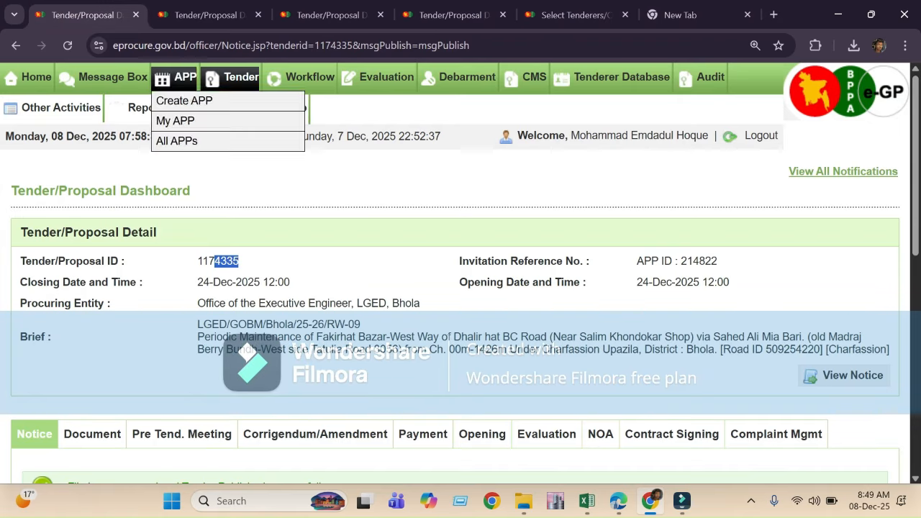
scroll(461, 273, "down", 4)
left_click(92, 148)
scroll(460, 273, "down", 8)
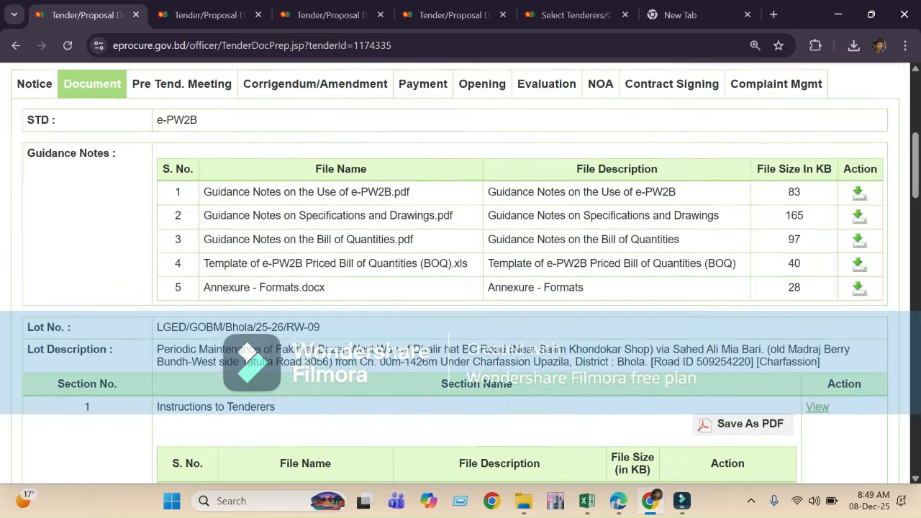
left_click(827, 238)
Find the additional documents list in the TDS and highlight "first Trade License" and "New Enterprises" under item 4.
scroll(461, 273, "down", 20)
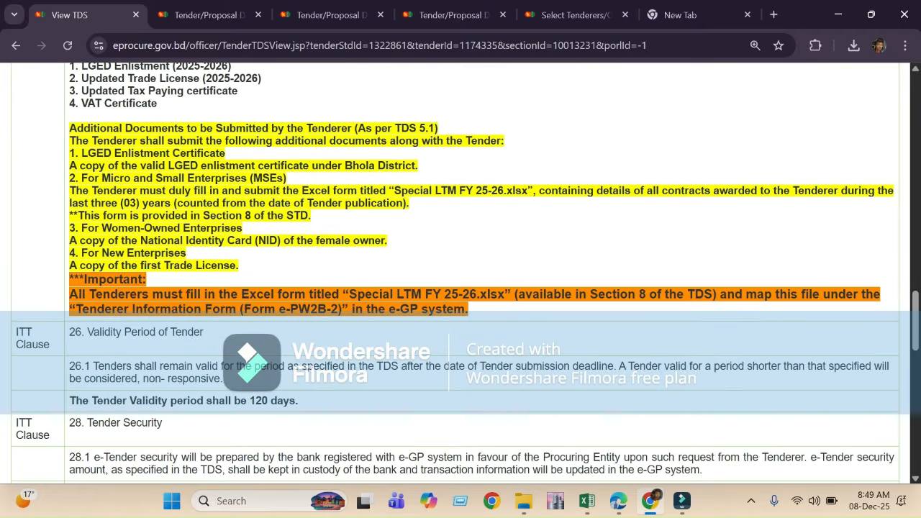
left_click_drag(141, 266, 236, 266)
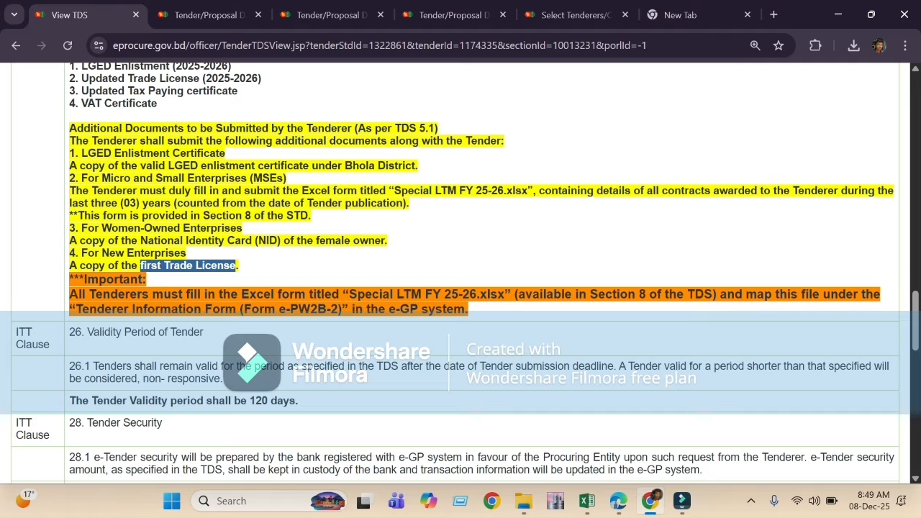
left_click_drag(102, 253, 185, 253)
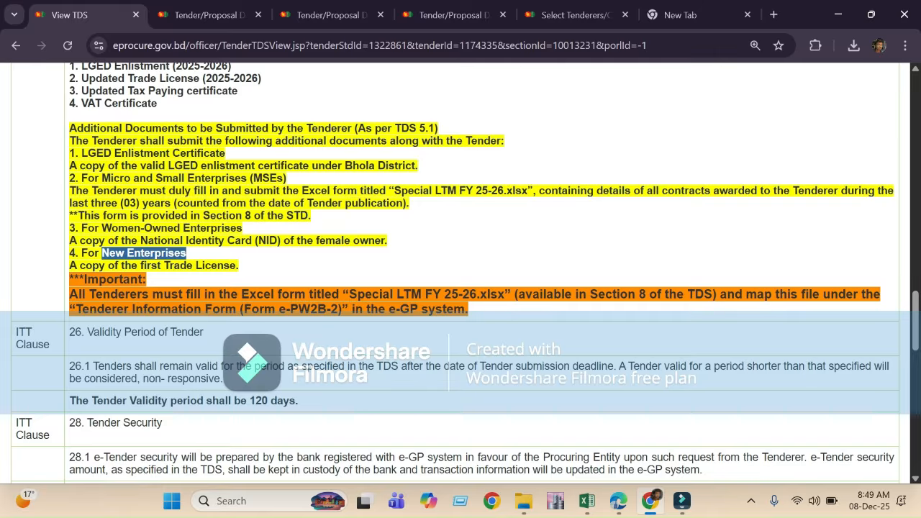
Return to Excel and review the row 5 entries from Company Name through Registration date.
left_click(587, 500)
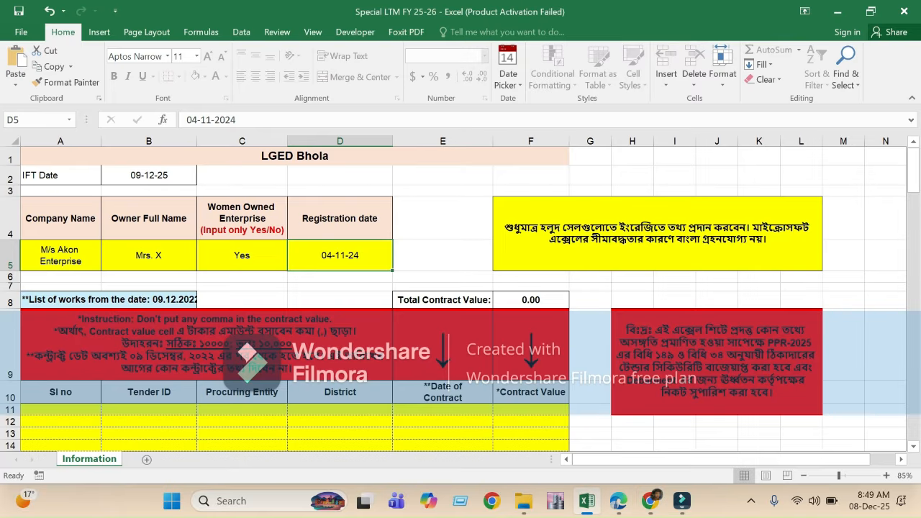
key("Up")
key("Down")
key("Home")
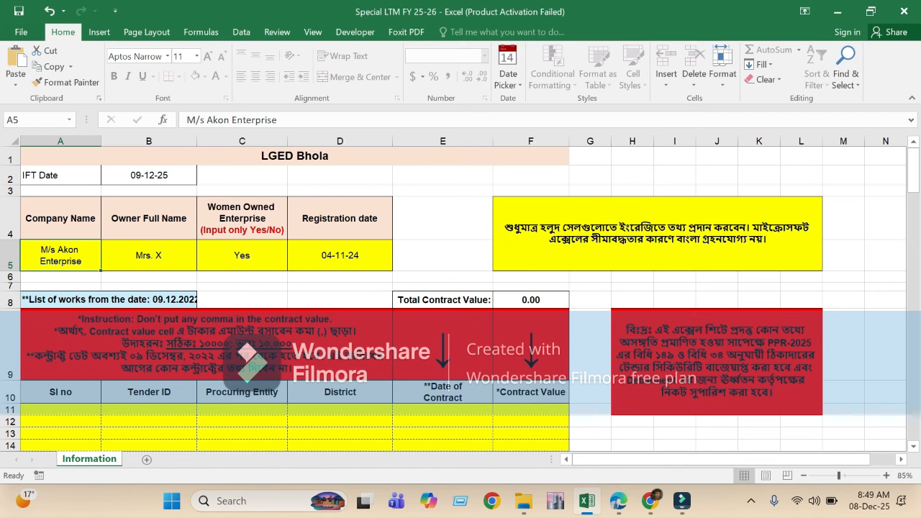
key("Right")
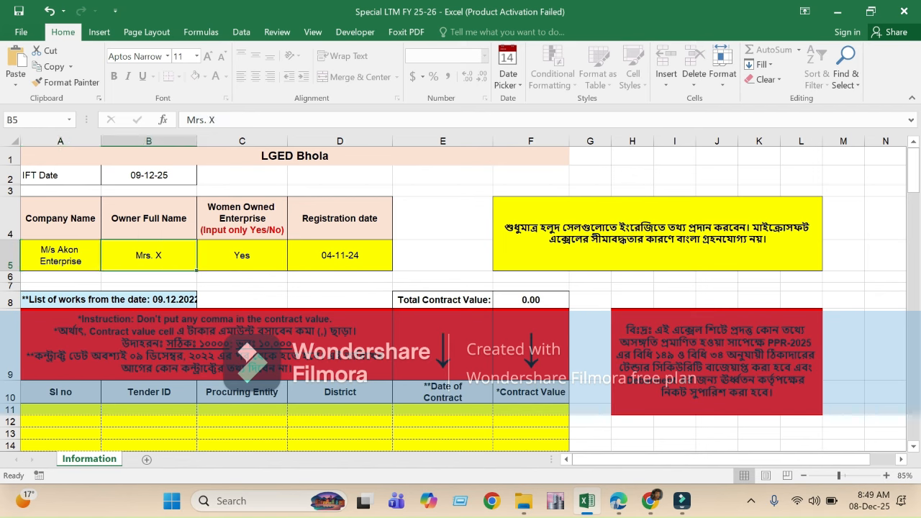
key("Right")
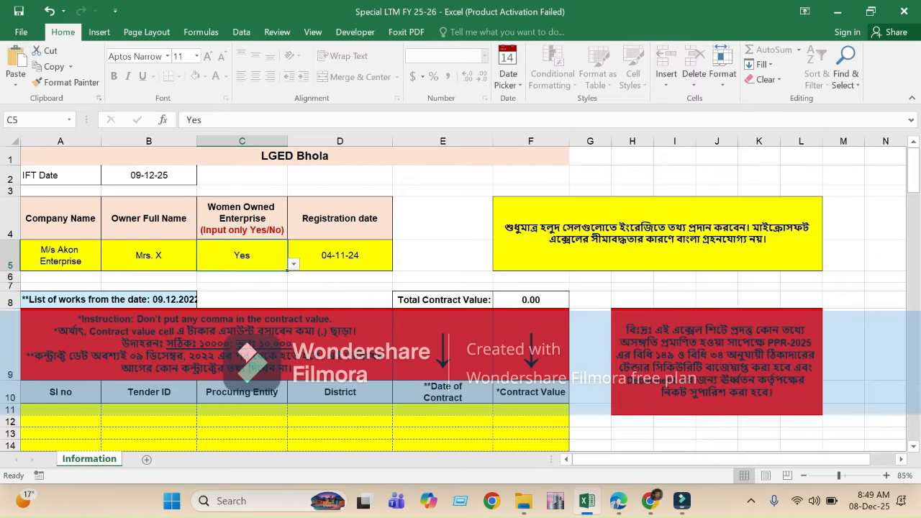
key("Right")
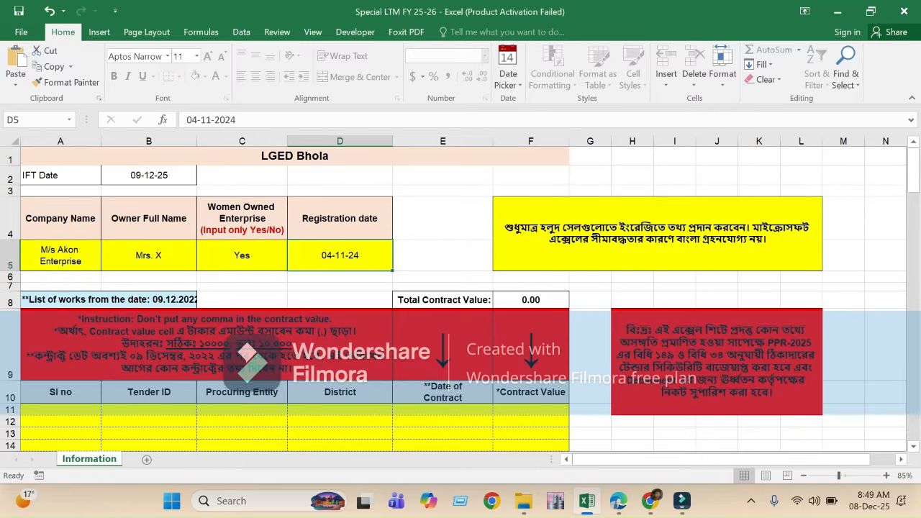
Try to edit the works list heading in cell A8.
scroll(461, 299, "down", 2)
scroll(460, 299, "up", 1)
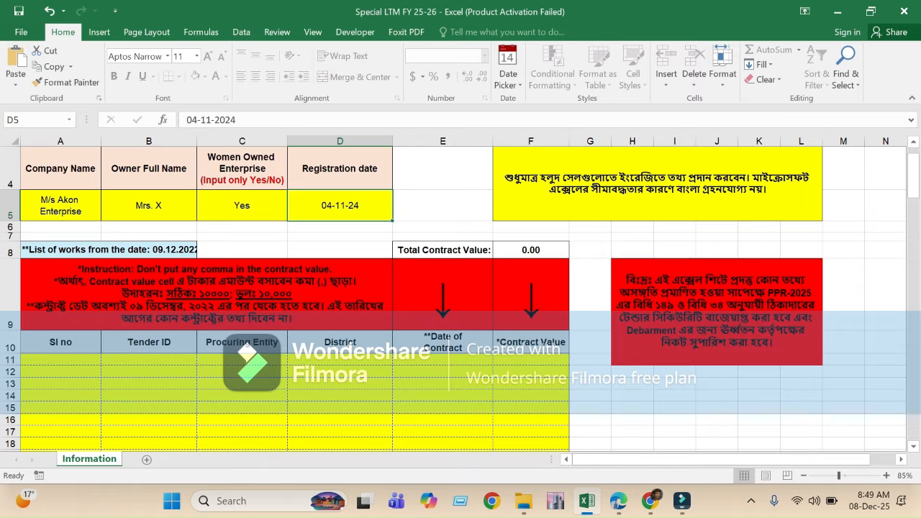
left_click(108, 250)
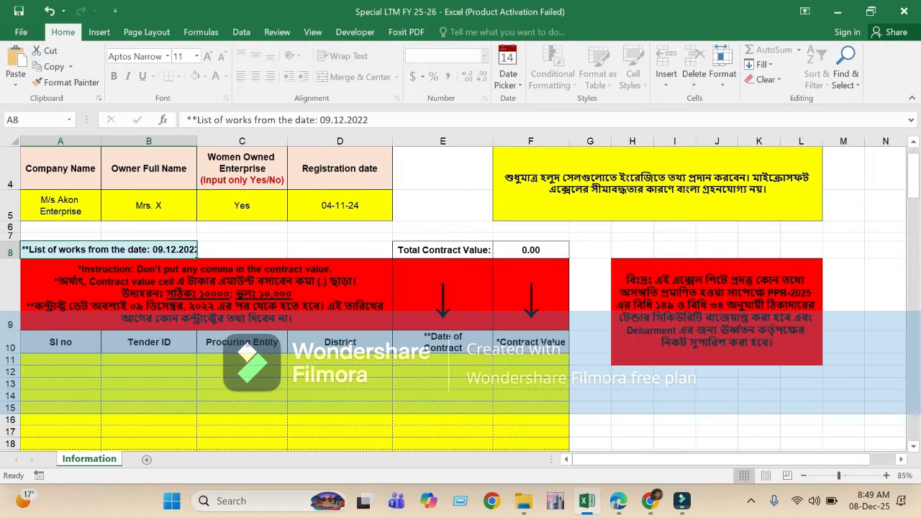
left_click(319, 120)
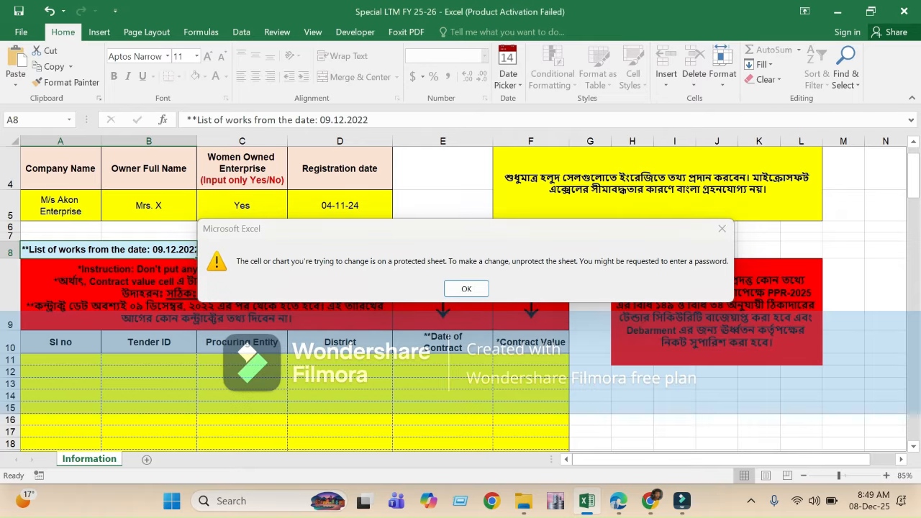
left_click(721, 228)
scroll(460, 299, "up", 1)
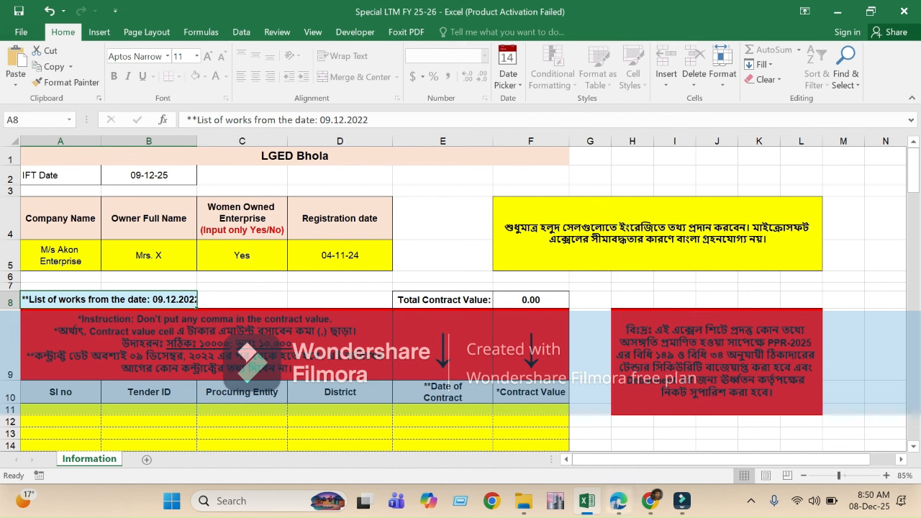
Switch to Chrome and highlight the Micro and Small Enterprise, publication date, last three years and BDT 1 Crore wording in ITT clause 5.1.
left_click(649, 501)
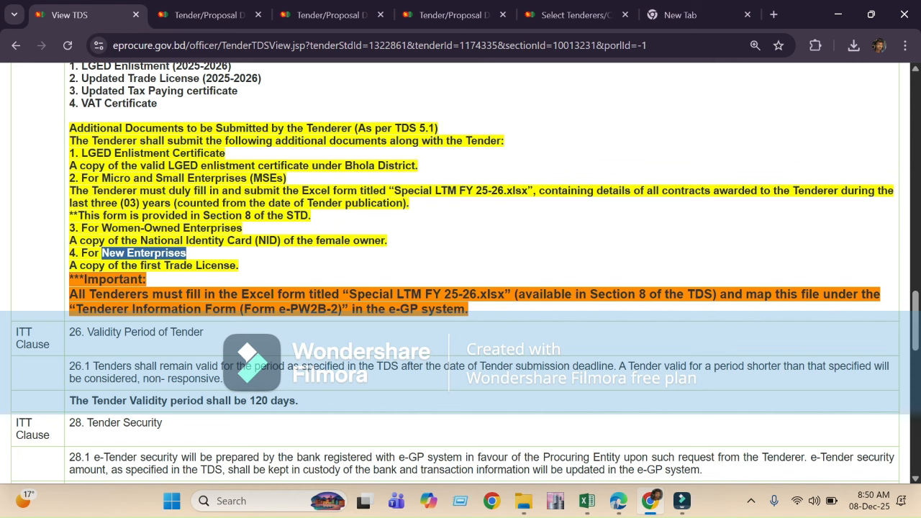
scroll(460, 273, "up", 10)
scroll(460, 274, "up", 3)
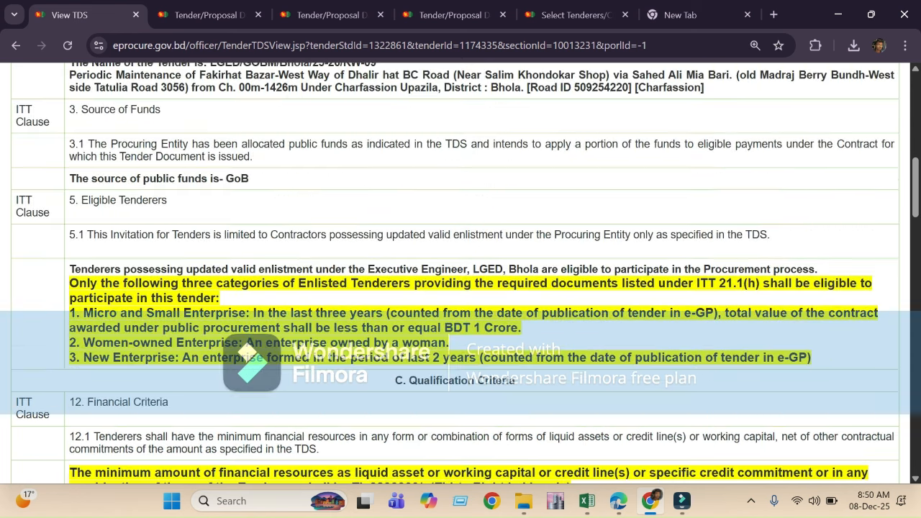
scroll(461, 274, "down", 3)
left_click_drag(84, 169, 250, 170)
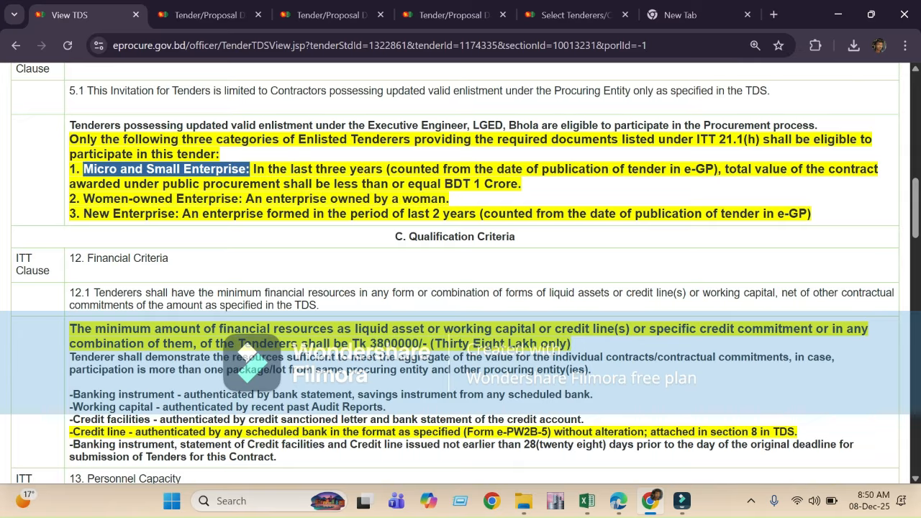
left_click_drag(540, 170, 608, 170)
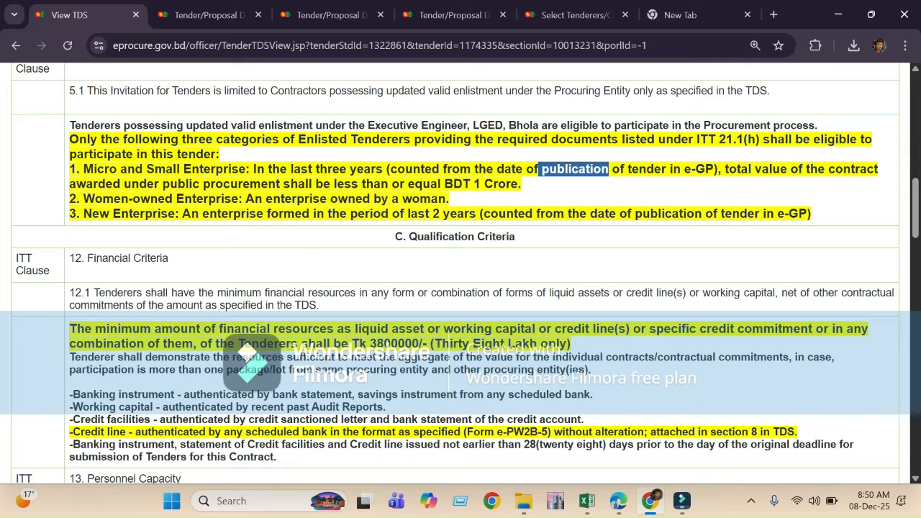
left_click_drag(253, 169, 382, 169)
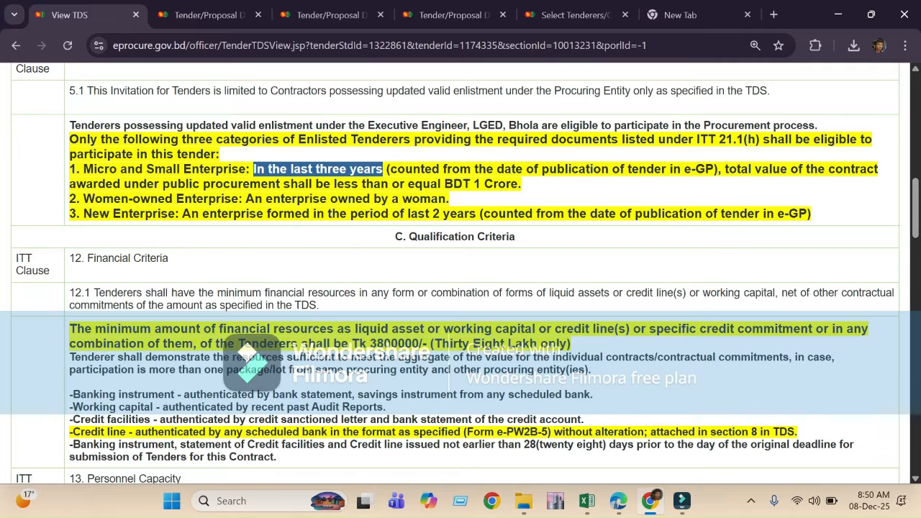
left_click_drag(407, 183, 520, 183)
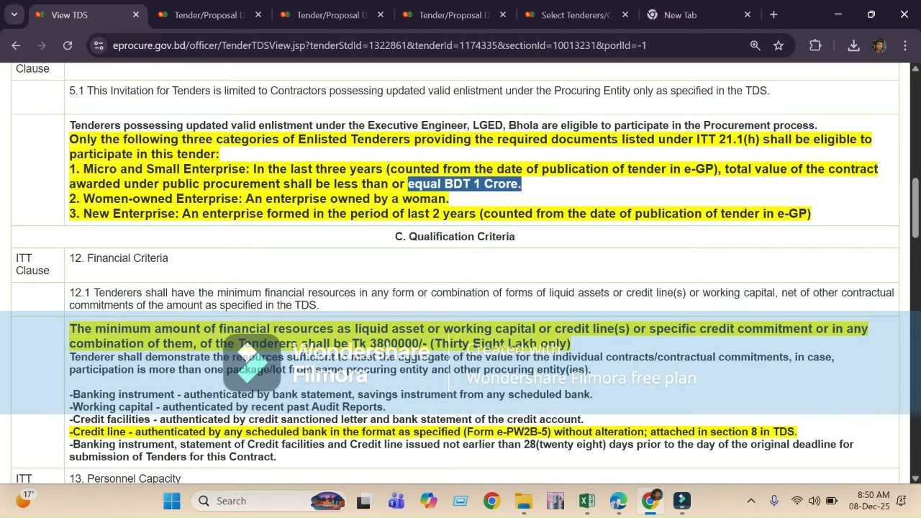
Return to Excel and recheck the company name in A5 and the works list heading in A8.
left_click(586, 501)
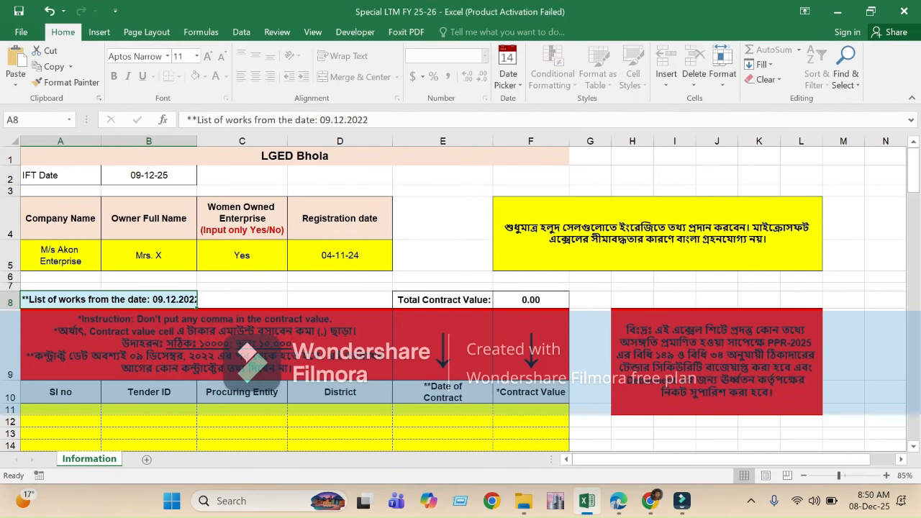
key("Up")
key("Up")
key("Up")
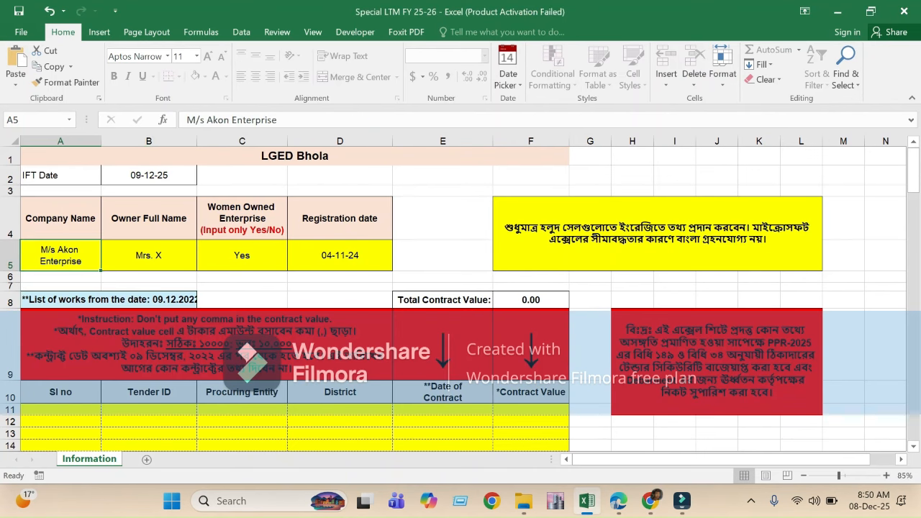
key("Down")
key("Down")
key("Down")
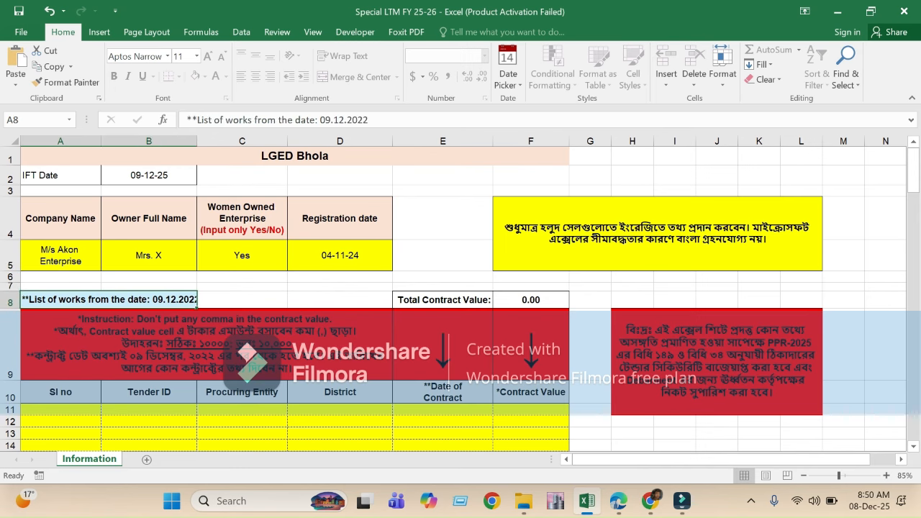
Examine the works list heading in A8, the first entry row, the instruction note in A9 and the company name in A5.
scroll(461, 295, "down", 1)
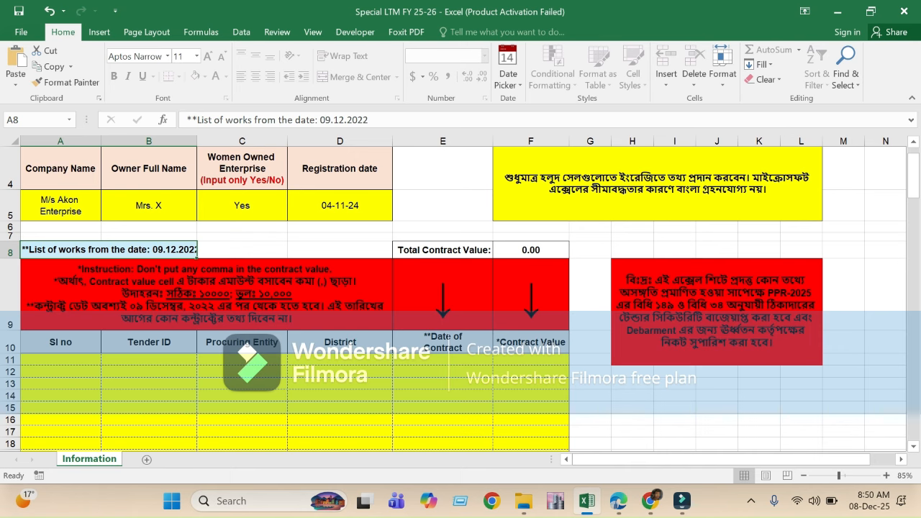
key("Down")
key("Down")
key("Down")
key("Right")
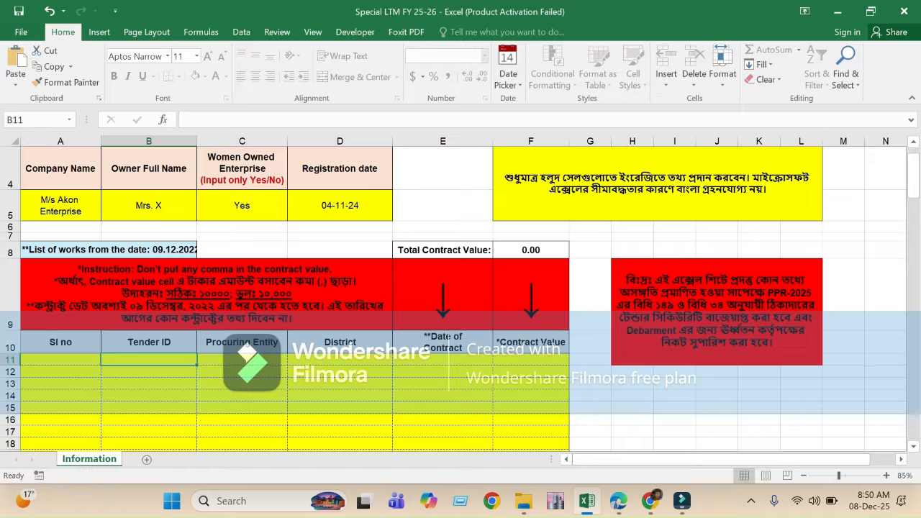
left_click(108, 249)
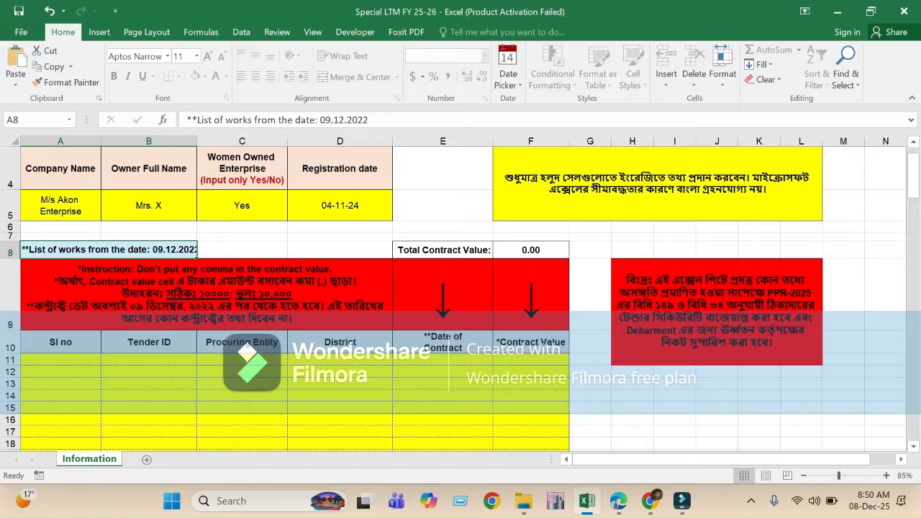
scroll(461, 298, "up", 1)
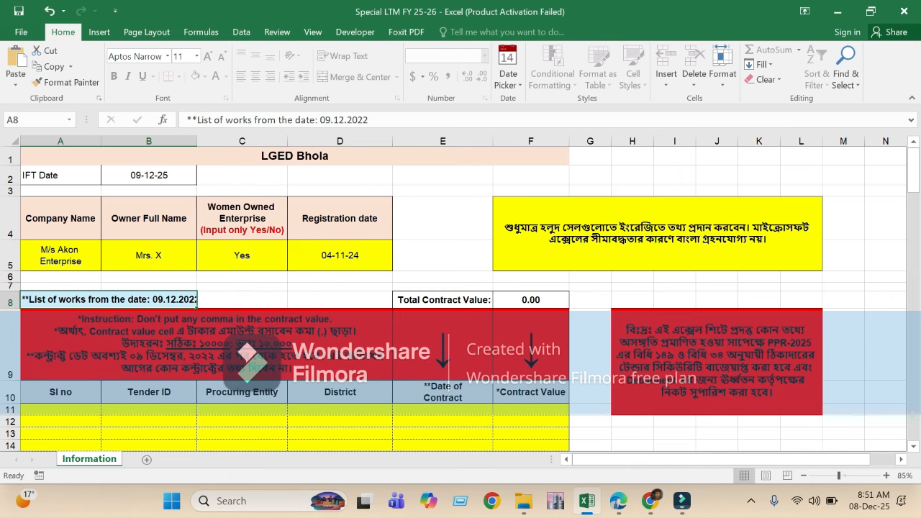
scroll(460, 299, "down", 1)
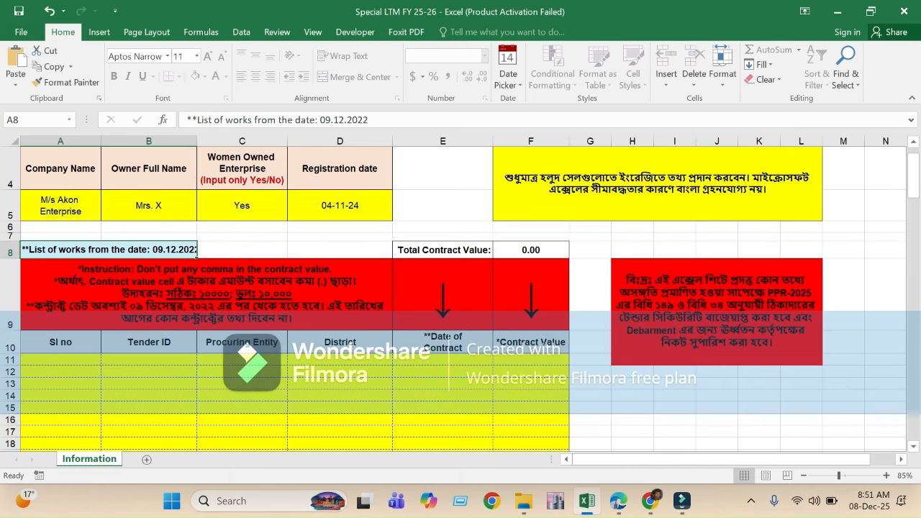
left_click(206, 294)
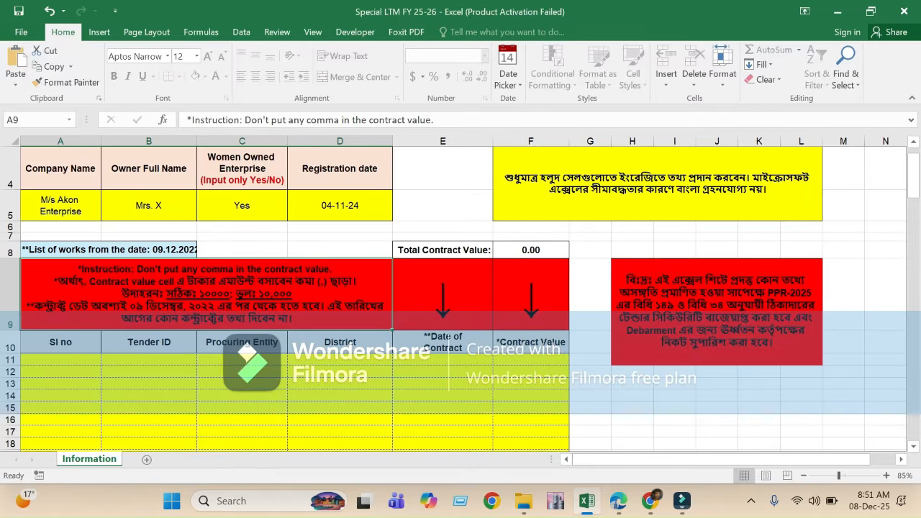
scroll(461, 299, "up", 1)
left_click(60, 255)
scroll(460, 299, "down", 1)
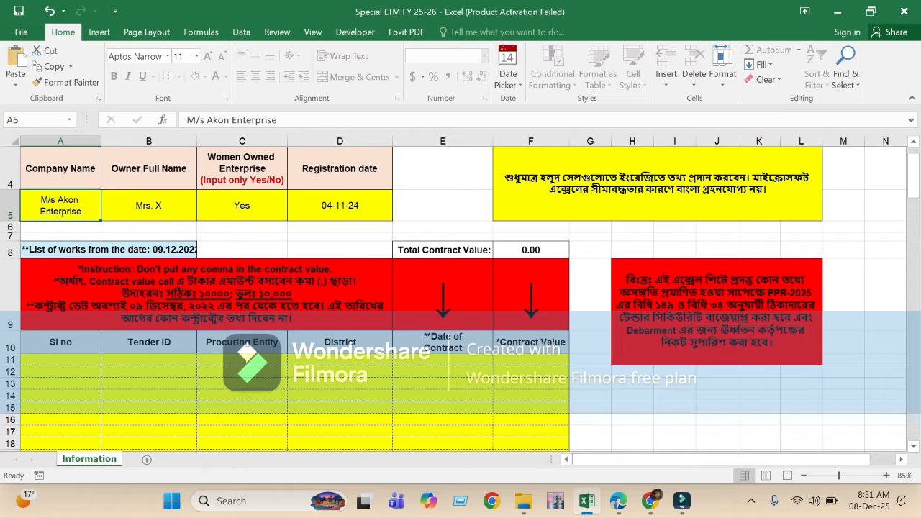
Start the first works list entry in row 11 with Sl no 01 and Tender ID 112233.
left_click(60, 359)
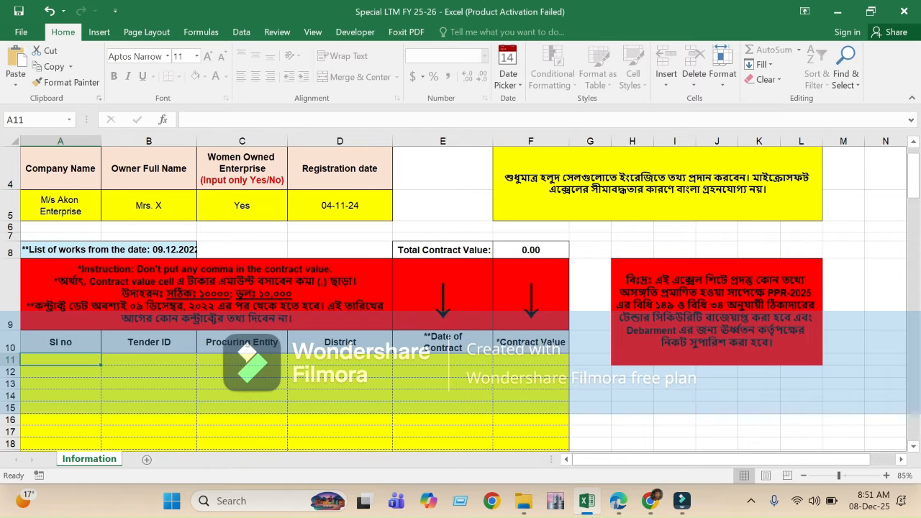
type("01")
key("Tab")
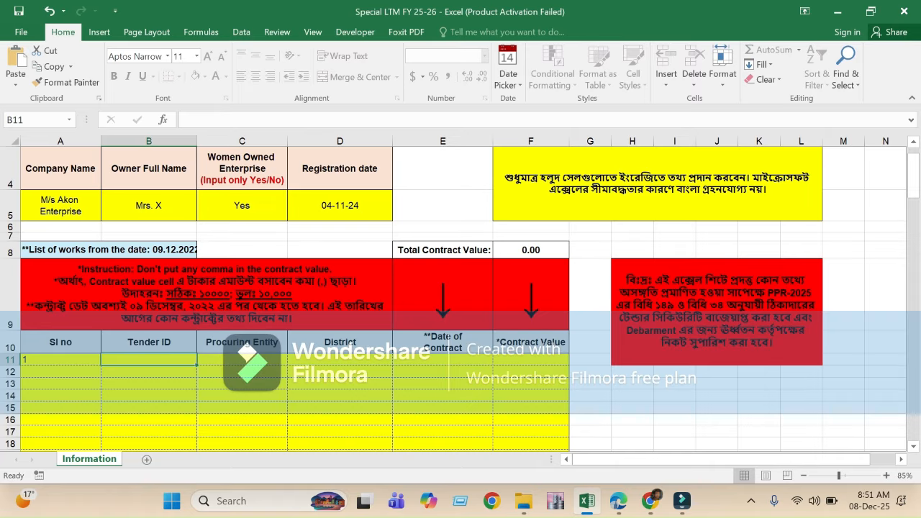
type("112233")
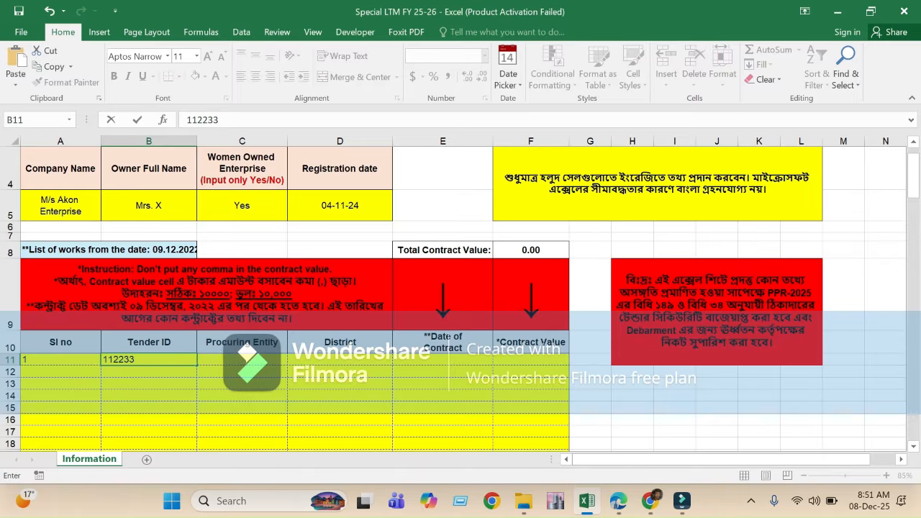
key("Tab")
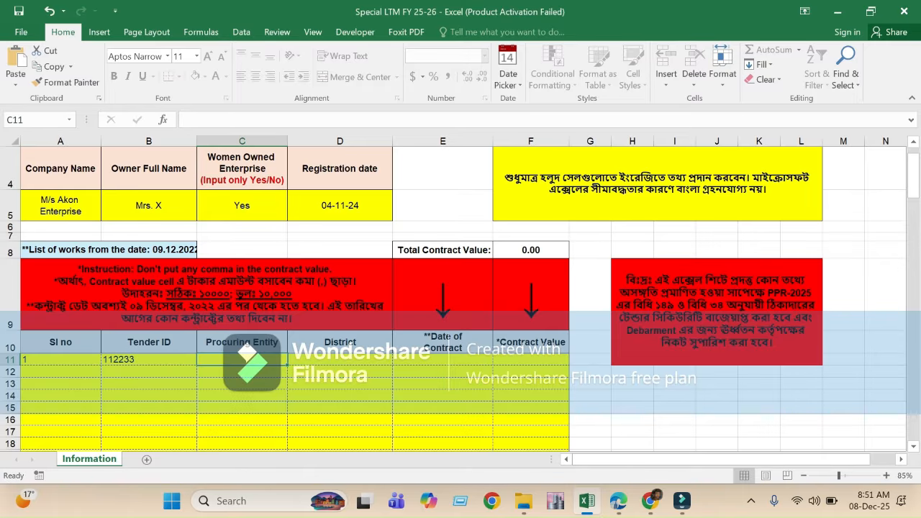
Fill in the first work's Procuring Entity as LGED Bhola and its District as Bhola.
key("Left")
key("Right")
type("LGED")
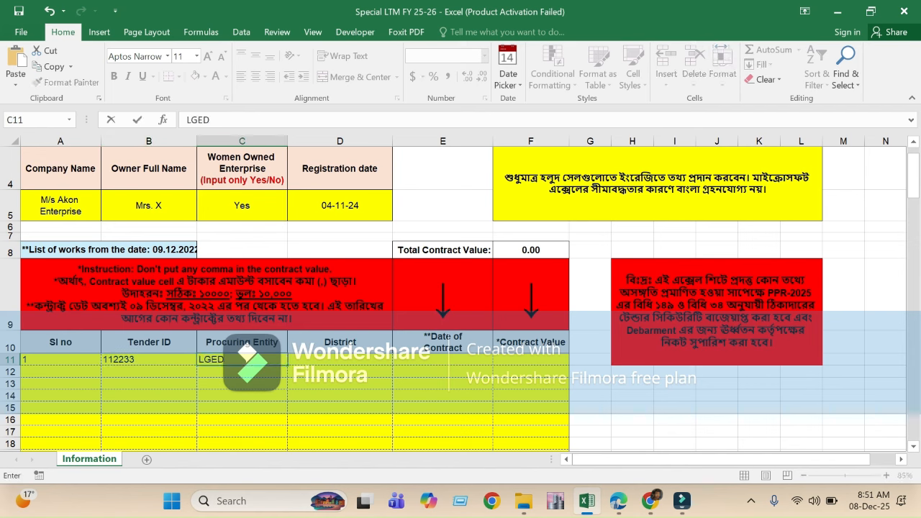
type(" Bhola")
key("Tab")
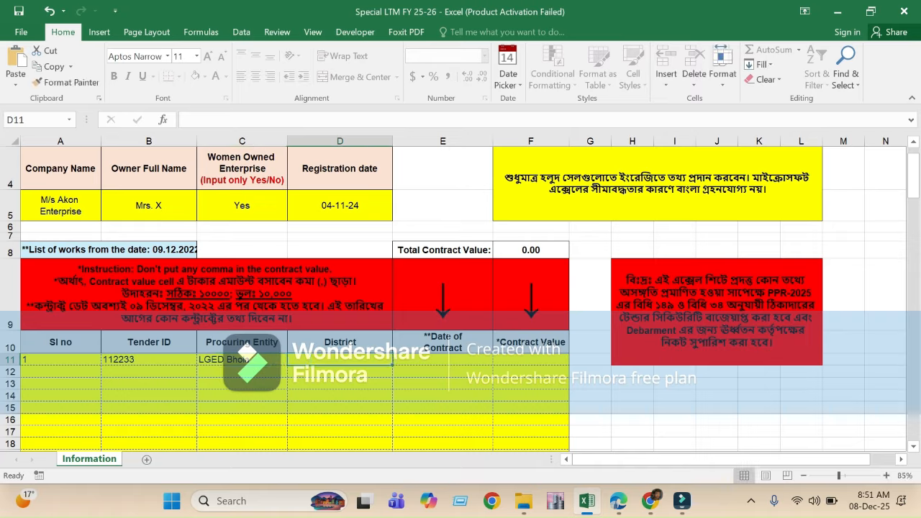
type("Bhola")
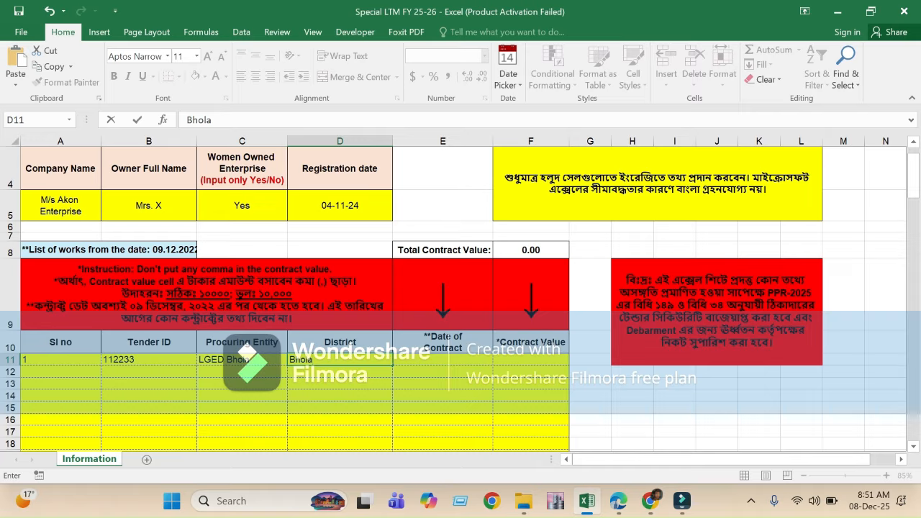
key("Tab")
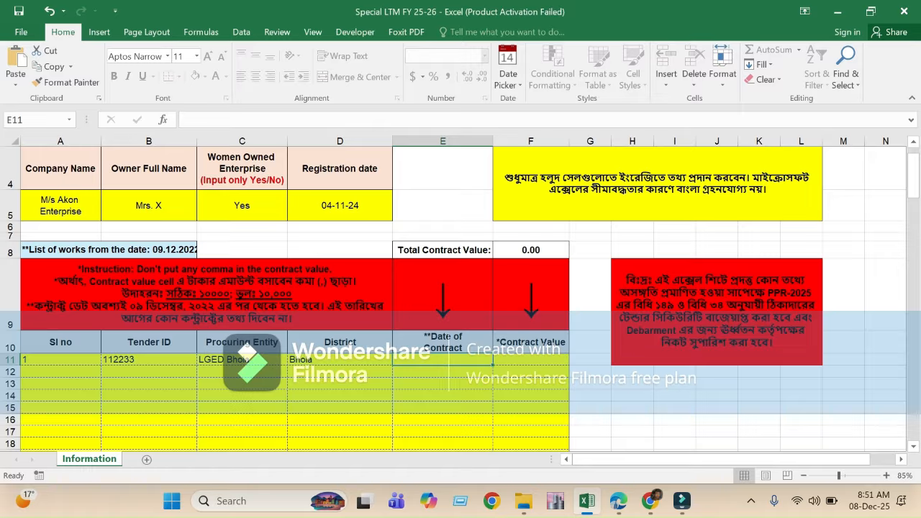
Enter 23-04-2024 as the first work's Date of Contract and check it against the cut-off date in the A8 heading.
type("23-")
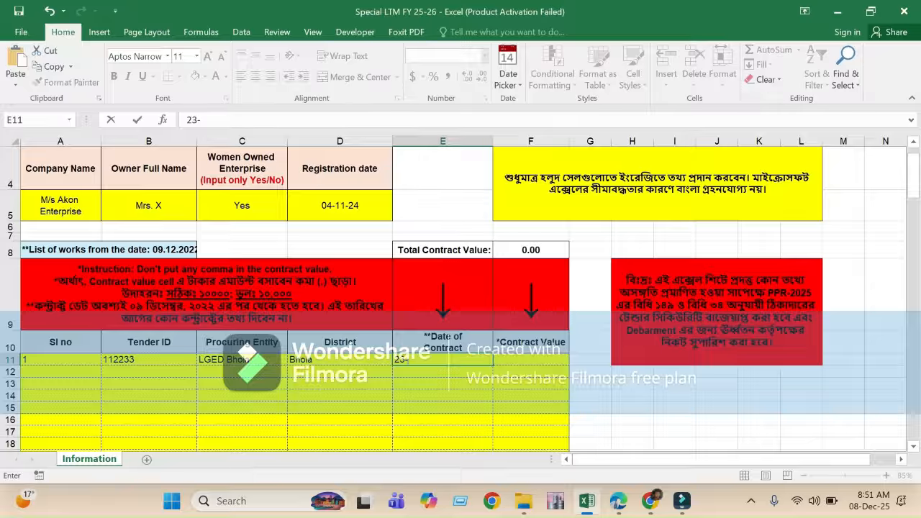
type("04-2024")
key("Return")
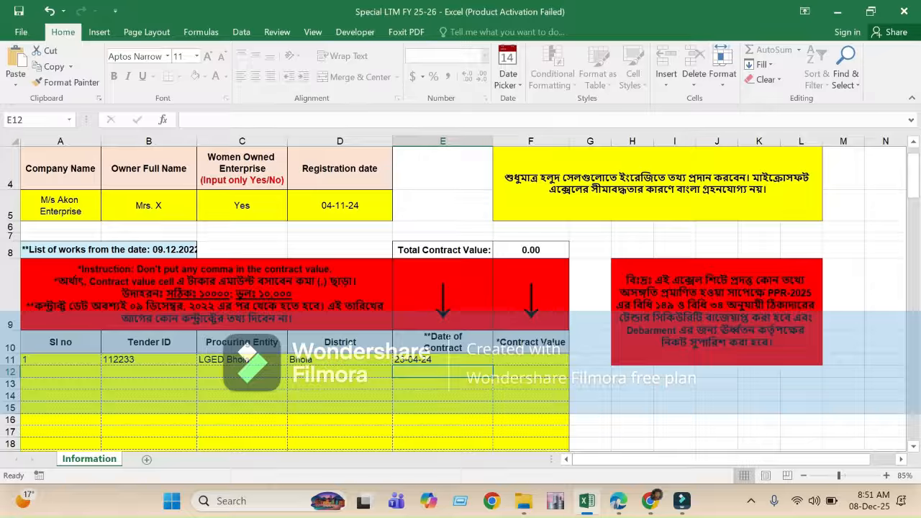
left_click(109, 250)
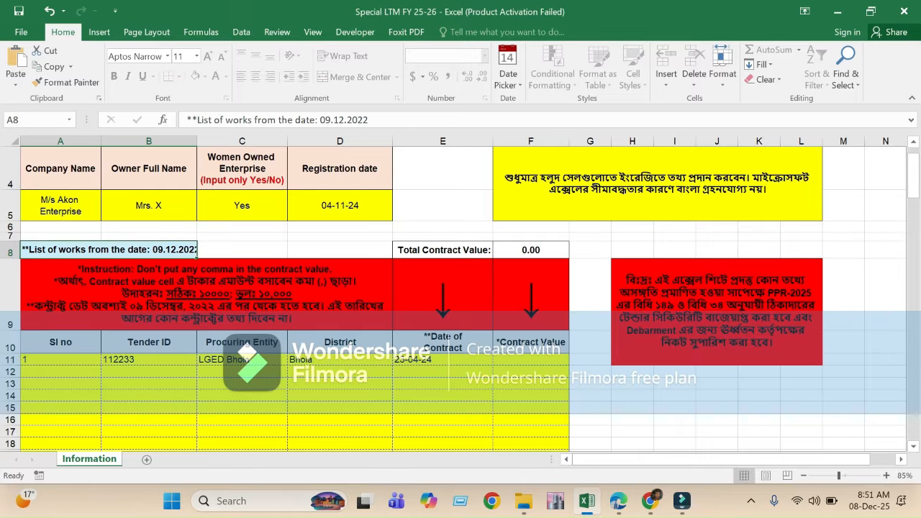
left_click(443, 360)
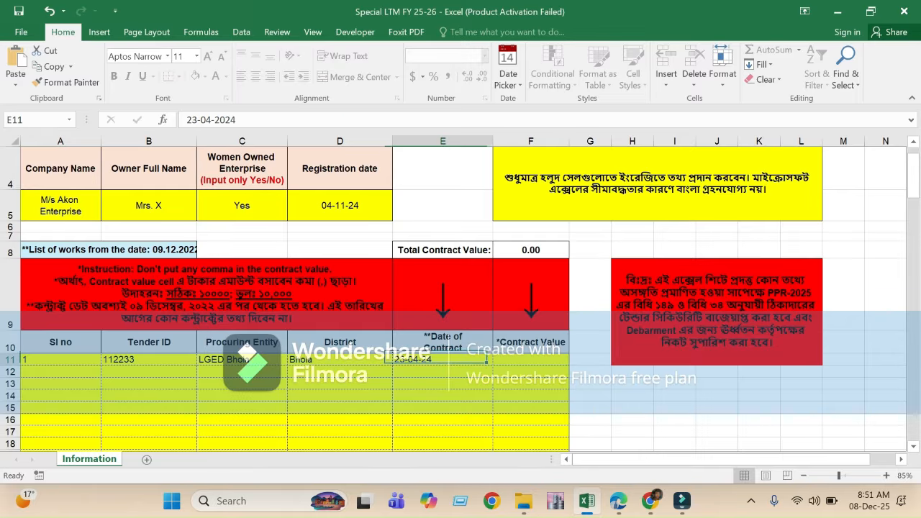
left_click(108, 250)
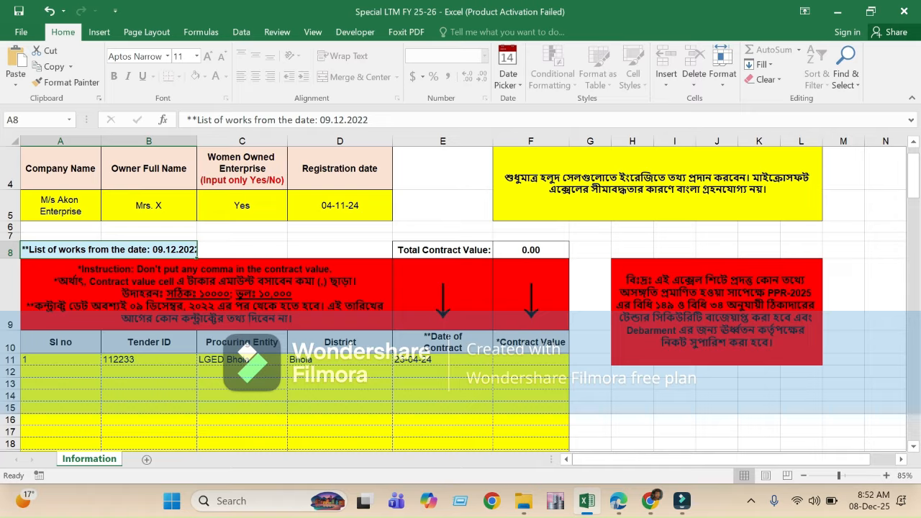
Check the comma instruction in A9 and enter 456342 as the first work's Contract Value in F11.
left_click(531, 359)
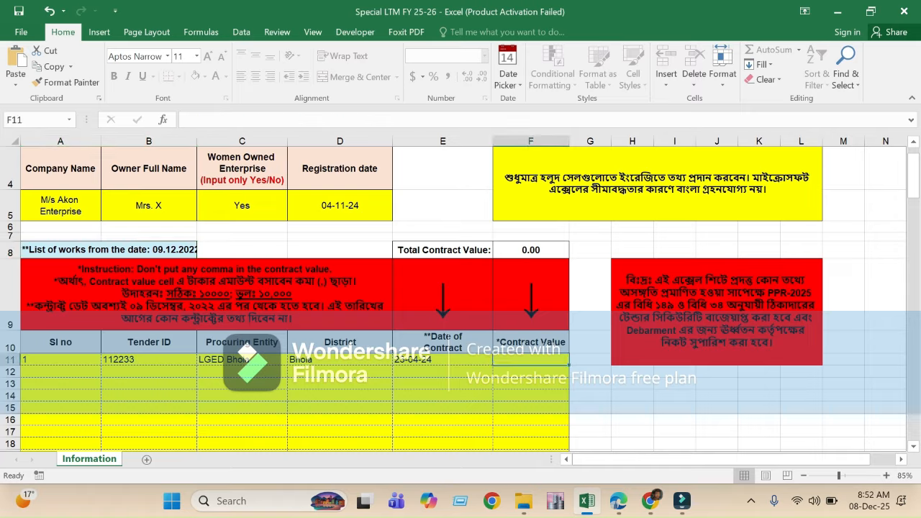
left_click(207, 294)
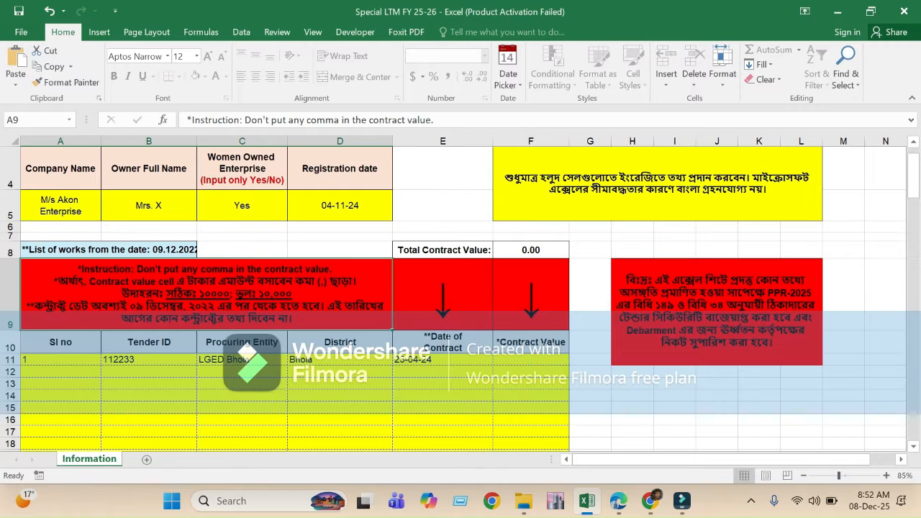
left_click(531, 358)
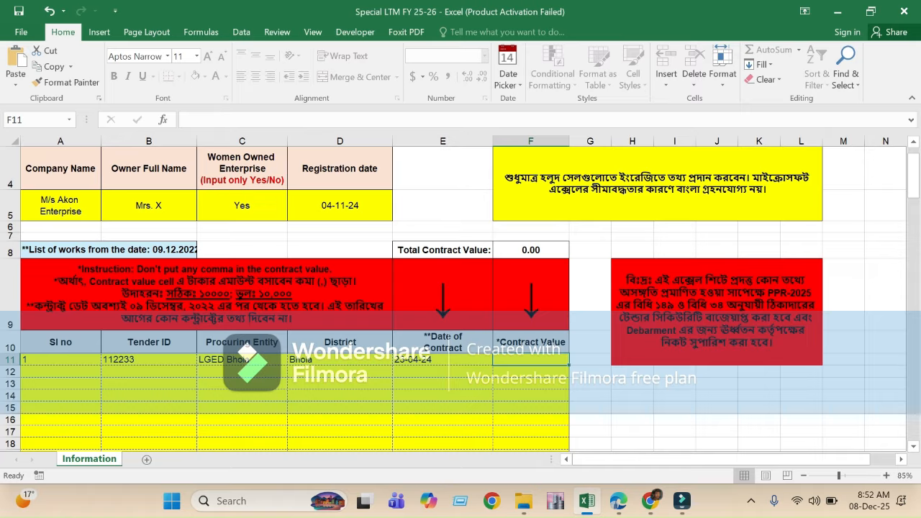
type("456")
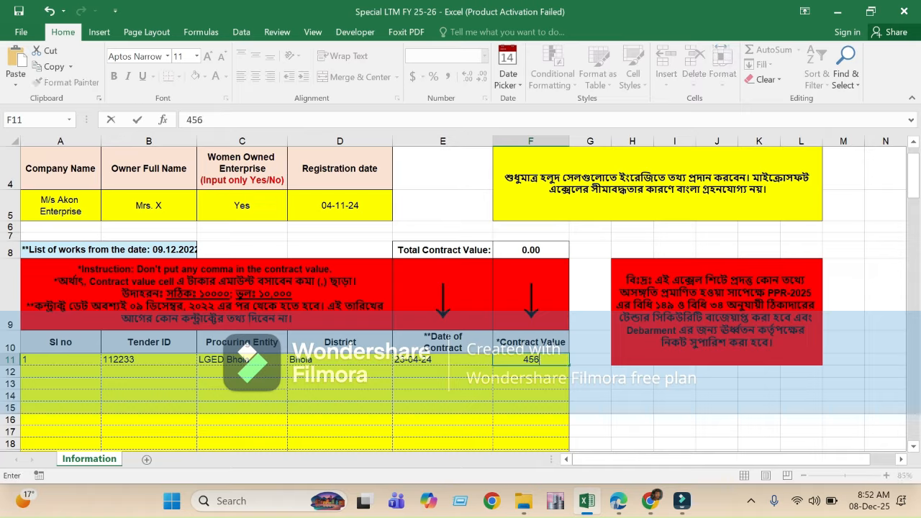
type("342")
key("Return")
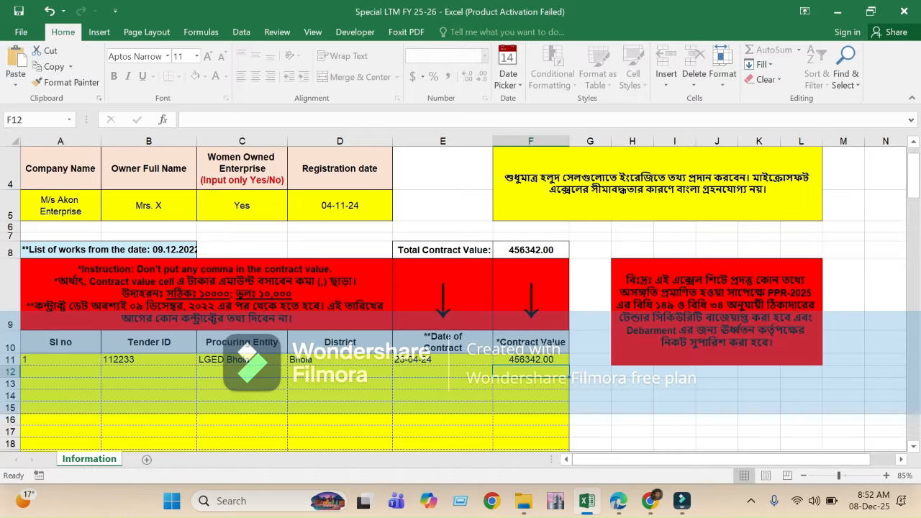
Rewrite the contract value in F11 with comma separators as 4,56,342 to demonstrate the wrong format.
key("Up")
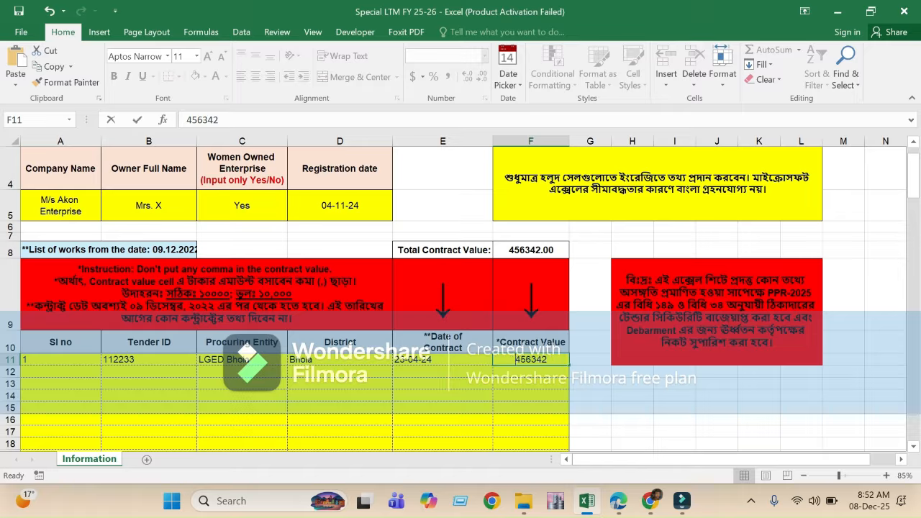
key("F2")
key("Left")
key("Left")
key("Left")
key("Left")
type(",")
key("BackSpace")
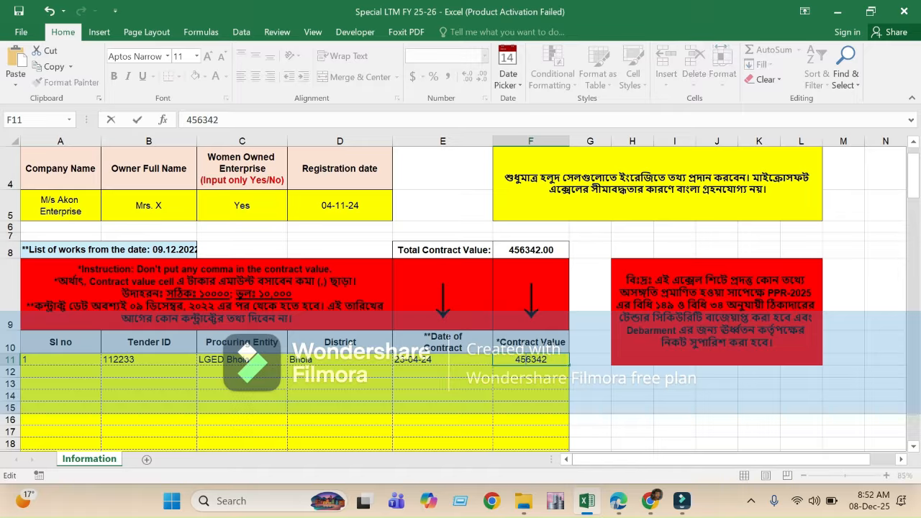
key("Right")
type(",56,")
key("Return")
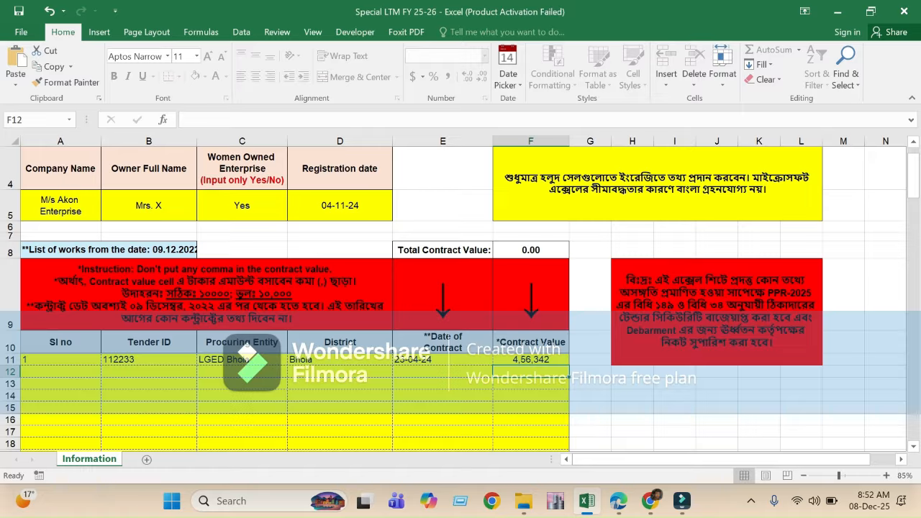
Remove both commas from the contract value in F11 so that it reads 456342.
key("Up")
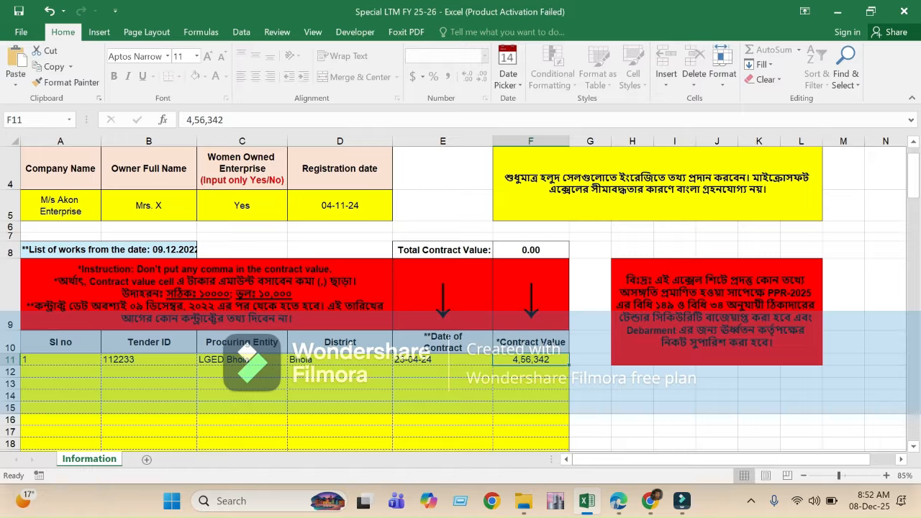
left_click(187, 119)
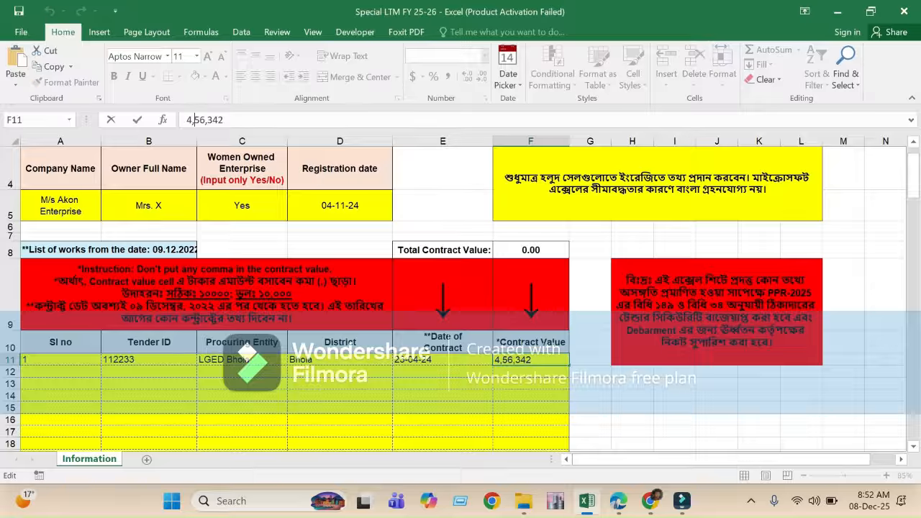
key("Delete")
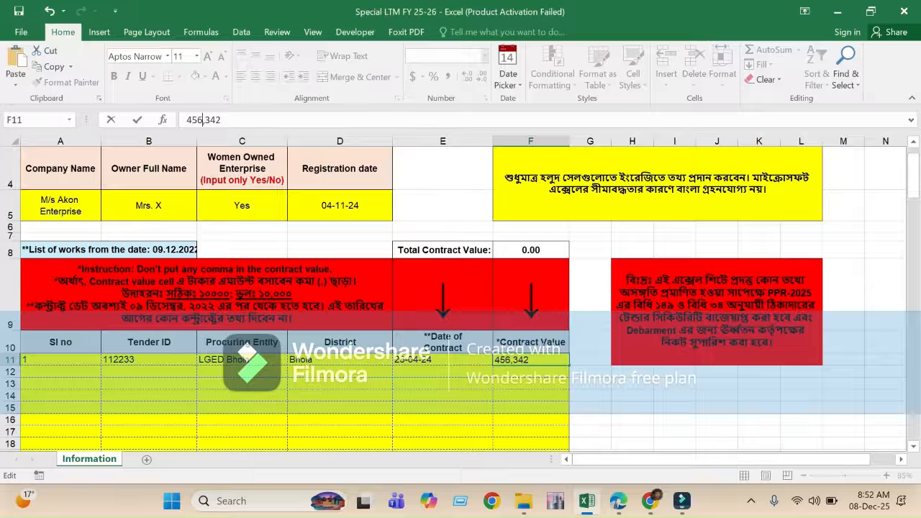
key("Delete")
key("Return")
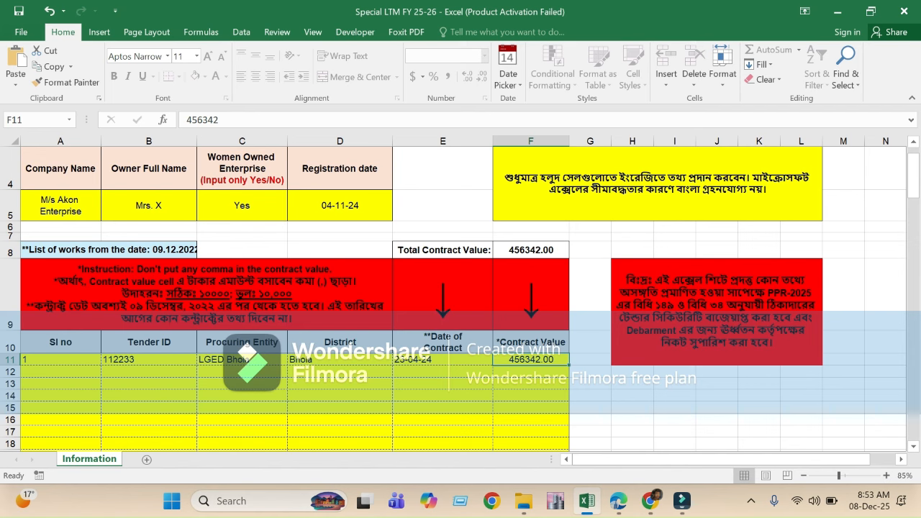
Review the contract date in E11 and the PPR-2025 warning note in H9, then select the next Sl no cell, A12.
left_click(442, 359)
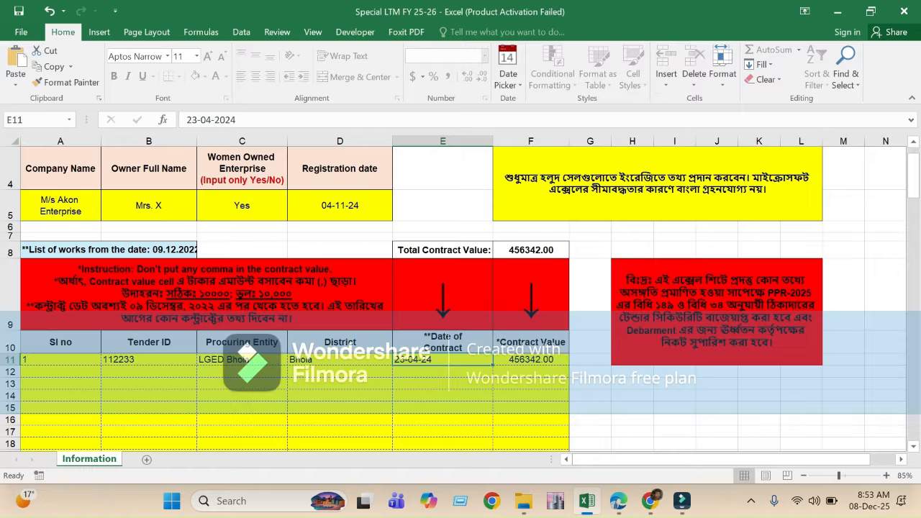
left_click(716, 312)
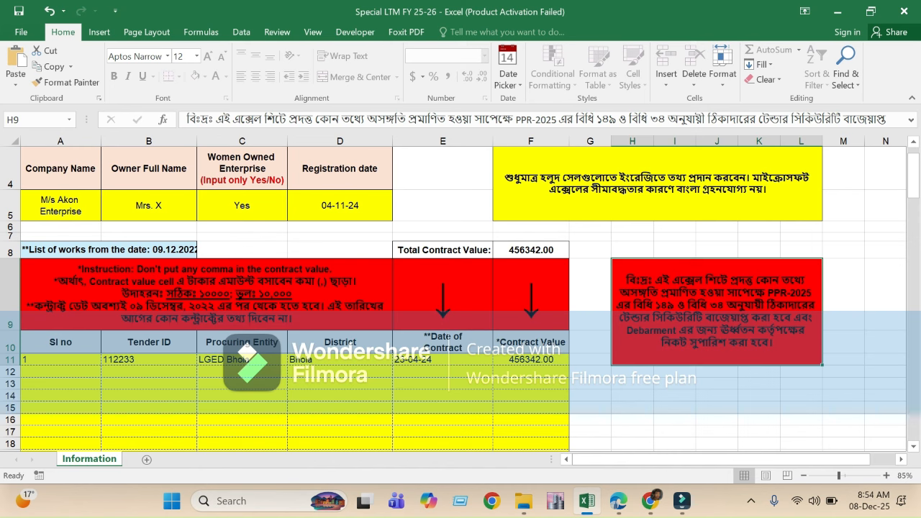
left_click(61, 372)
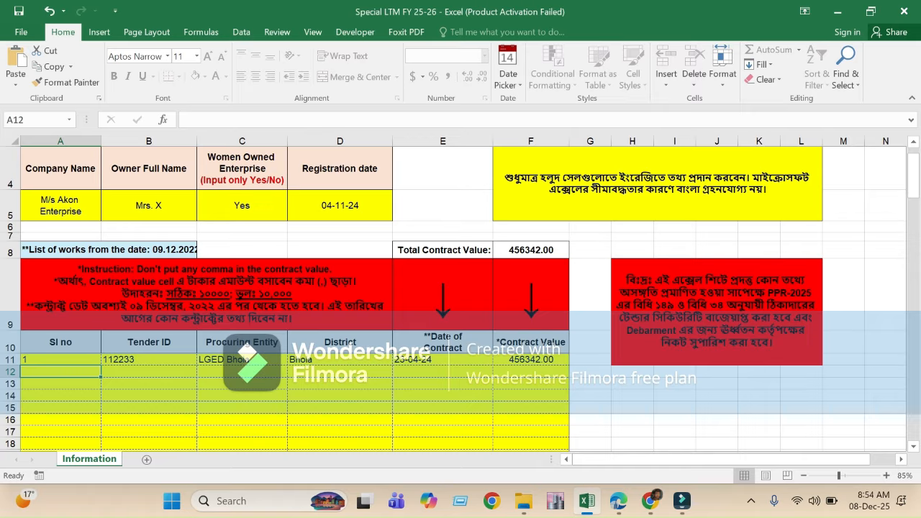
Enter 2 as the Sl no in A12 and 234543 as the Tender ID in B12 for the second work.
type("2")
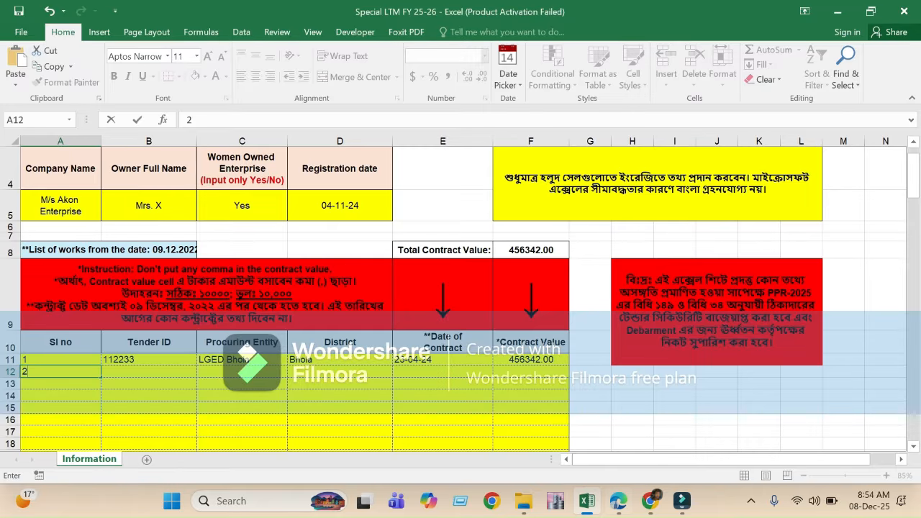
left_click(650, 501)
left_click(692, 15)
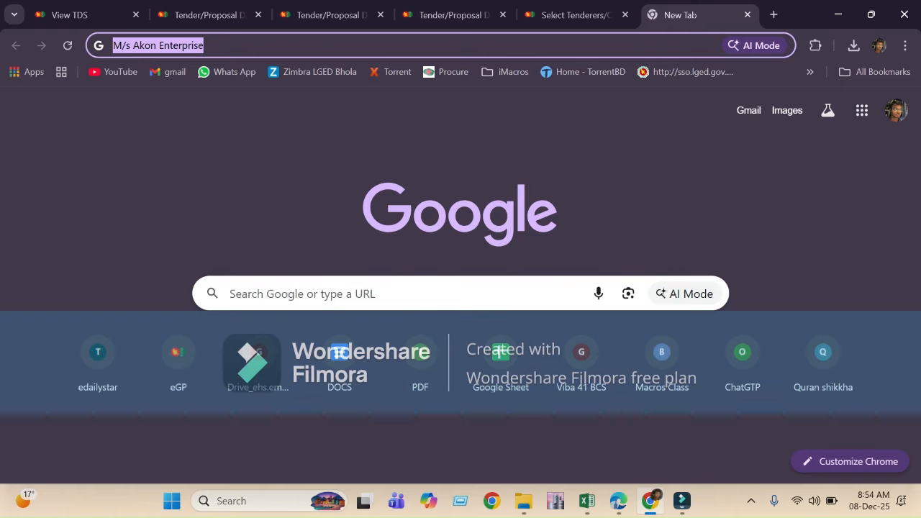
left_click(587, 500)
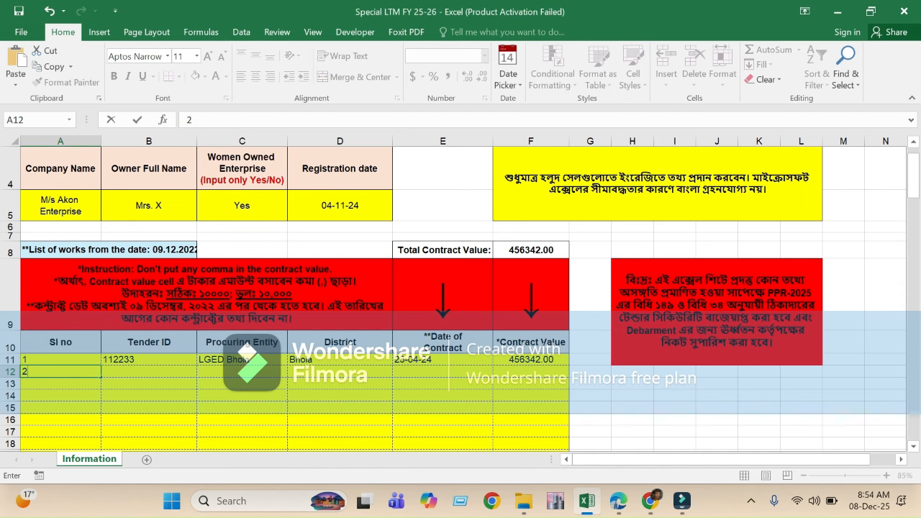
key("Tab")
type("234543")
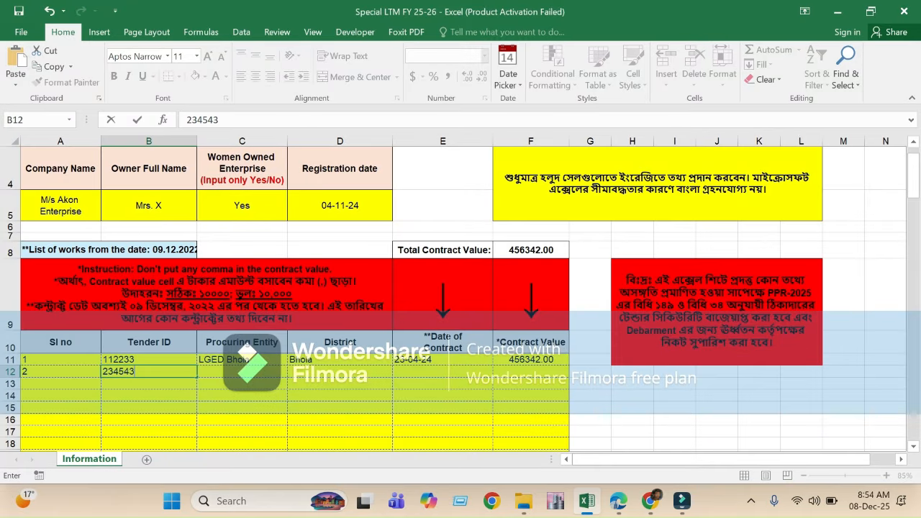
Enter LGED Bhola as the second work's Procuring Entity in C12 and Bhola as its District in D12.
left_click(242, 383)
key("Up")
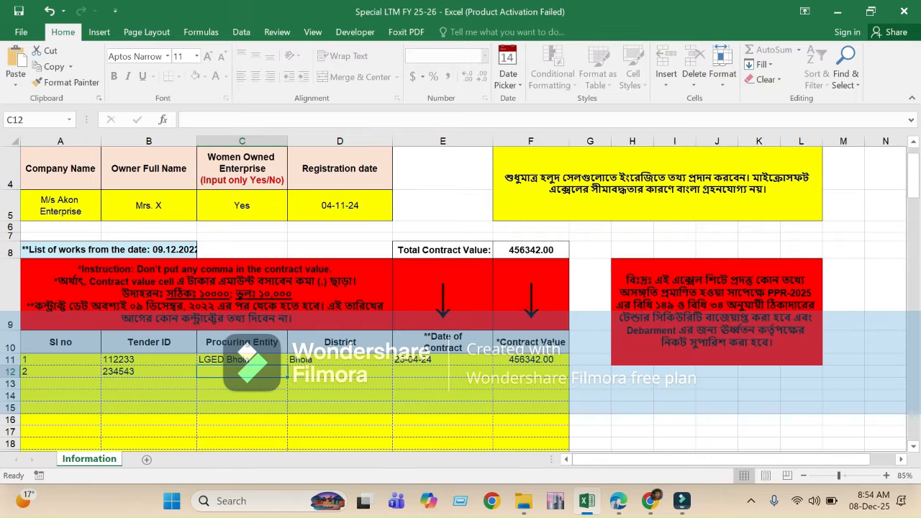
type("LGED Bhola")
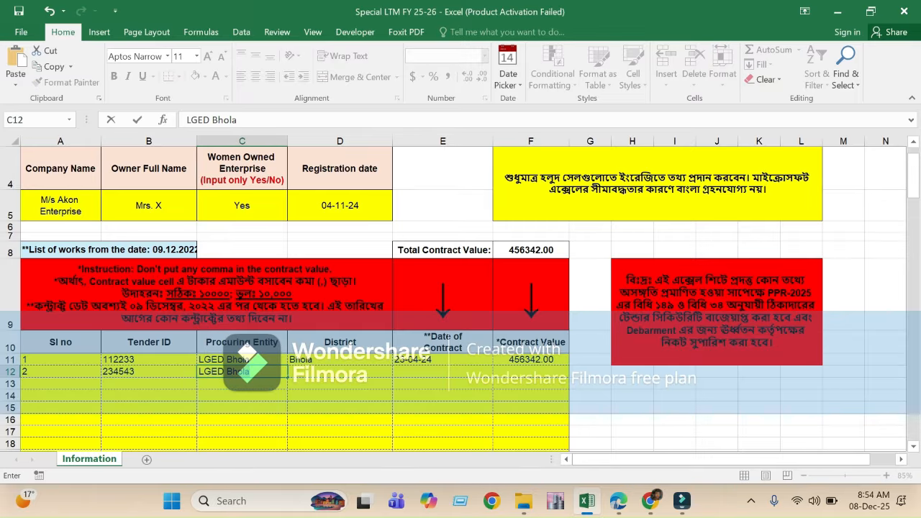
key("Tab")
type("Bhola")
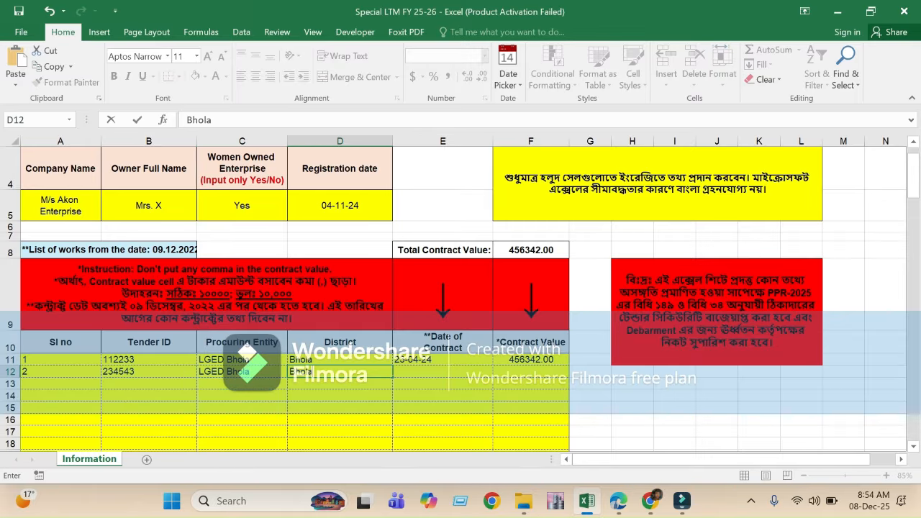
Enter 23-06-25 as the second work's Date of Contract in E12.
key("Tab")
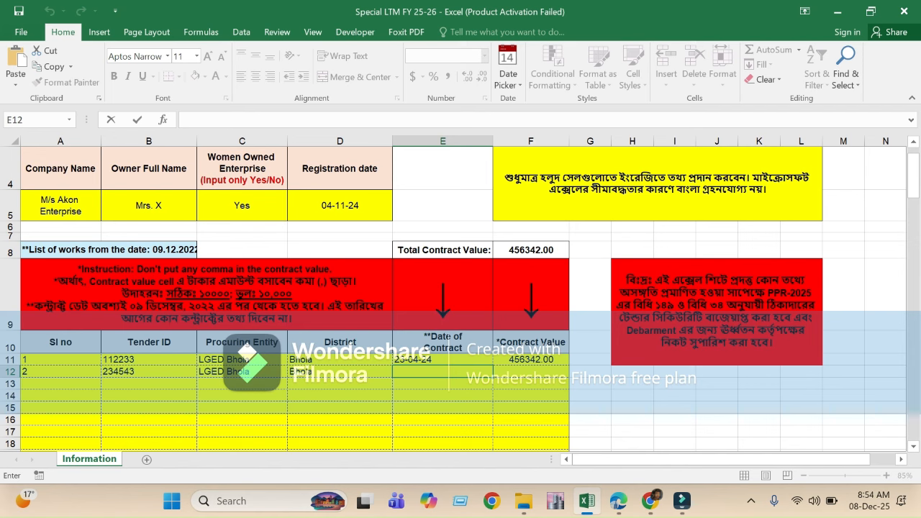
type("7")
key("BackSpace")
type("23-06-25")
key("Return")
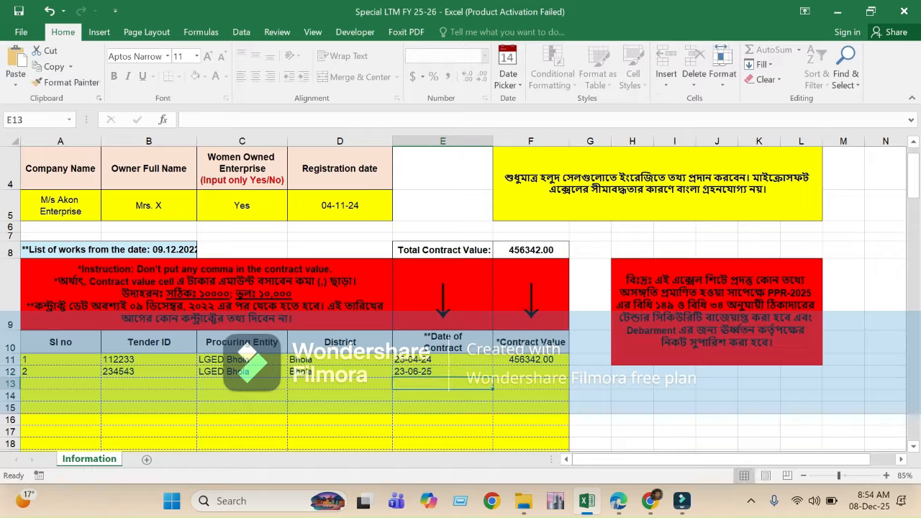
Enter 1000000 without commas as the second work's Contract Value in F12.
left_click(531, 371)
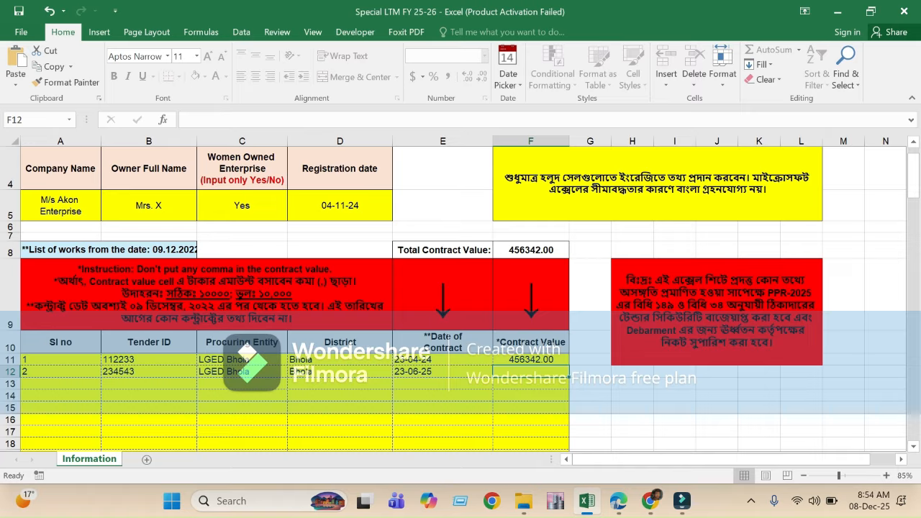
type("1")
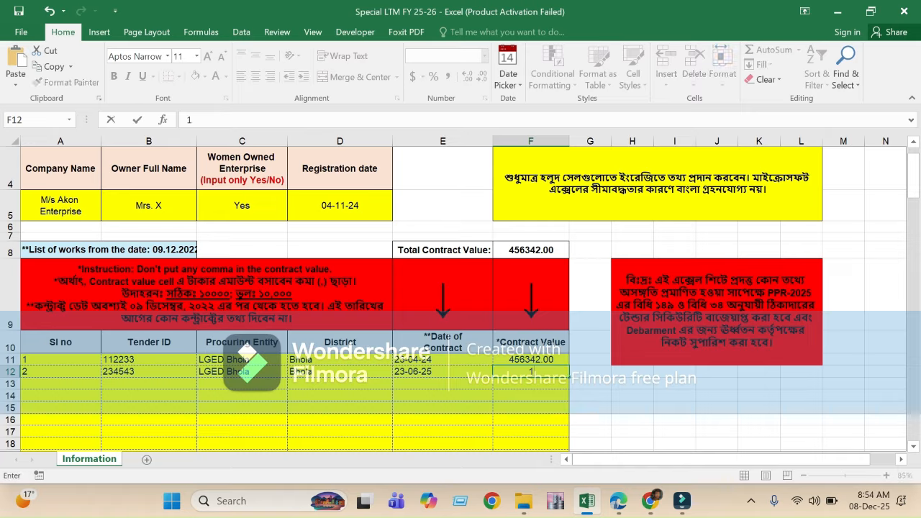
type("000000")
key("Return")
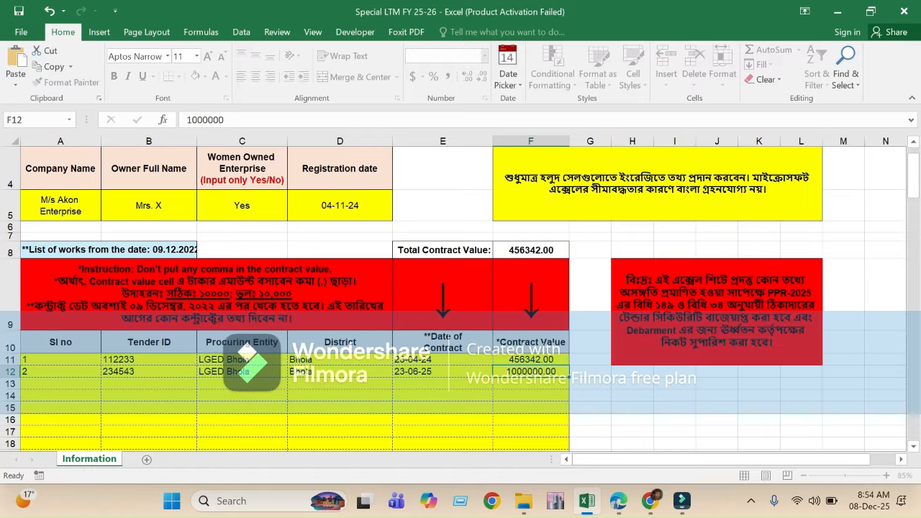
Add a zero to the Contract Value in F12 so that it reads 10000000.
left_click(531, 371)
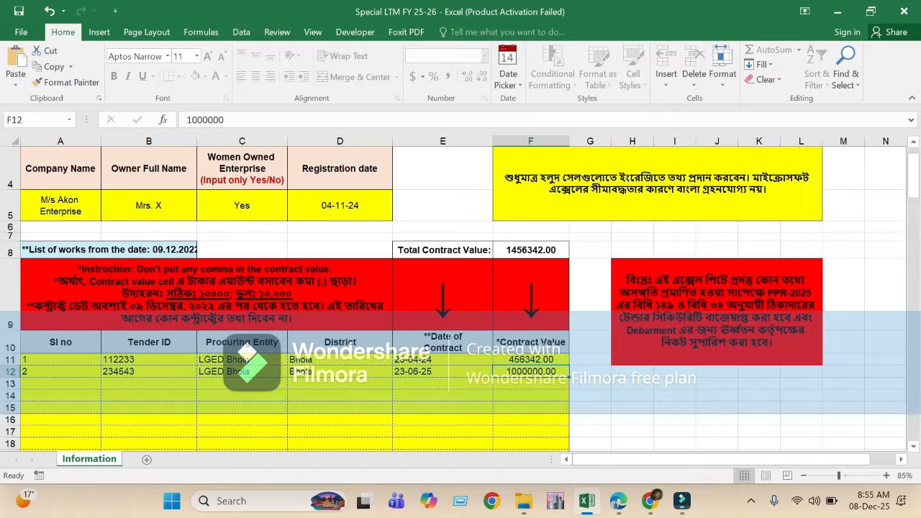
key("F2")
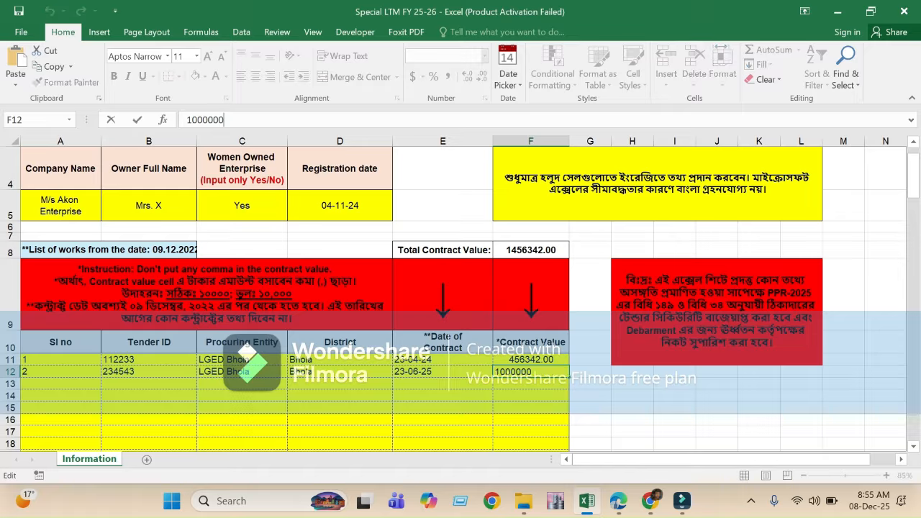
type("0")
key("Return")
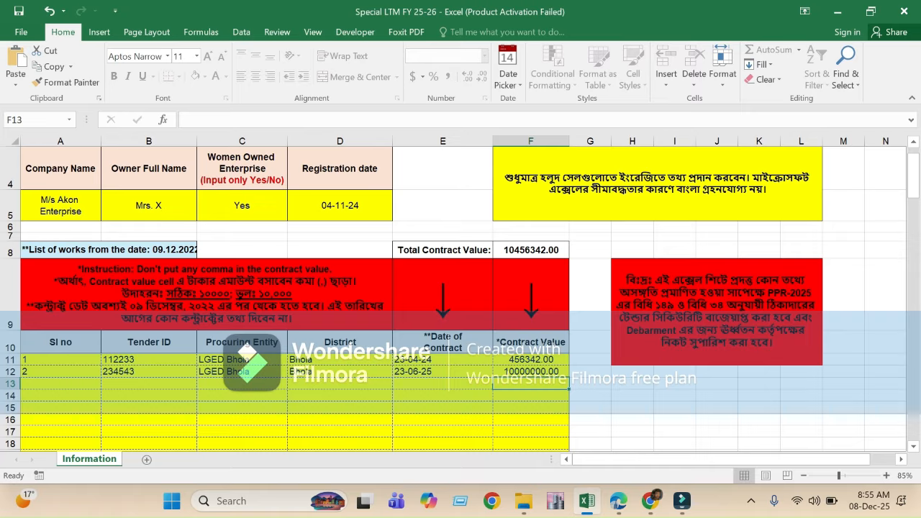
key("Up")
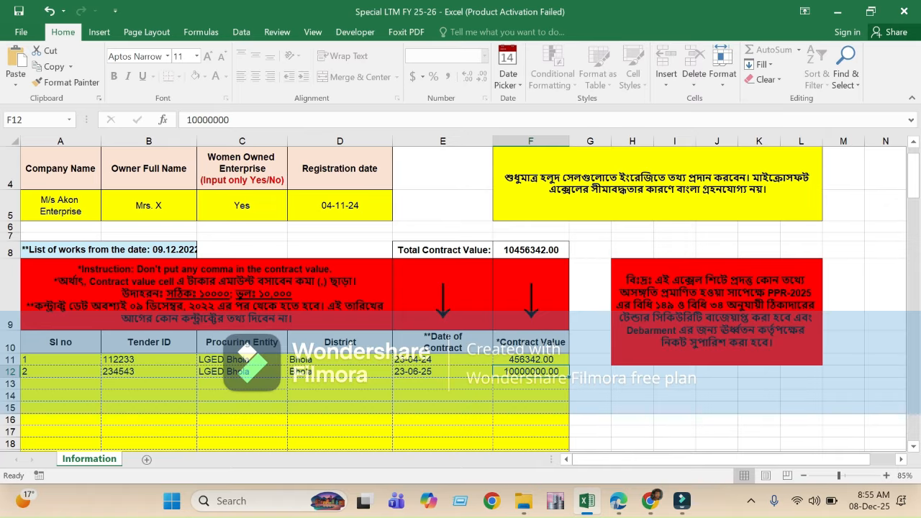
Change the owner's title in the Owner Full Name cell B5 to "Mr.".
scroll(460, 295, "up", 1)
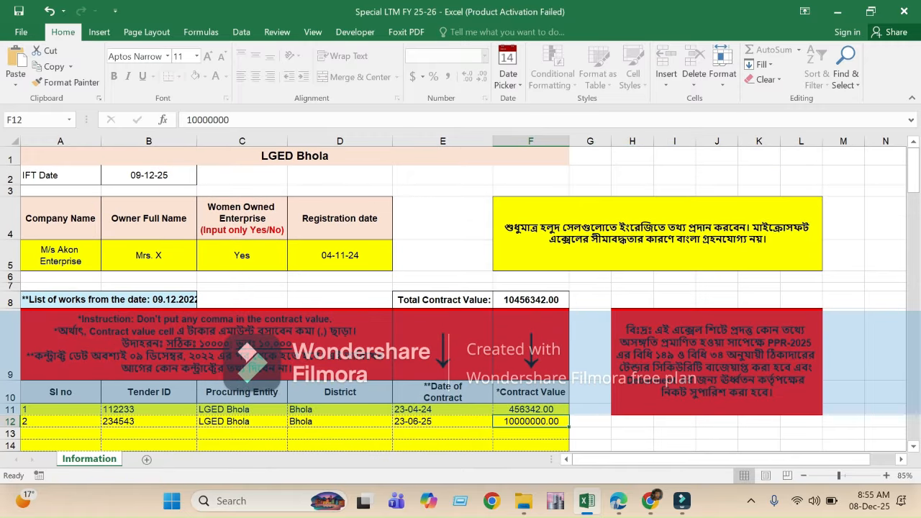
left_click(149, 255)
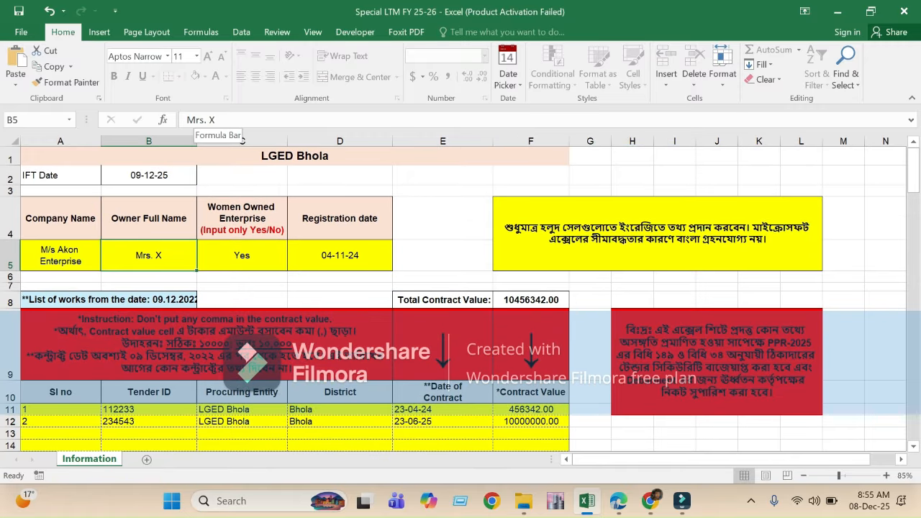
left_click(200, 119)
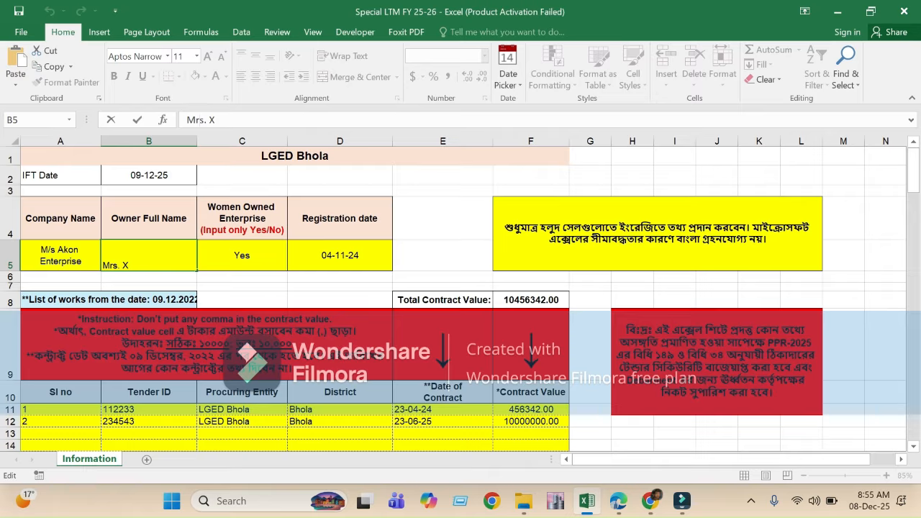
key("BackSpace")
key("Return")
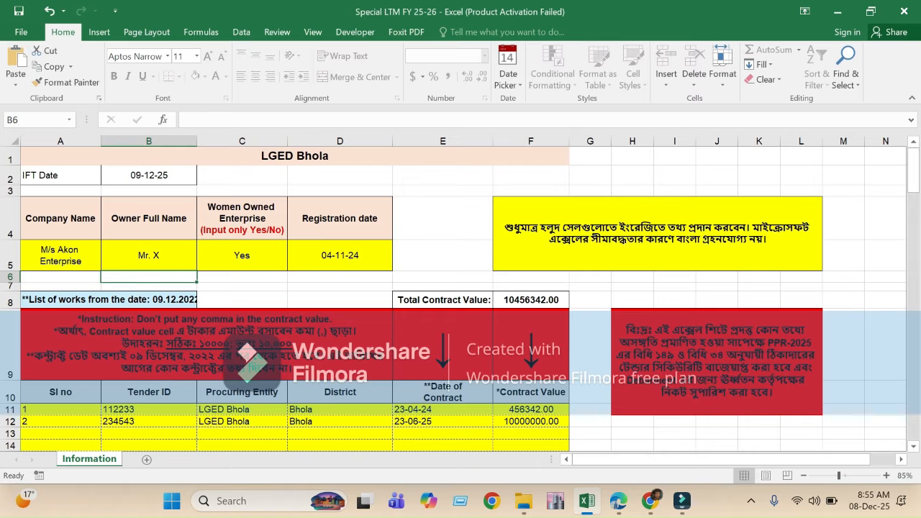
left_click(241, 255)
left_click(294, 264)
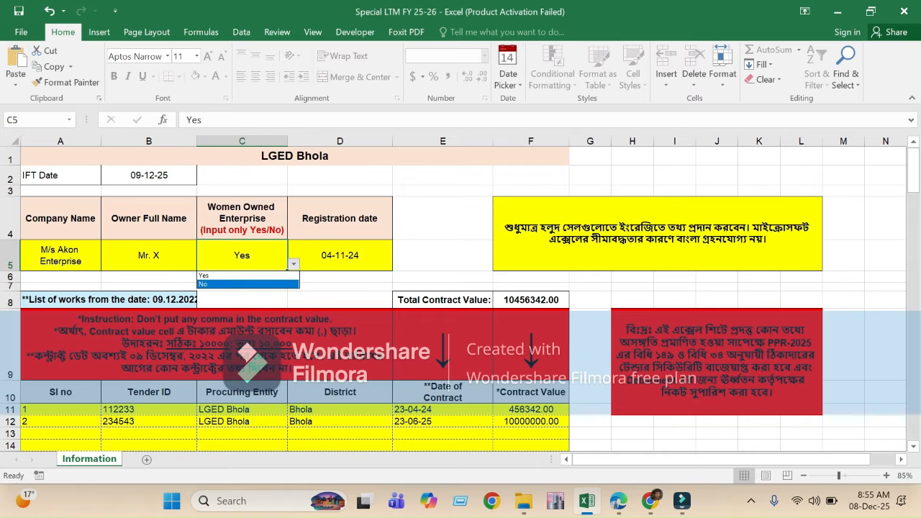
key("Escape")
Change the year of the Registration date in D5 so that the date reads 04-11-2019.
left_click(339, 255)
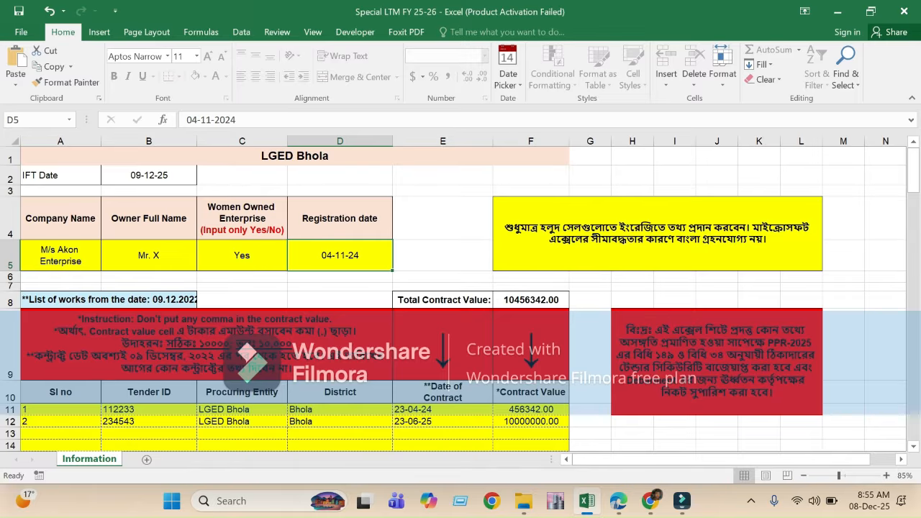
key("F2")
key("BackSpace")
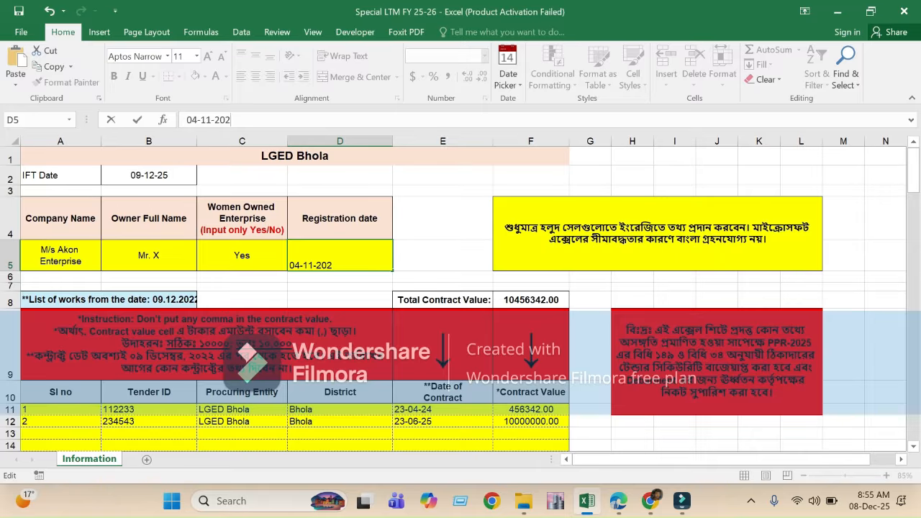
key("BackSpace")
type("19")
key("Return")
left_click(339, 255)
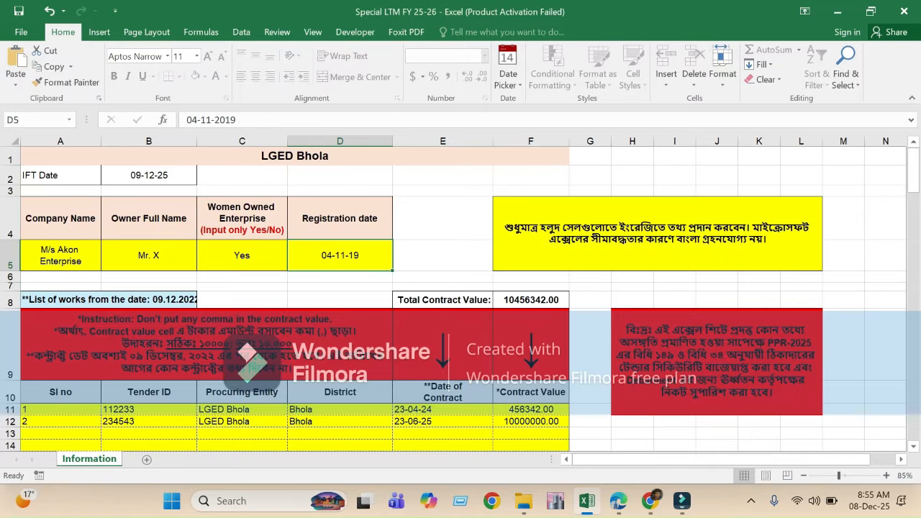
Switch to the View TDS page in Chrome, highlight the Women-owned Enterprise category, and return to the Excel form.
left_click(651, 501)
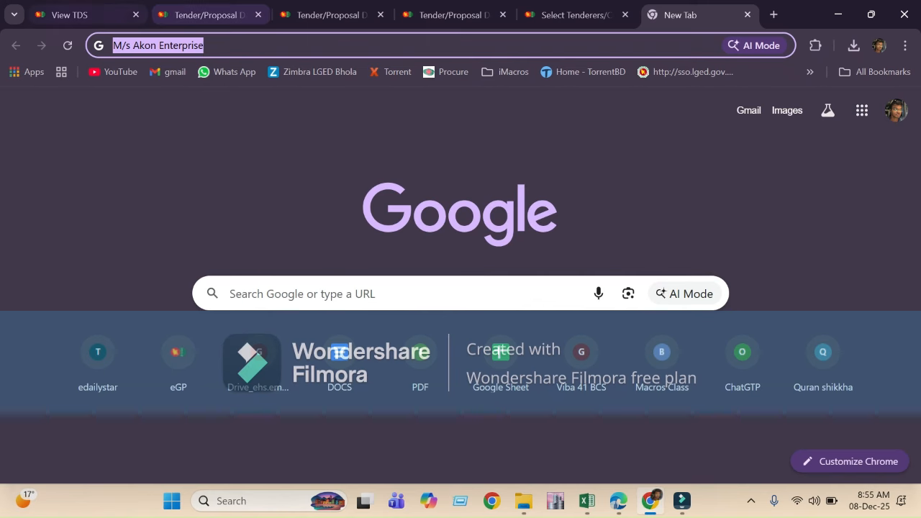
left_click(70, 15)
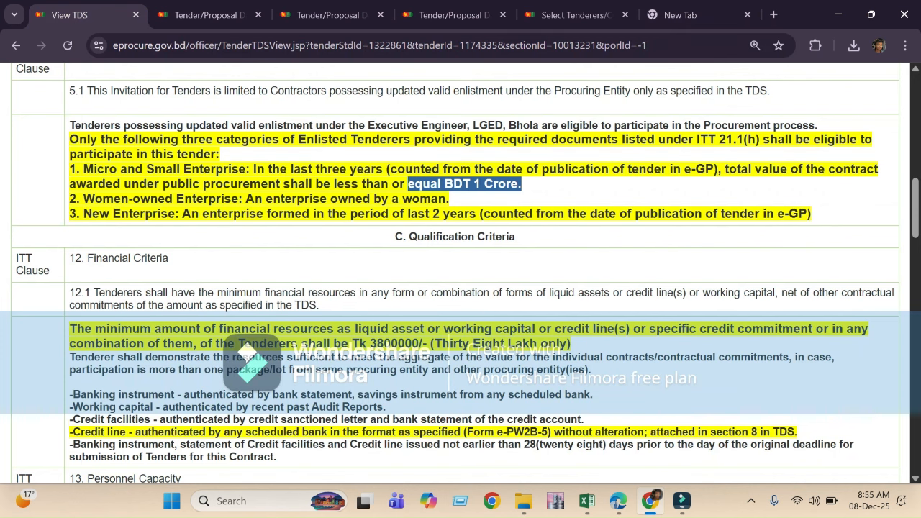
left_click_drag(94, 199, 239, 198)
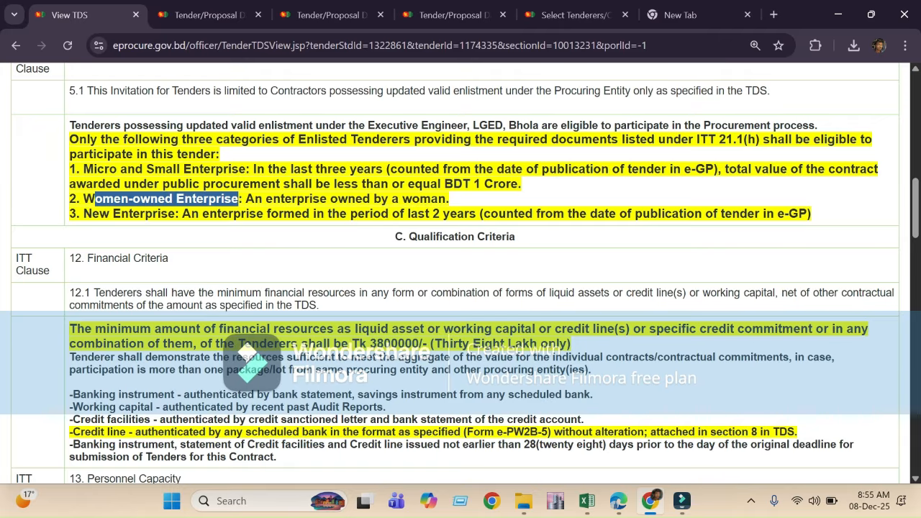
left_click(586, 500)
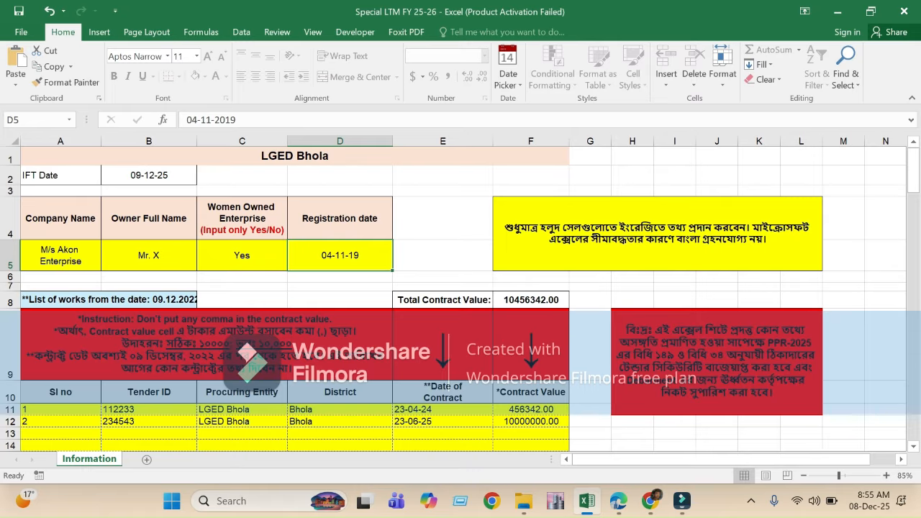
Highlight the New Enterprise and Micro and Small Enterprise categories on the TDS page in Chrome, and return to the Excel form.
mouse_move(650, 501)
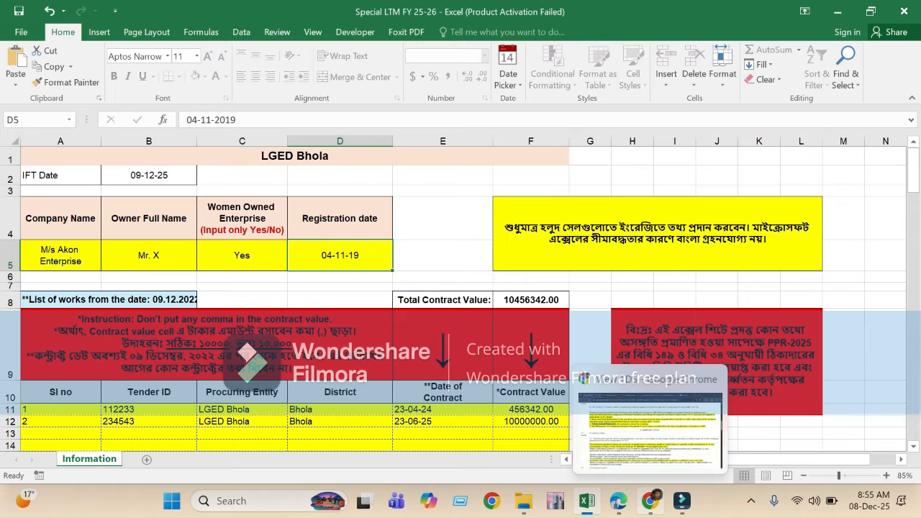
left_click(650, 431)
left_click_drag(99, 213, 169, 213)
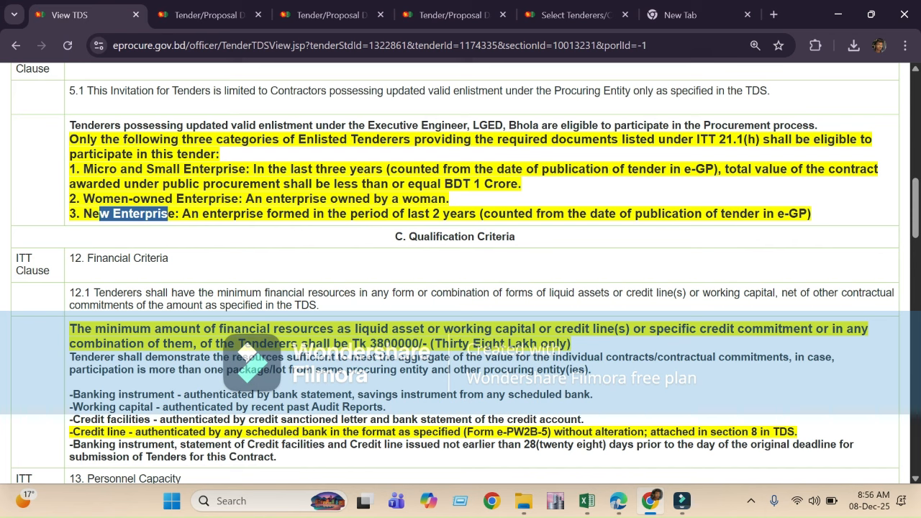
left_click_drag(84, 169, 246, 169)
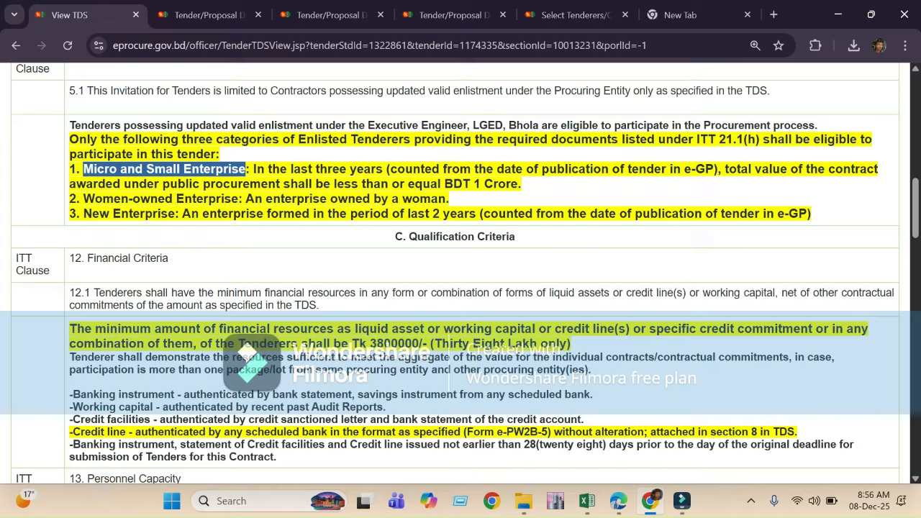
left_click(586, 501)
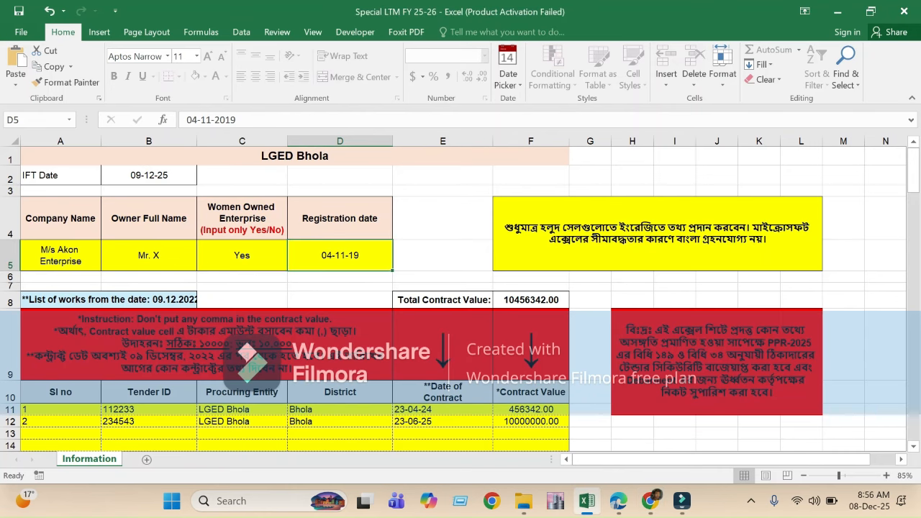
Review the comma and contract date instruction in A9 and the first work's Date of Contract in E11.
scroll(460, 298, "down", 2)
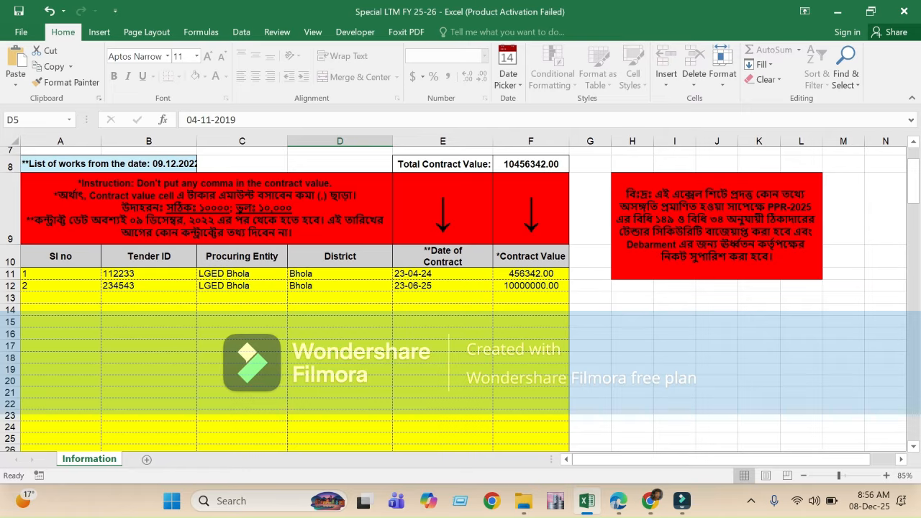
scroll(460, 299, "up", 1)
left_click(206, 294)
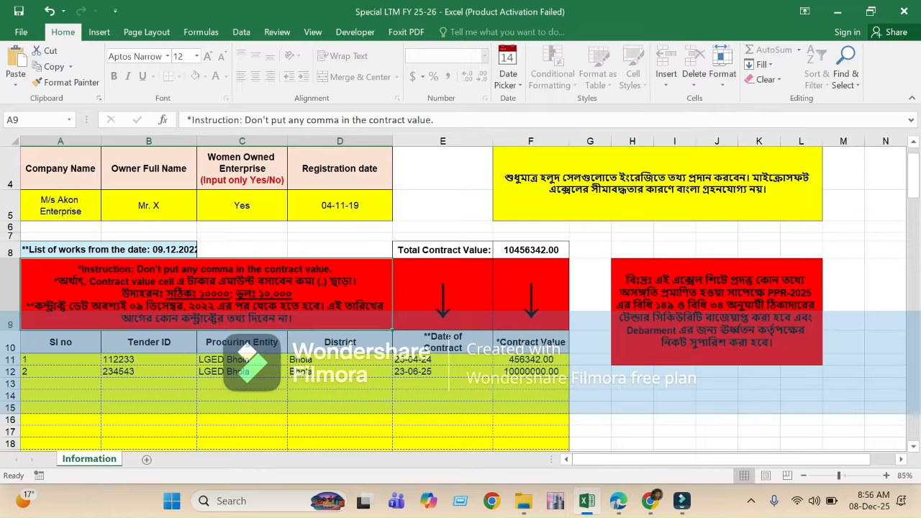
left_click(442, 359)
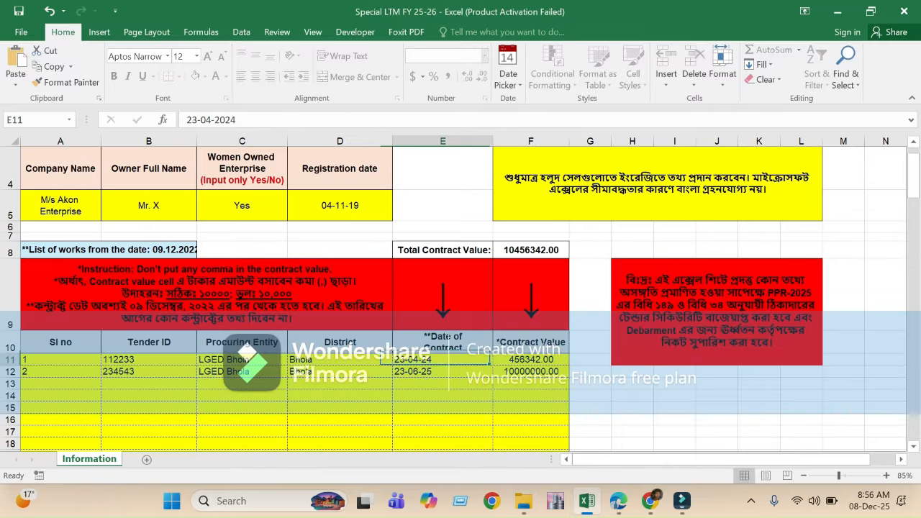
Change the District of the first work in D11 to Kurigram.
left_click_drag(340, 359, 339, 371)
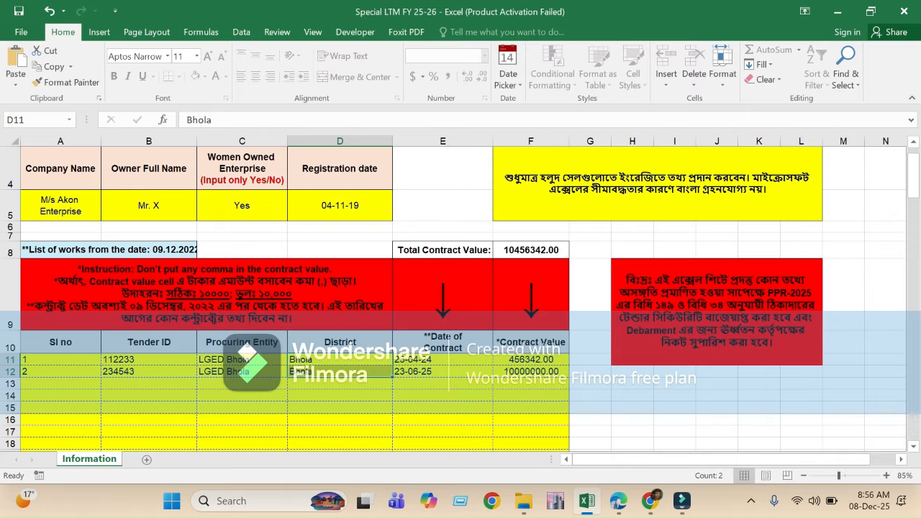
left_click(339, 371)
left_click(340, 359)
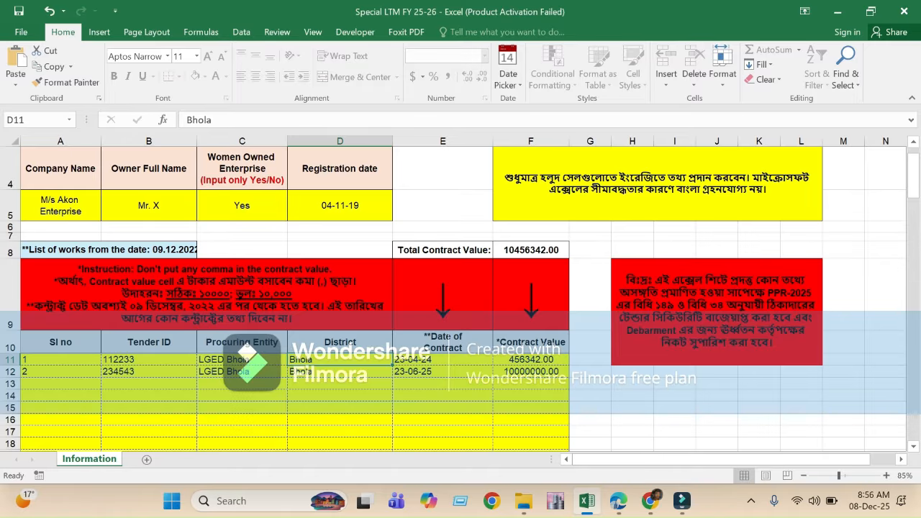
type("Kurig")
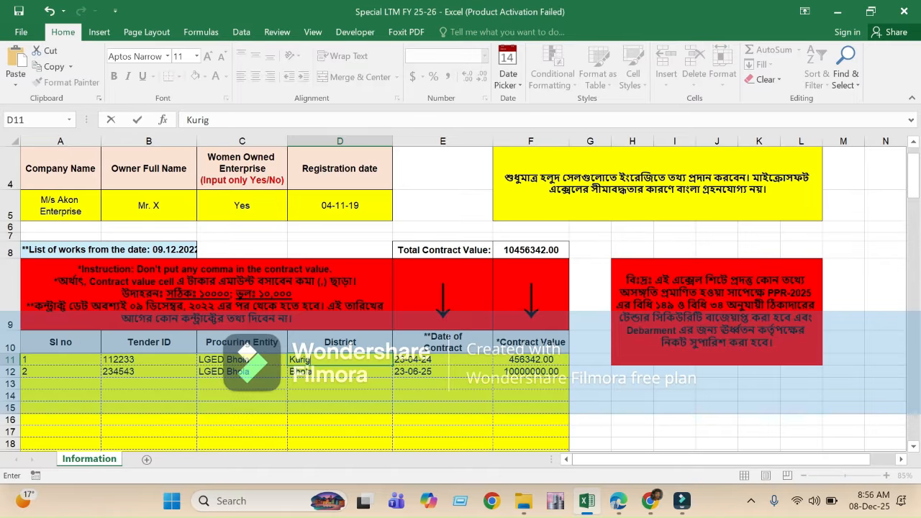
type("ram")
key("Return")
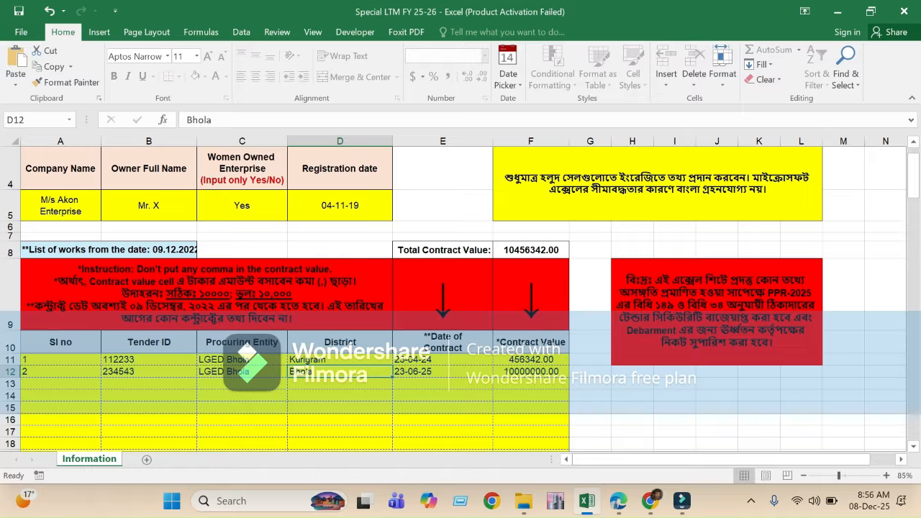
Clear all entries of the second work in row 12, from its serial number to its contract value.
left_click(531, 372)
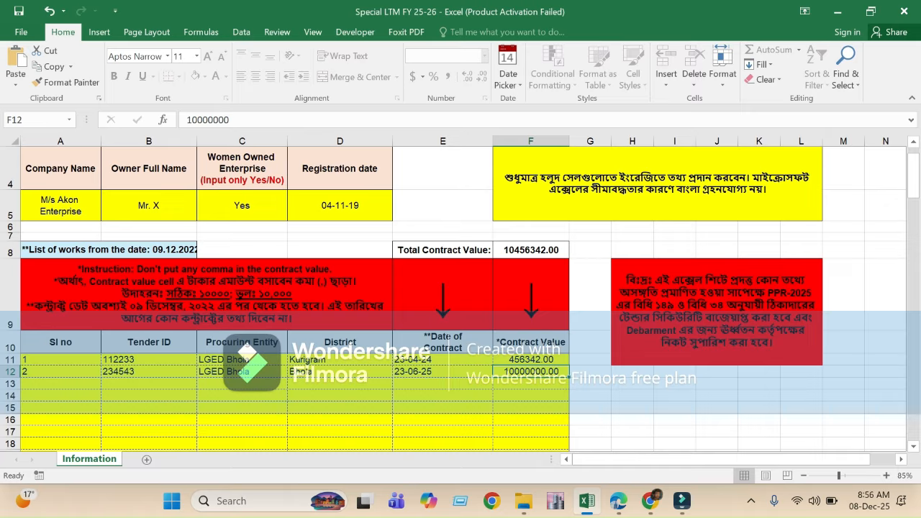
left_click(442, 372)
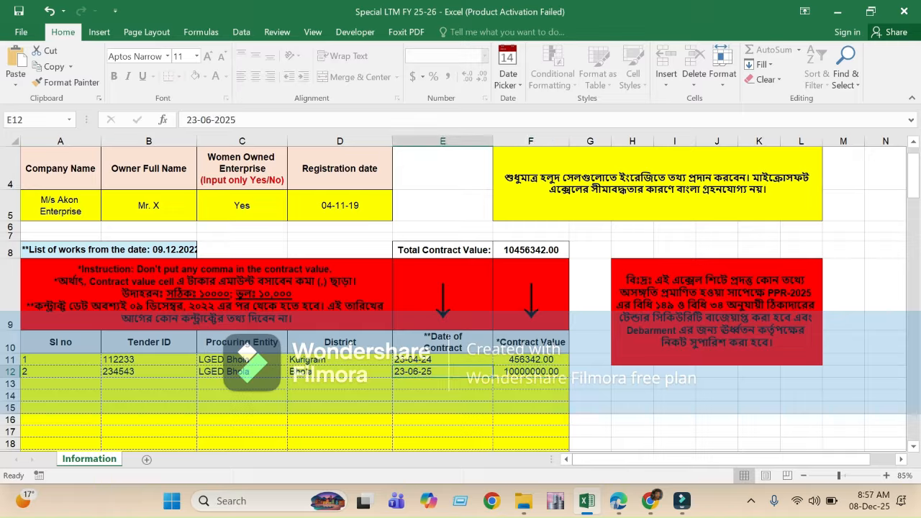
left_click(531, 372)
left_click_drag(60, 372, 531, 371)
key("BackSpace")
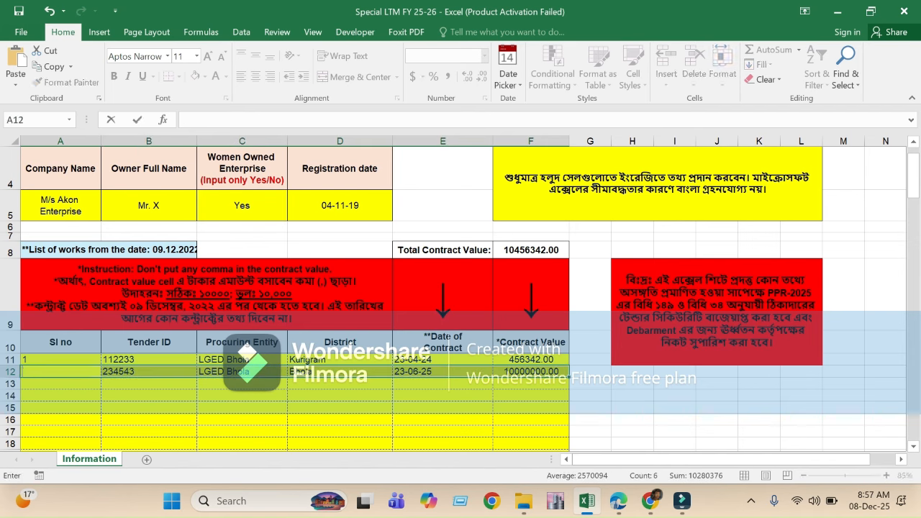
left_click(531, 371)
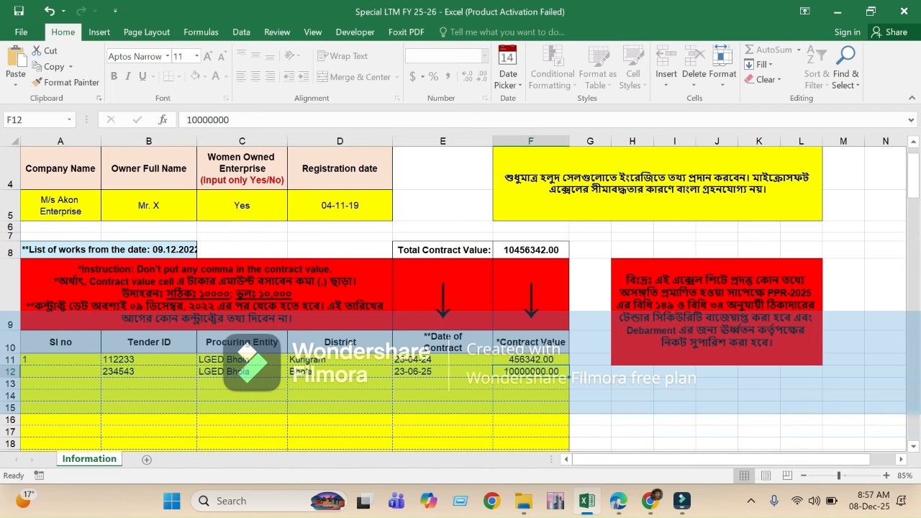
key("Delete")
key("Left")
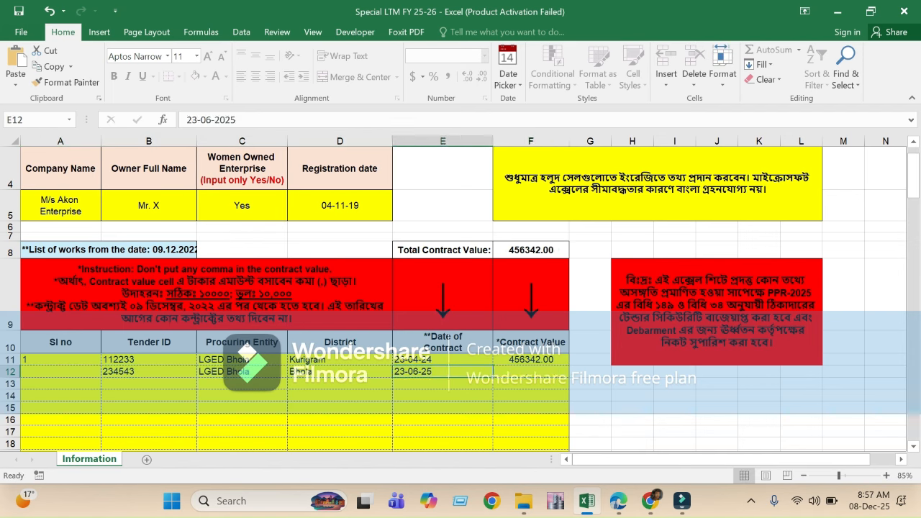
key("Delete")
key("Left")
key("Delete")
key("Left")
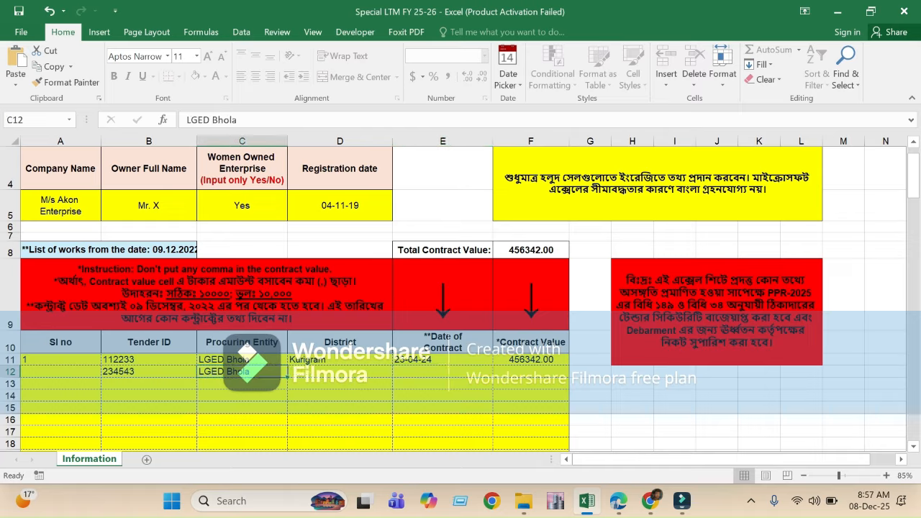
key("Delete")
key("Left")
key("Delete")
left_click(149, 407)
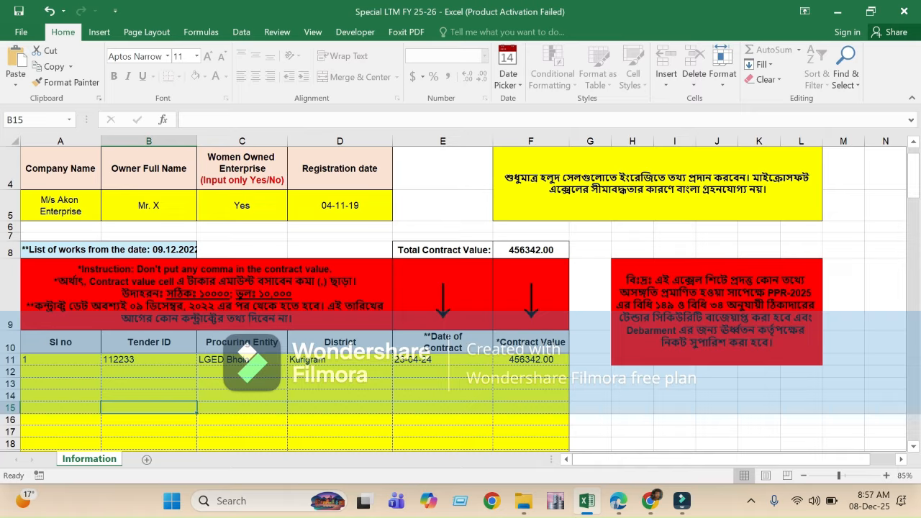
Switch to the e-GP eContracts page in Chrome and search for the company name from A5, M/s Akon Enterprise.
left_click(60, 206)
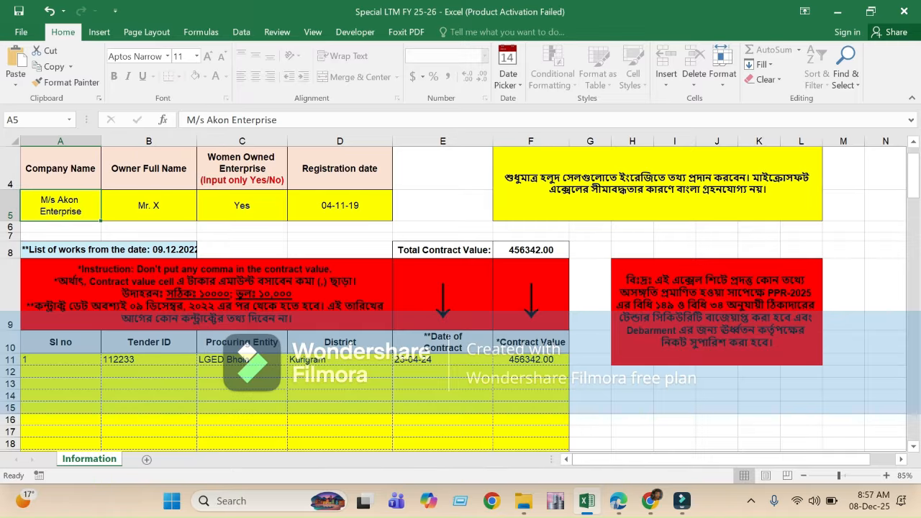
left_click(649, 501)
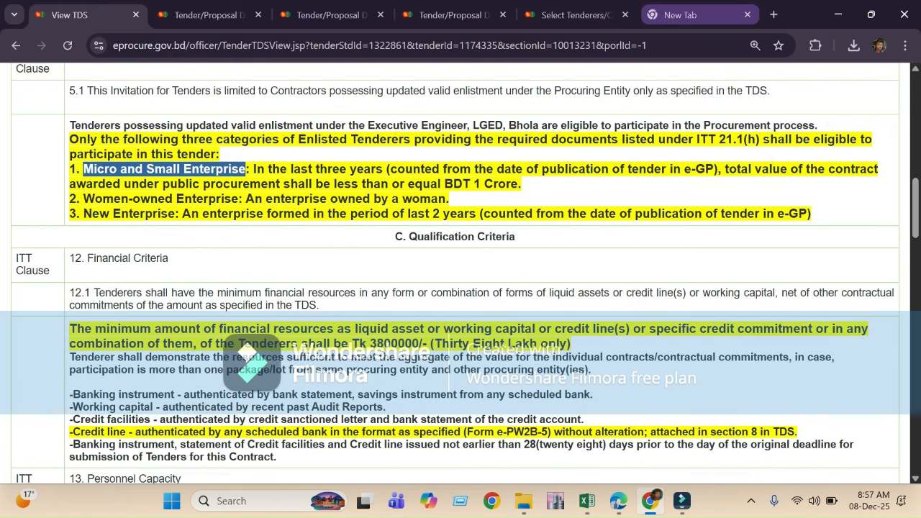
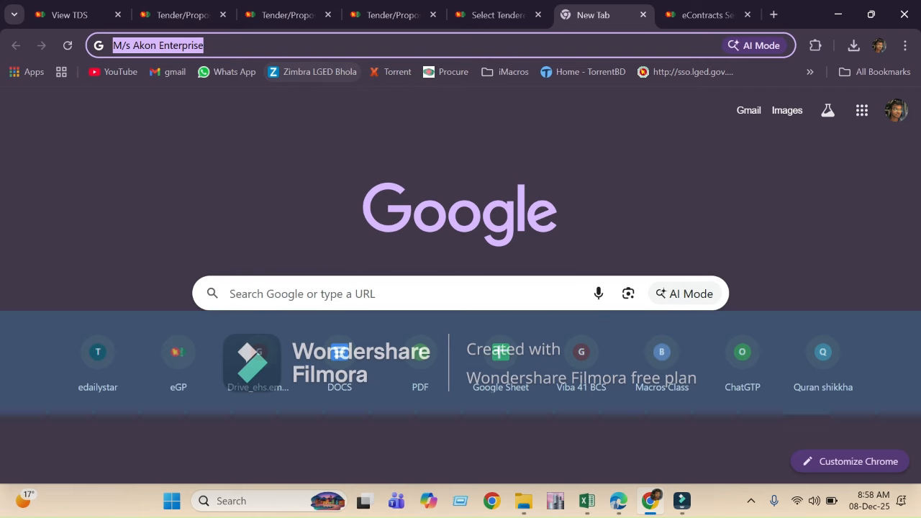
left_click(705, 14)
type("M/s Akon Enterprise")
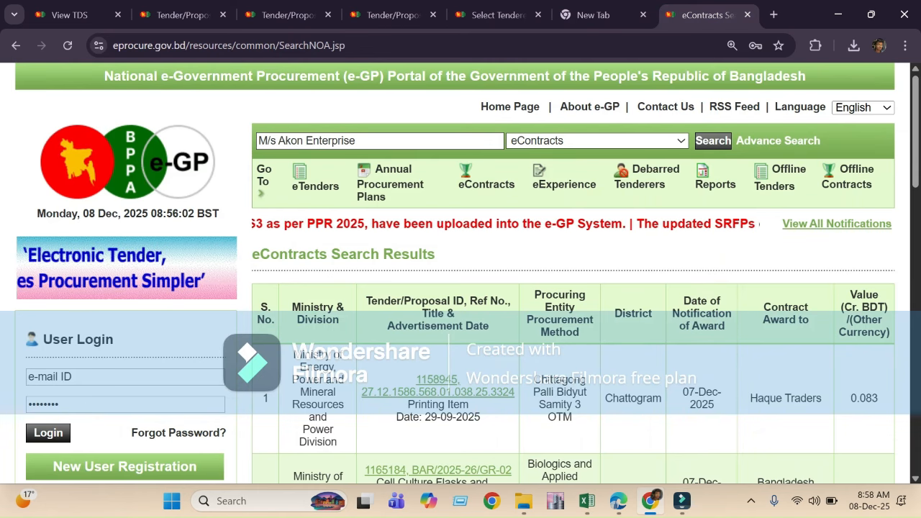
key("Return")
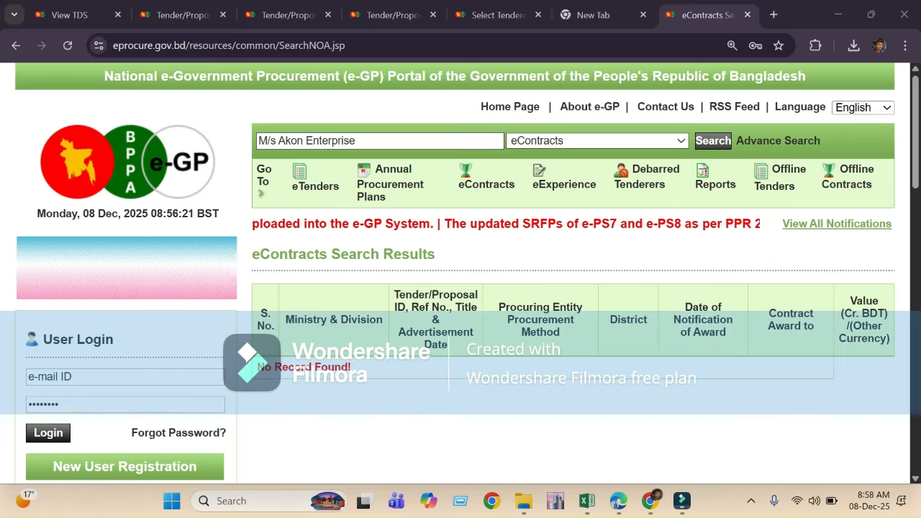
Open the Advanced Search for eContracts and enter M/s Akon Enterprise as the Contract Award to name.
left_click(777, 140)
scroll(460, 273, "down", 3)
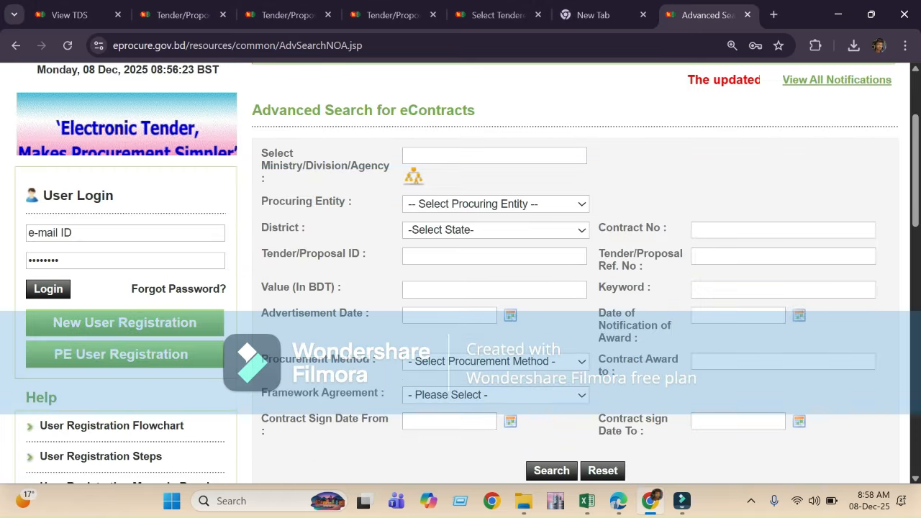
scroll(460, 273, "down", 1)
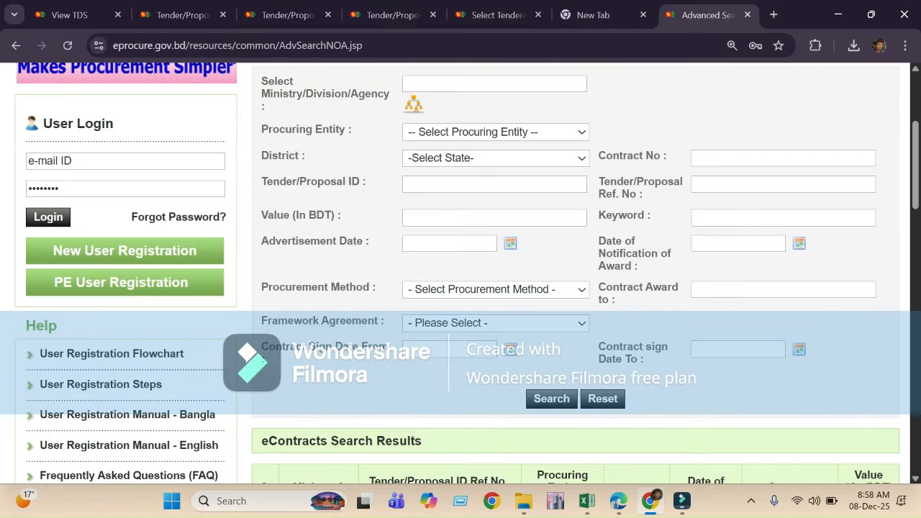
scroll(461, 274, "down", 1)
scroll(461, 273, "up", 1)
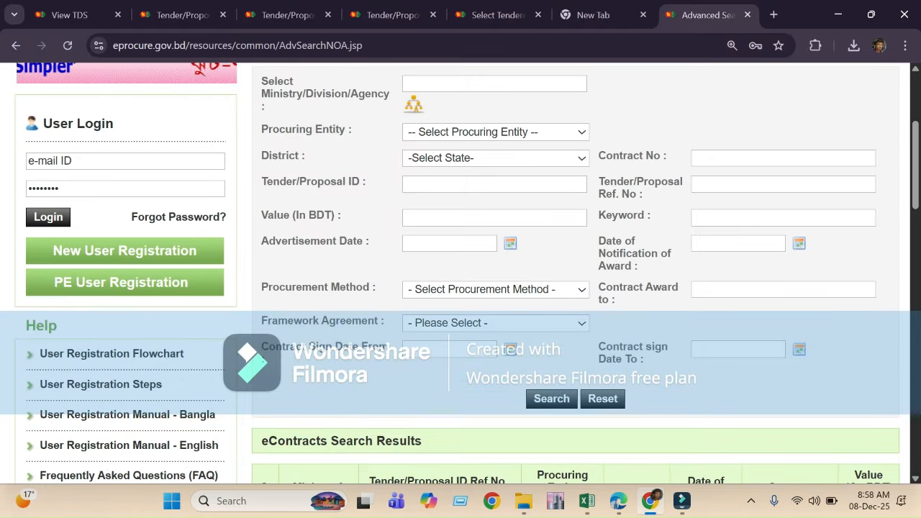
scroll(461, 274, "up", 1)
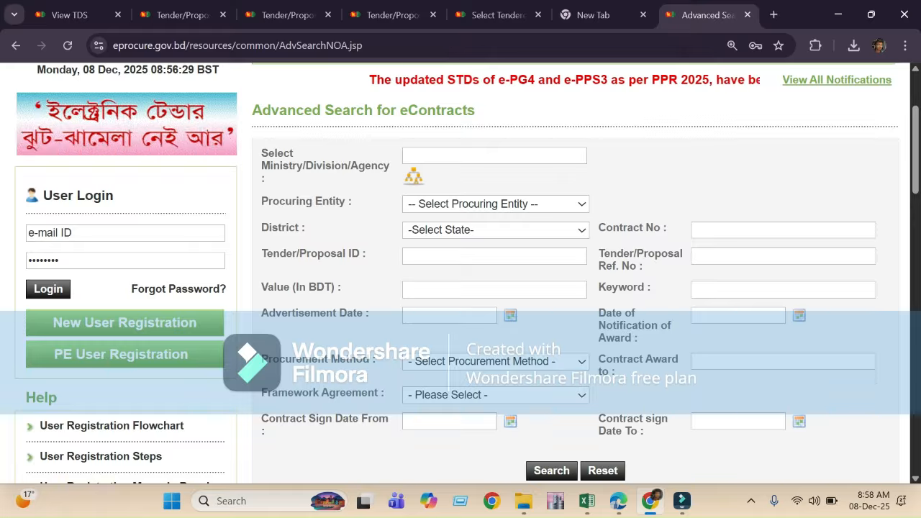
scroll(461, 274, "down", 1)
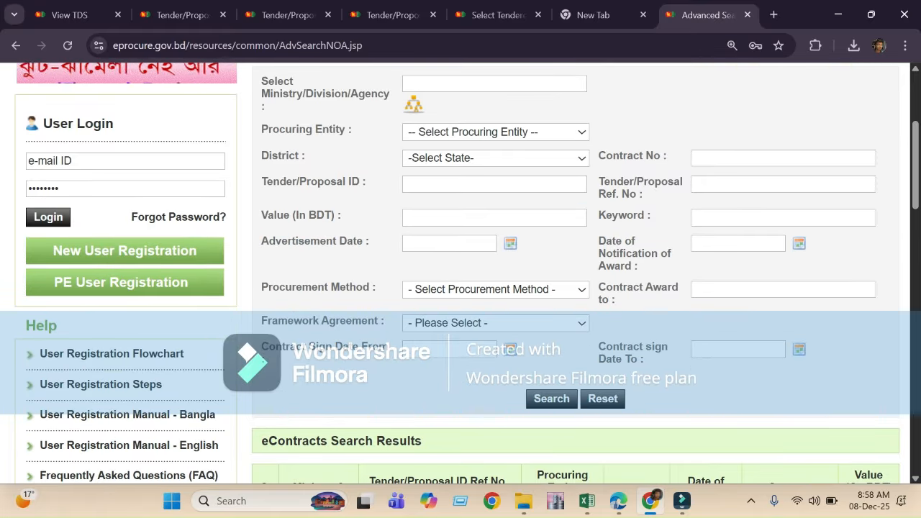
left_click(783, 289)
type("M/s Akon Enterprise")
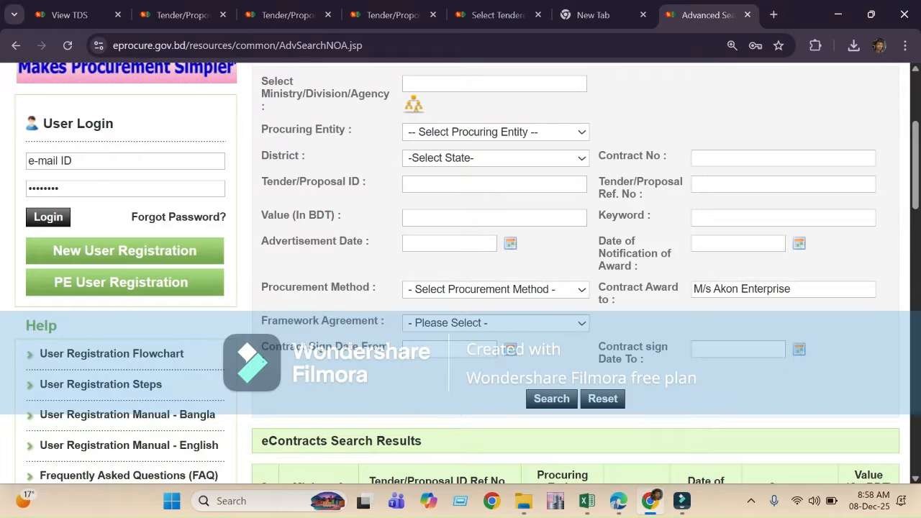
scroll(460, 273, "down", 3)
scroll(460, 274, "up", 1)
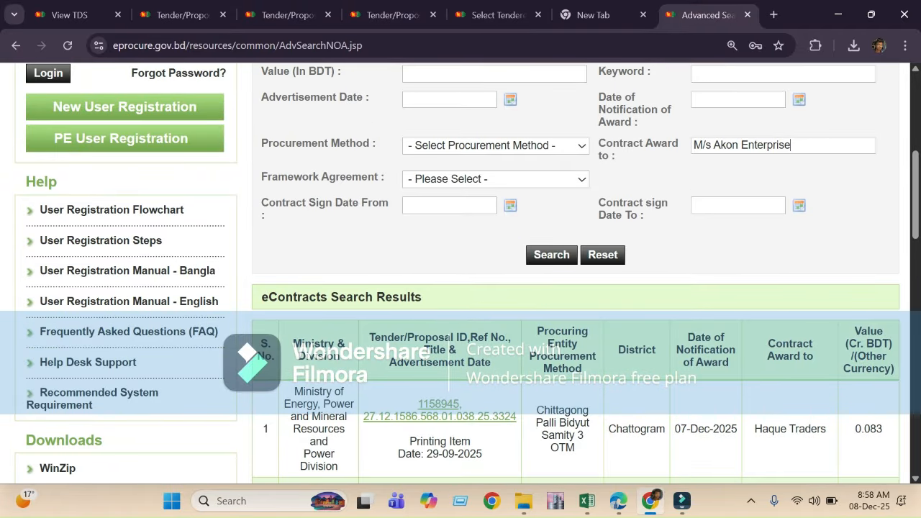
Switch to the Excel form, review the contract date instruction in A9, and return to the eContracts search in Chrome.
left_click(586, 501)
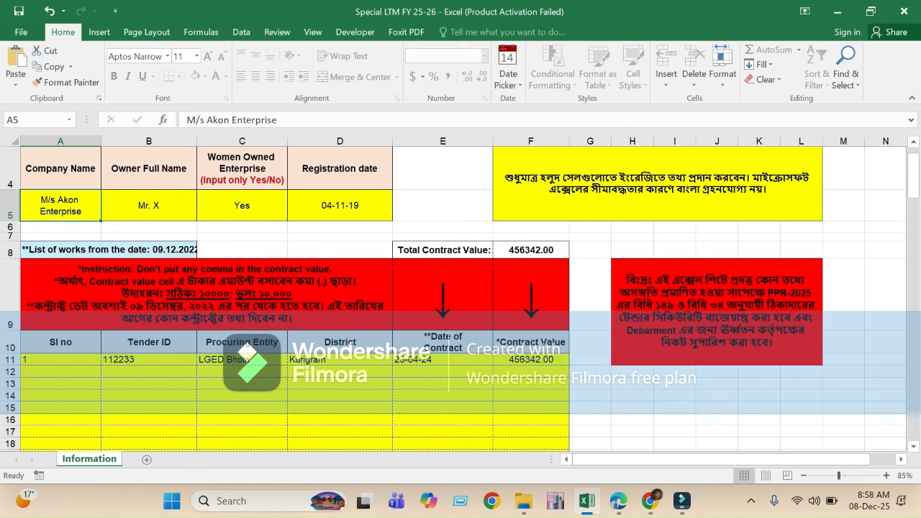
left_click(206, 294)
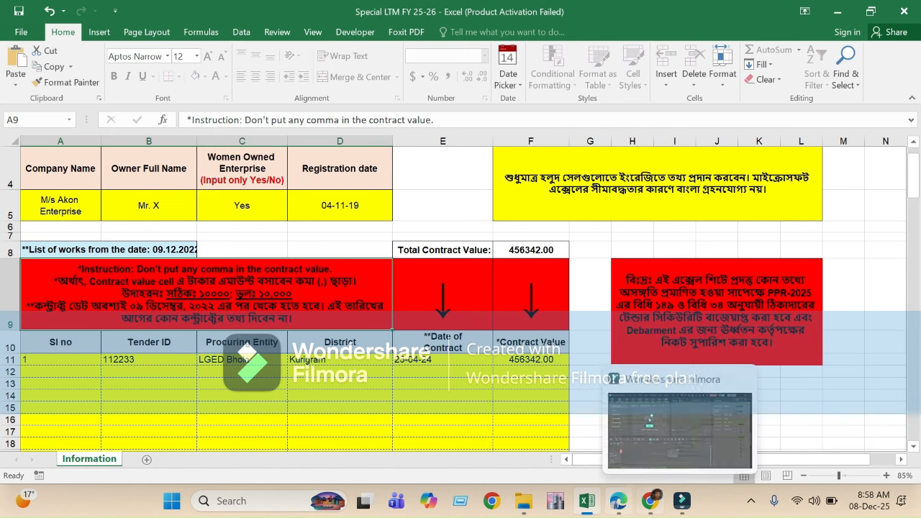
left_click(650, 501)
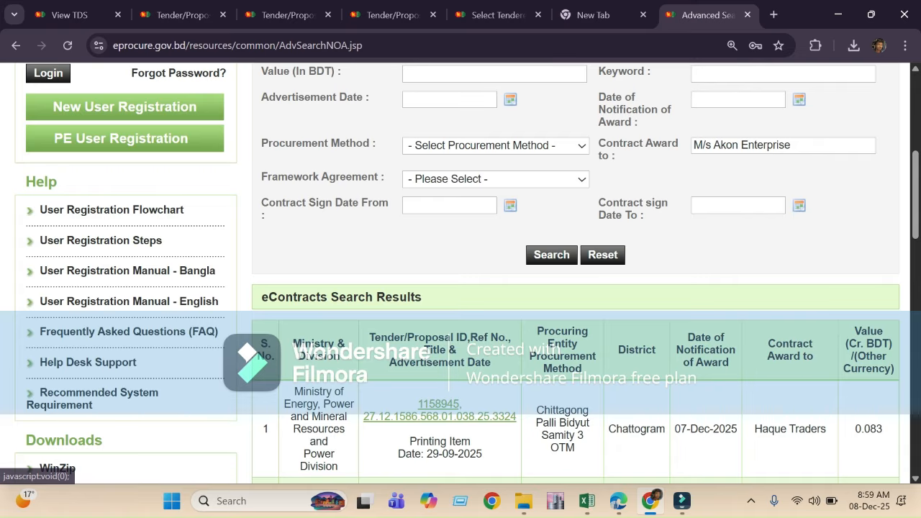
left_click(510, 205)
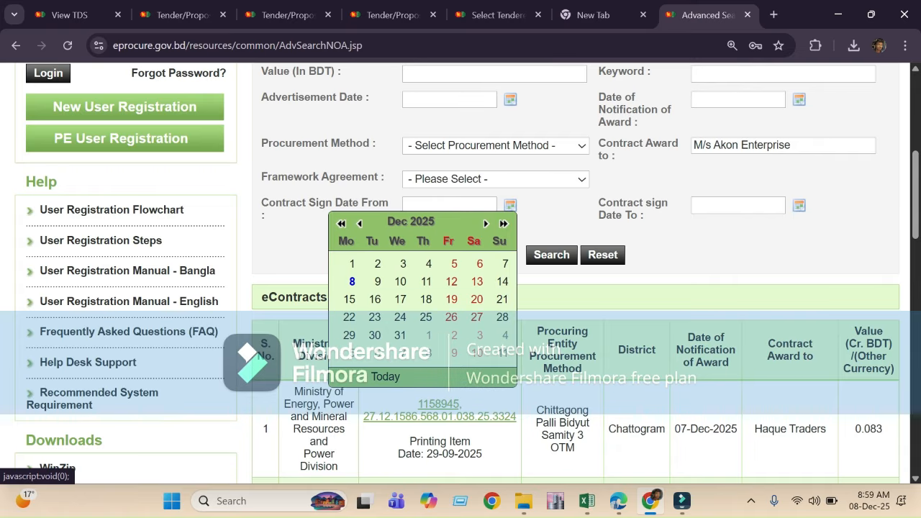
left_click(411, 221)
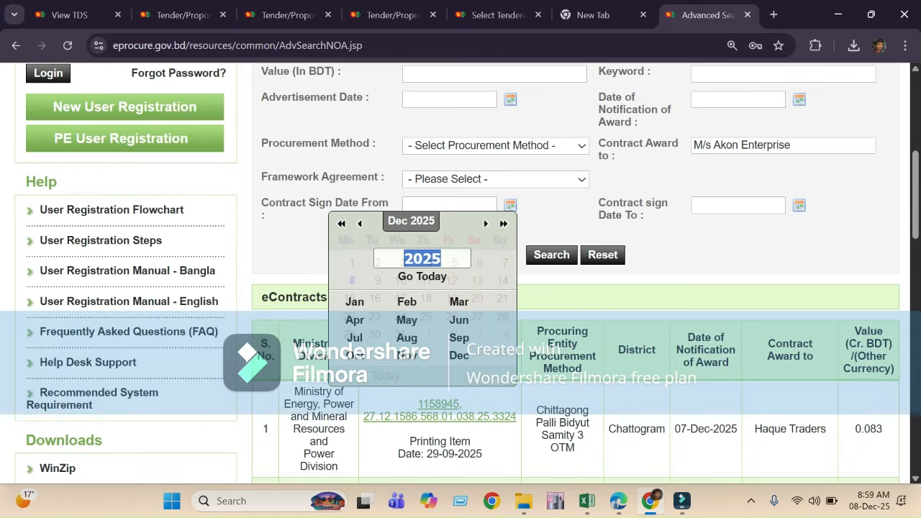
type("2022")
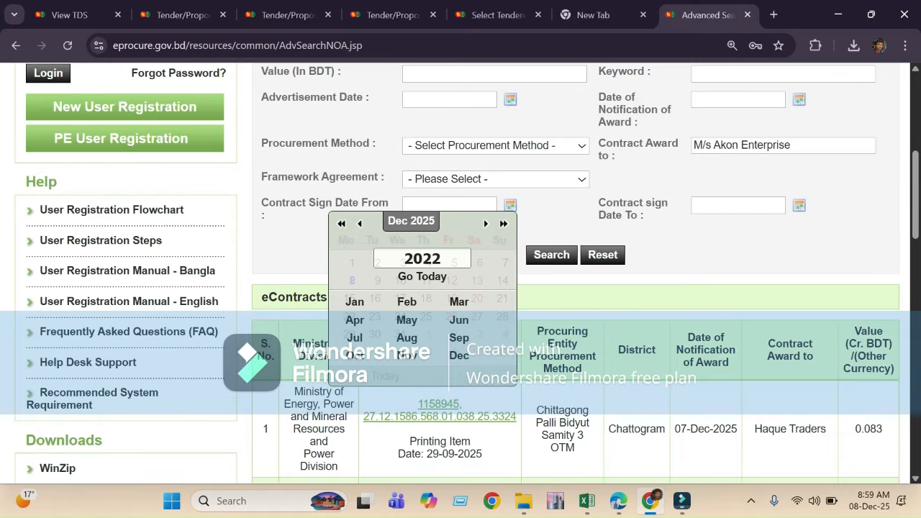
key("Return")
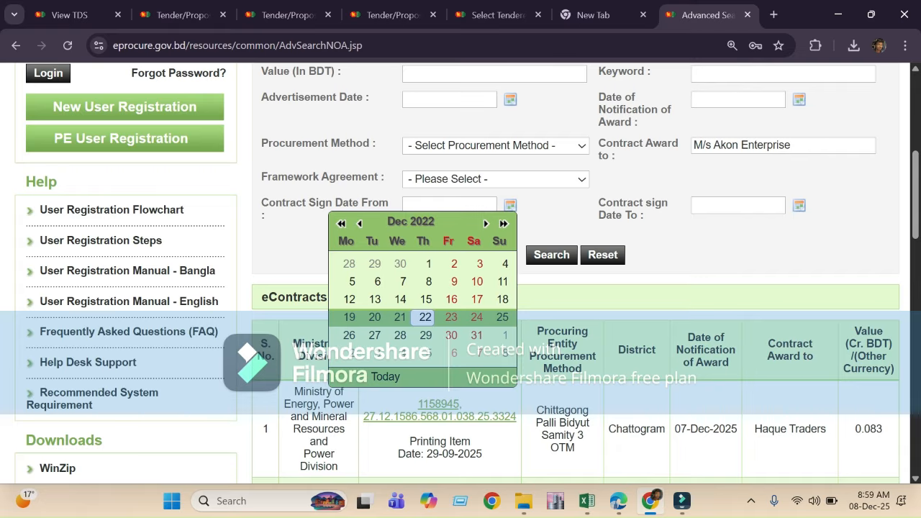
key("Escape")
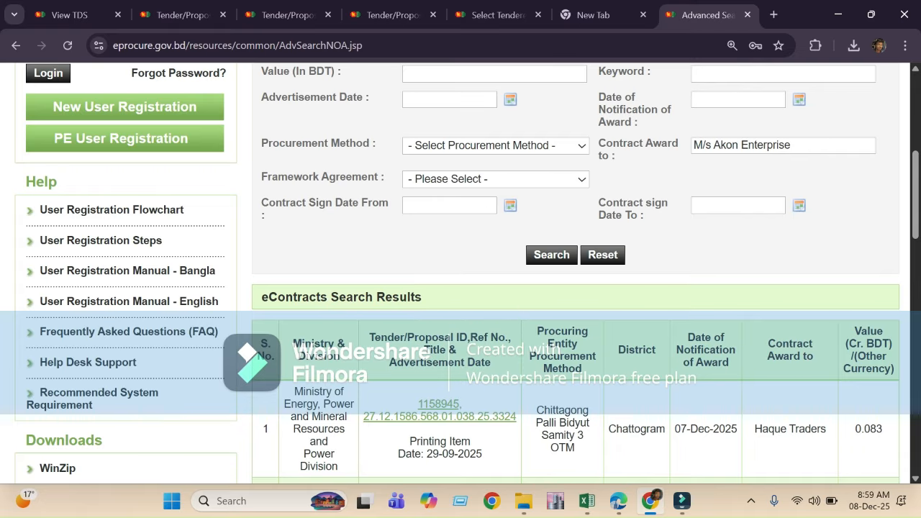
Set the Contract Sign Date From to 08/12/2022 in the advanced eContracts search.
left_click(510, 206)
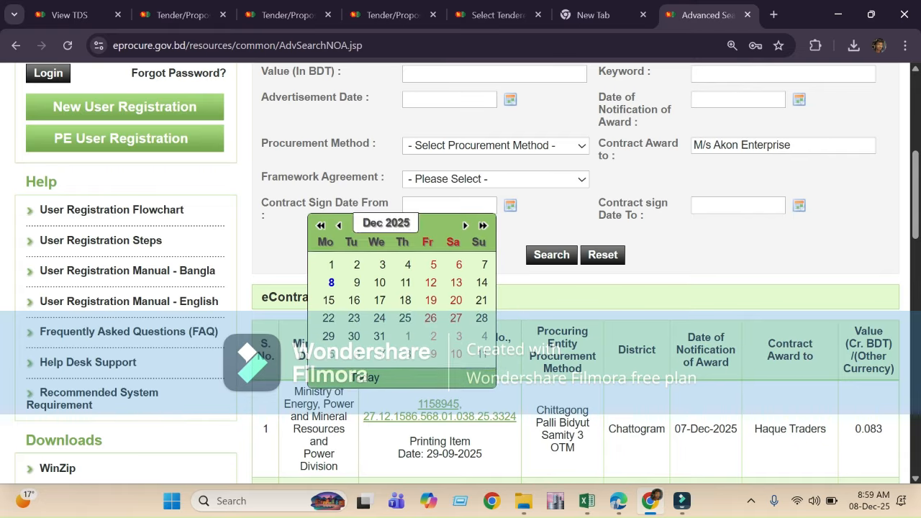
left_click(390, 223)
double_click(402, 261)
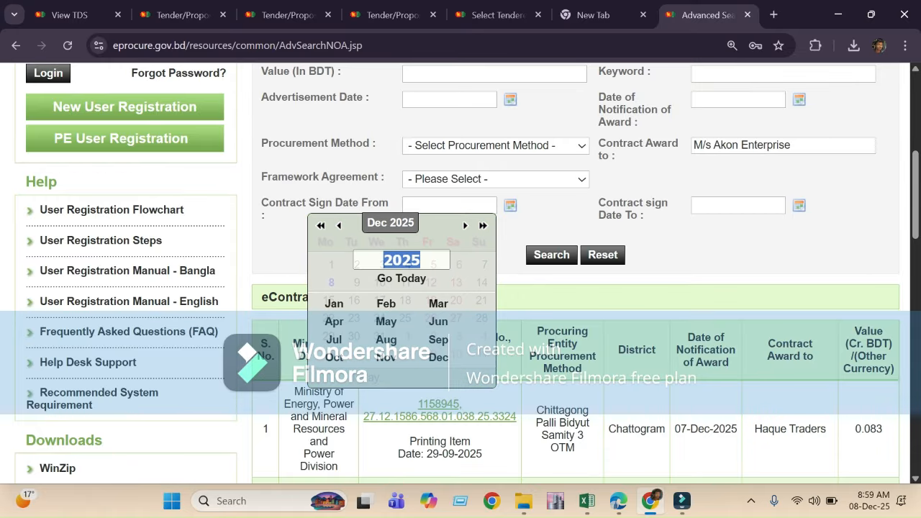
type("2022")
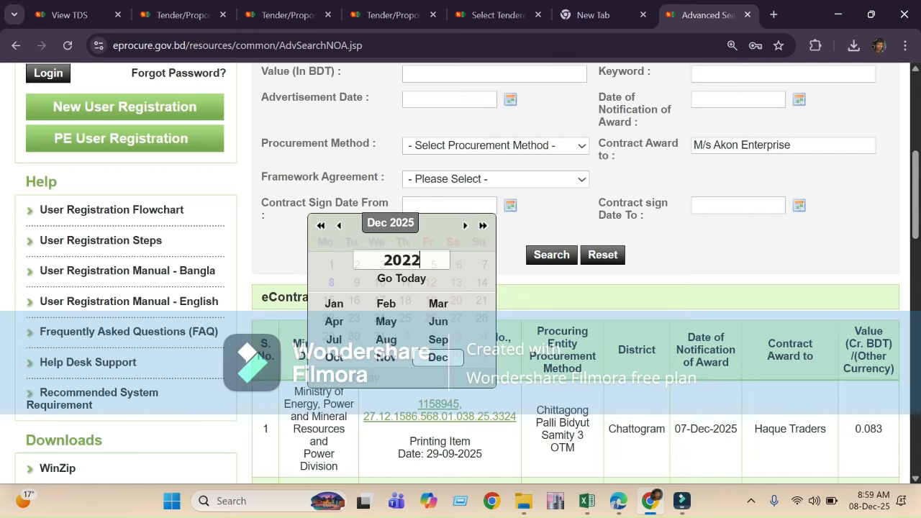
key("Return")
left_click(407, 283)
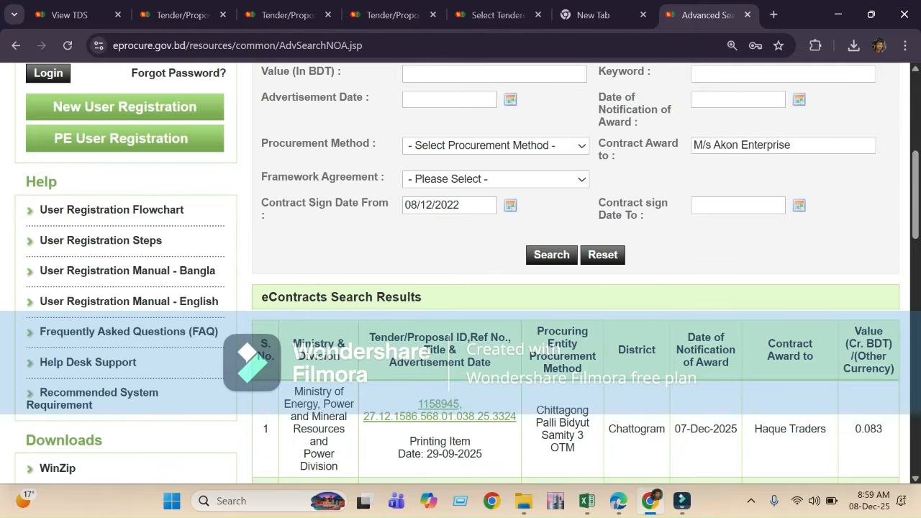
Set the Contract Sign Date To to 08/12/2025 and run the advanced eContracts search.
left_click(738, 205)
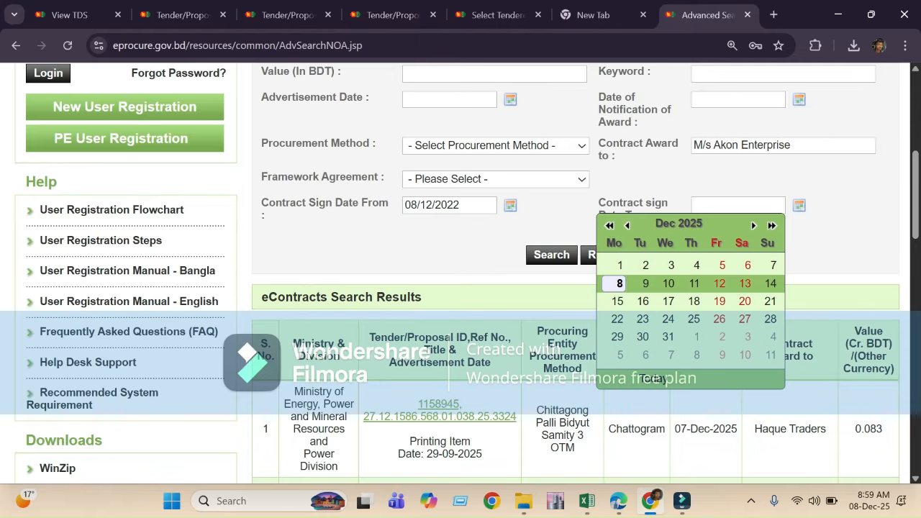
left_click(619, 283)
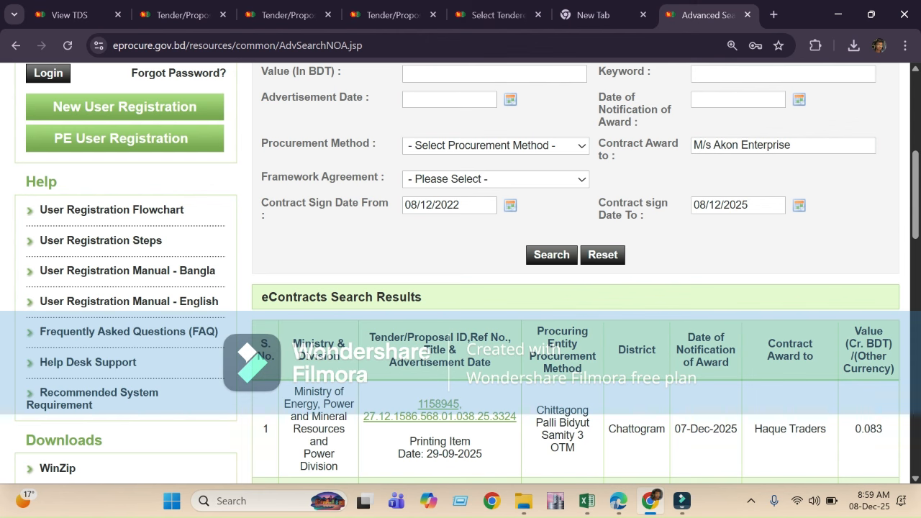
left_click(551, 254)
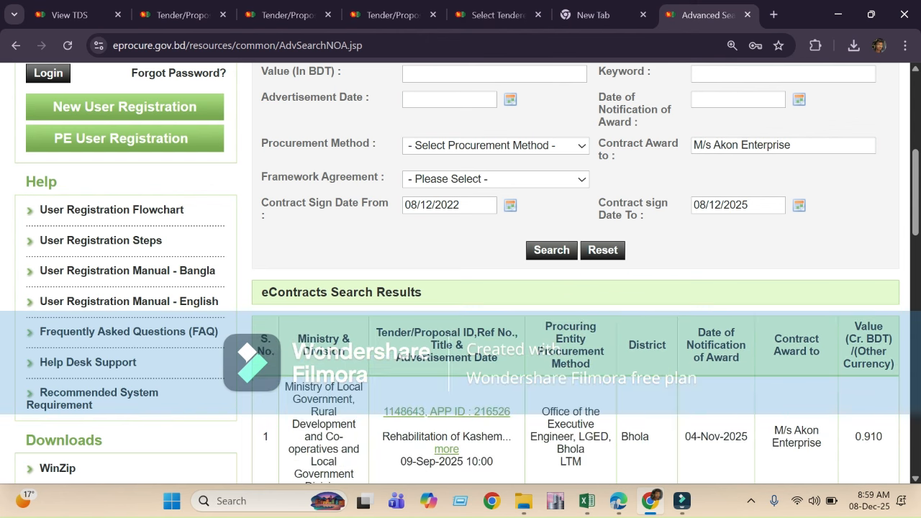
Review the search criteria and the first listed contract's procuring entity and value in Cr. BDT.
scroll(460, 273, "down", 2)
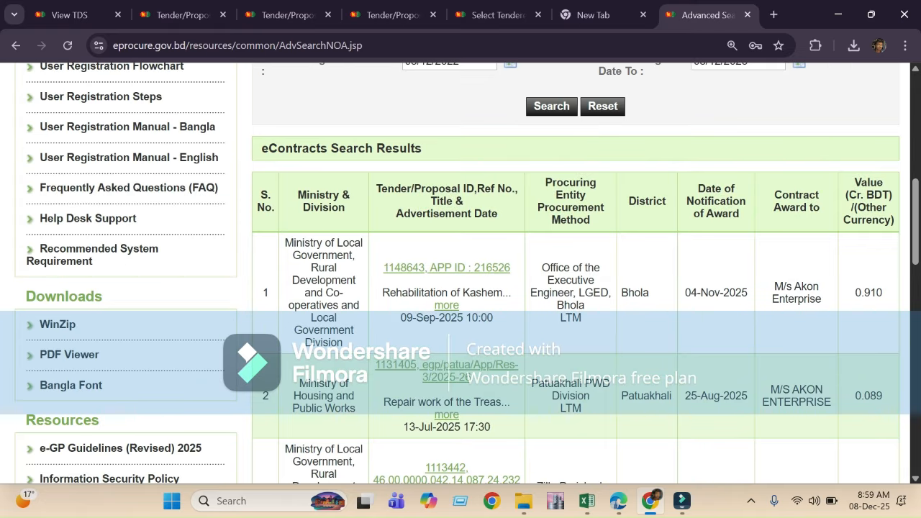
scroll(460, 274, "up", 4)
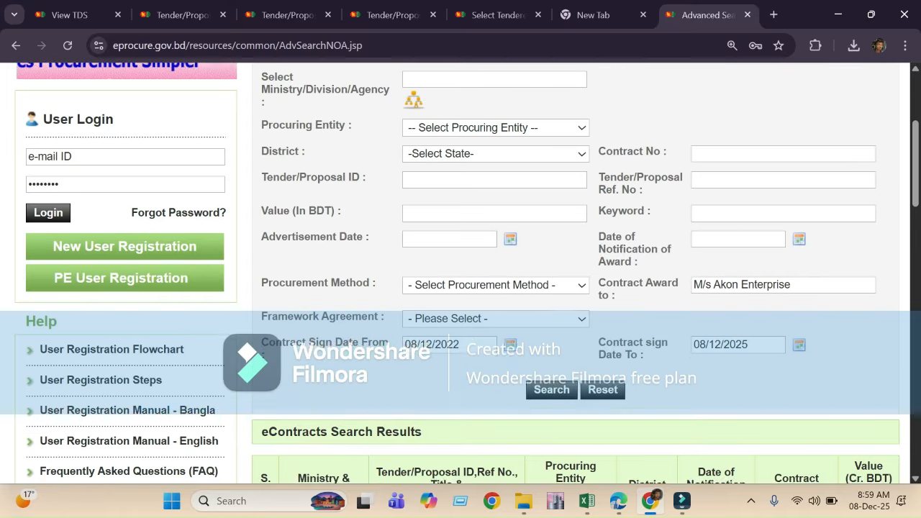
scroll(461, 273, "down", 2)
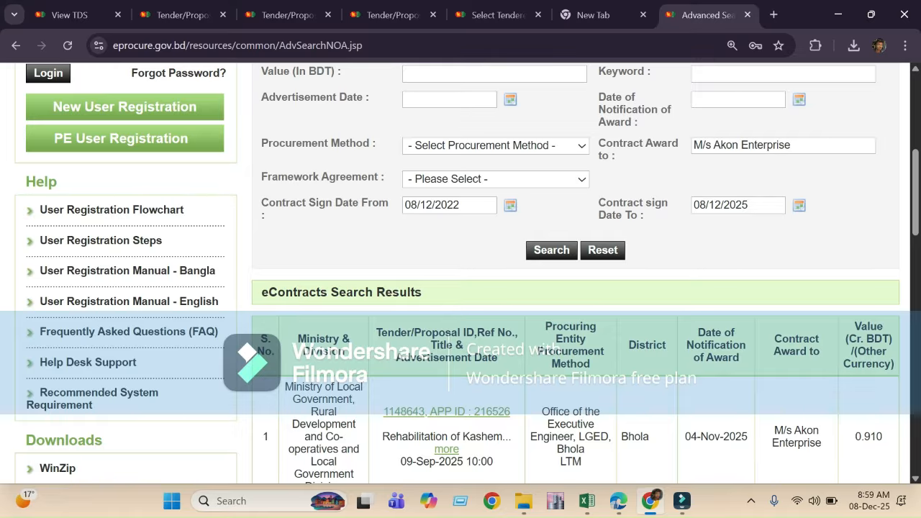
scroll(461, 273, "down", 1)
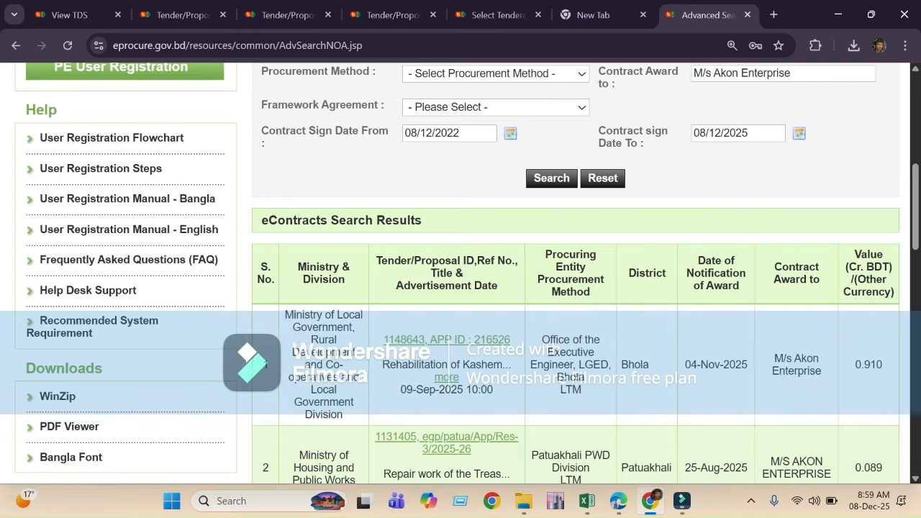
scroll(460, 274, "down", 1)
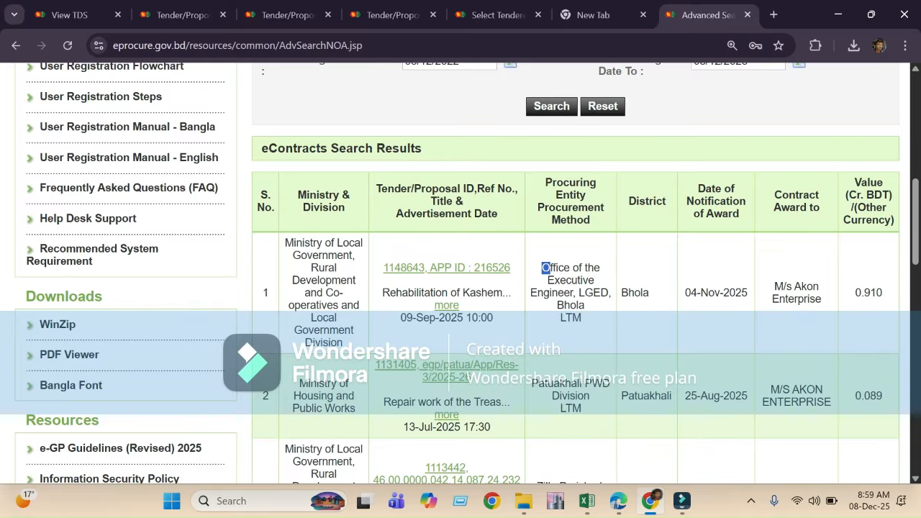
left_click_drag(542, 267, 578, 305)
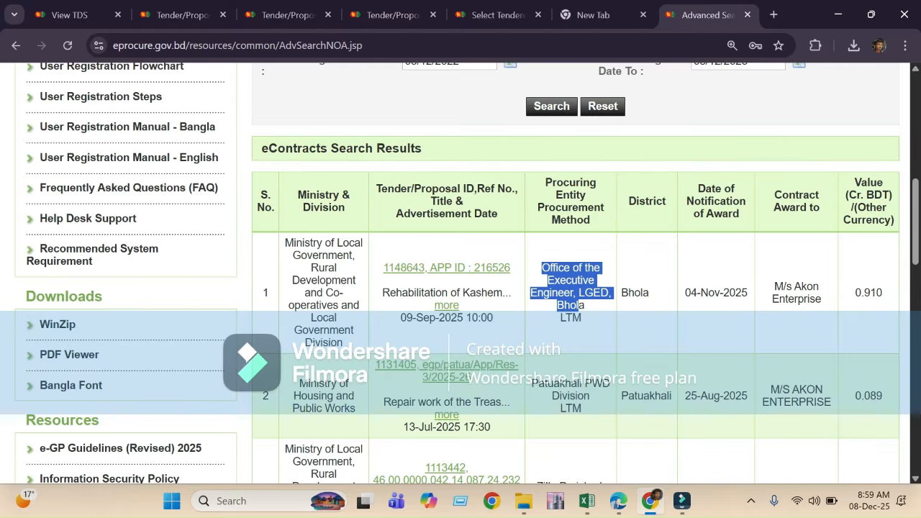
left_click_drag(854, 182, 889, 195)
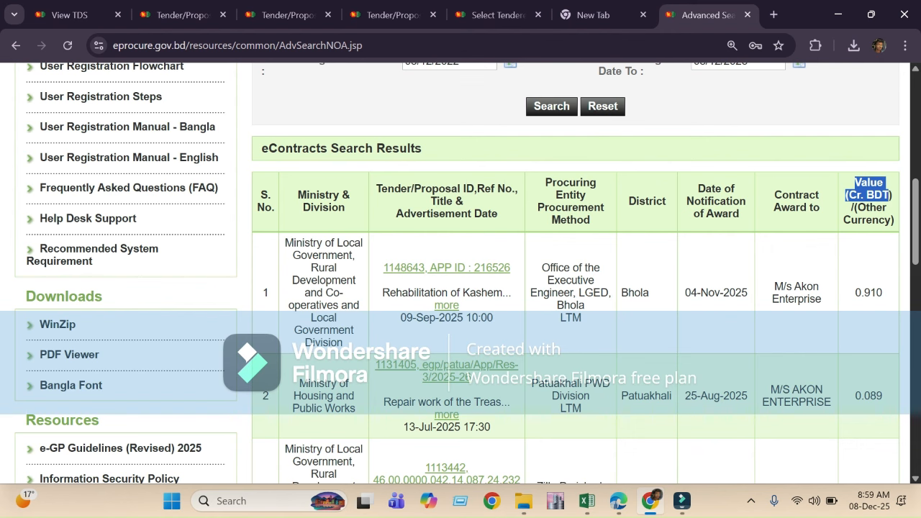
left_click_drag(864, 293, 875, 293)
scroll(576, 273, "down", 1)
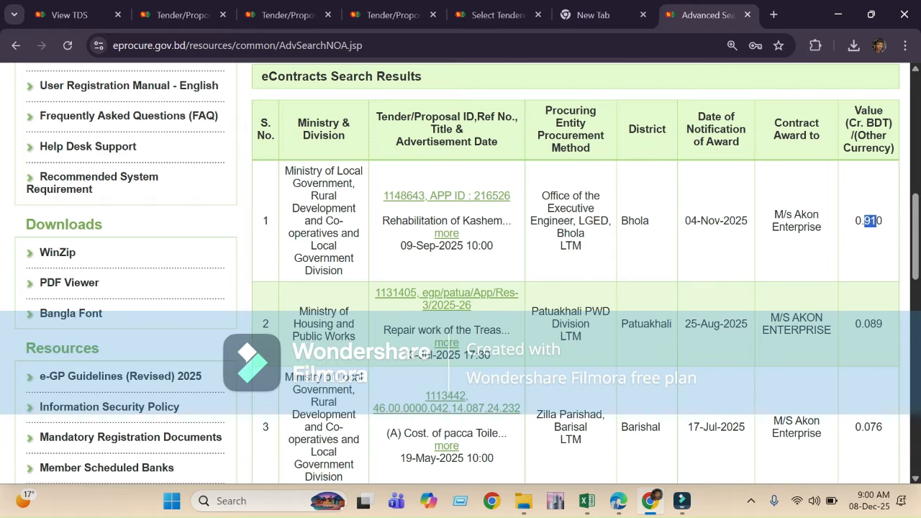
Check the procuring entities of the second and third contracts and review the rest of the first results page.
left_click_drag(548, 311, 584, 324)
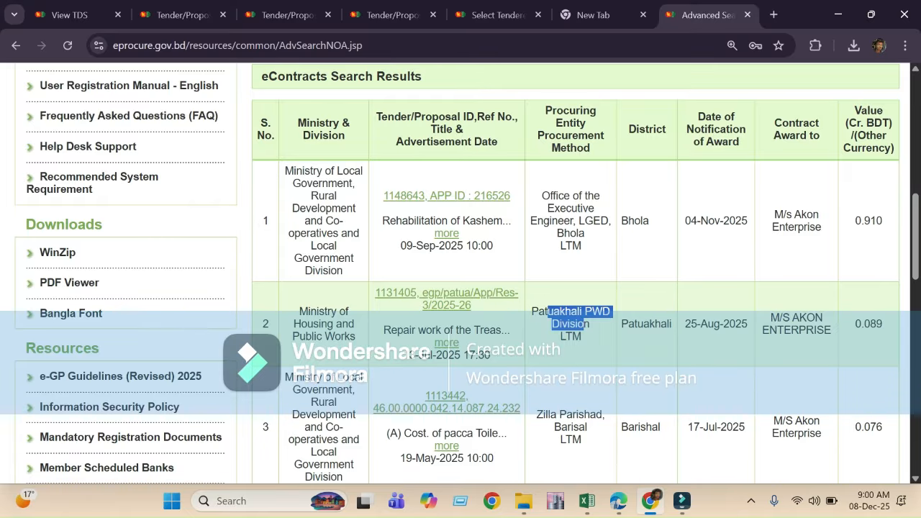
scroll(575, 274, "down", 1)
left_click_drag(565, 343, 580, 355)
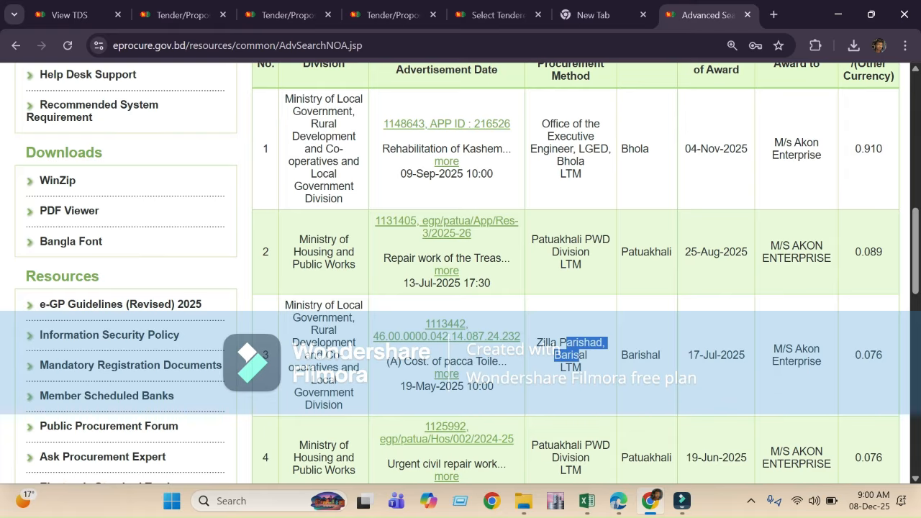
scroll(576, 273, "up", 2)
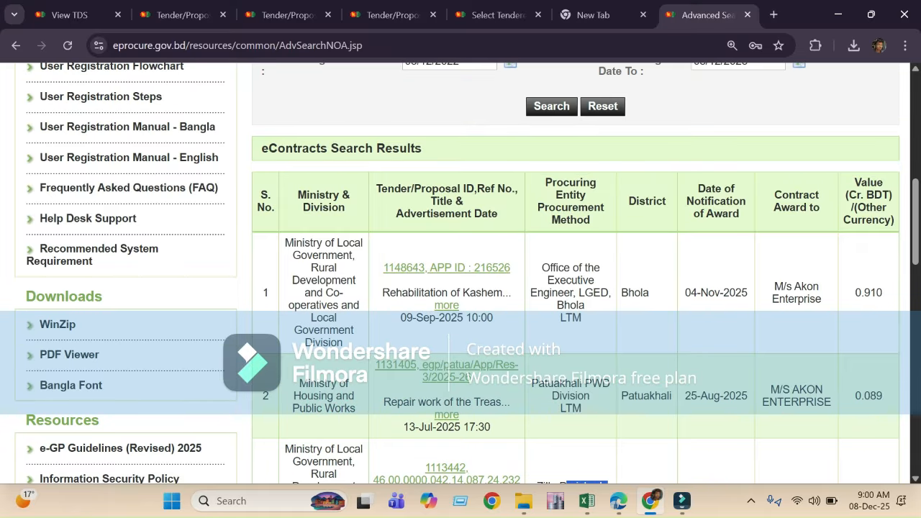
scroll(576, 274, "down", 7)
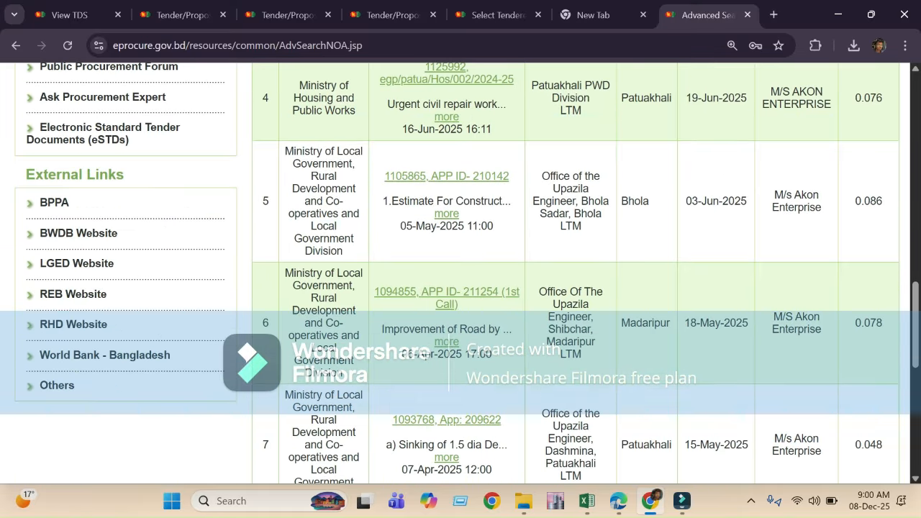
scroll(575, 273, "down", 7)
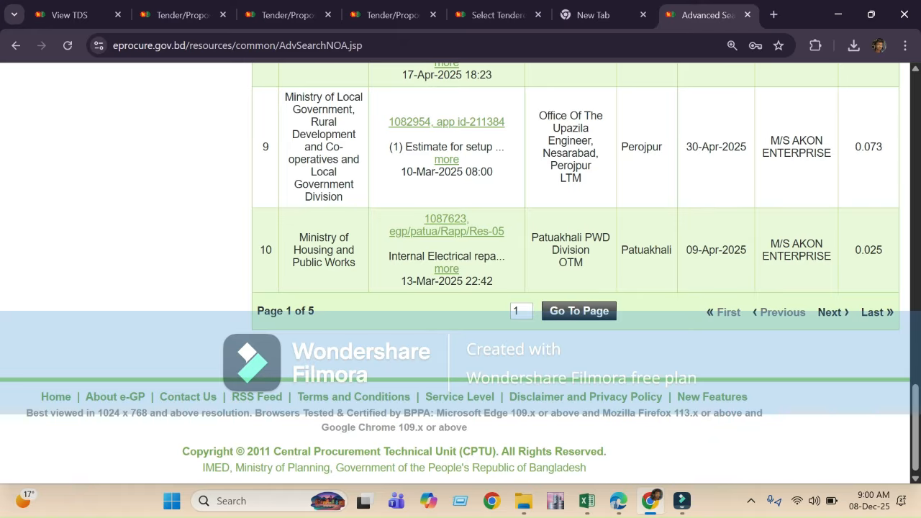
Go to page 2 of the eContracts results and review its awarded contracts.
left_click(829, 311)
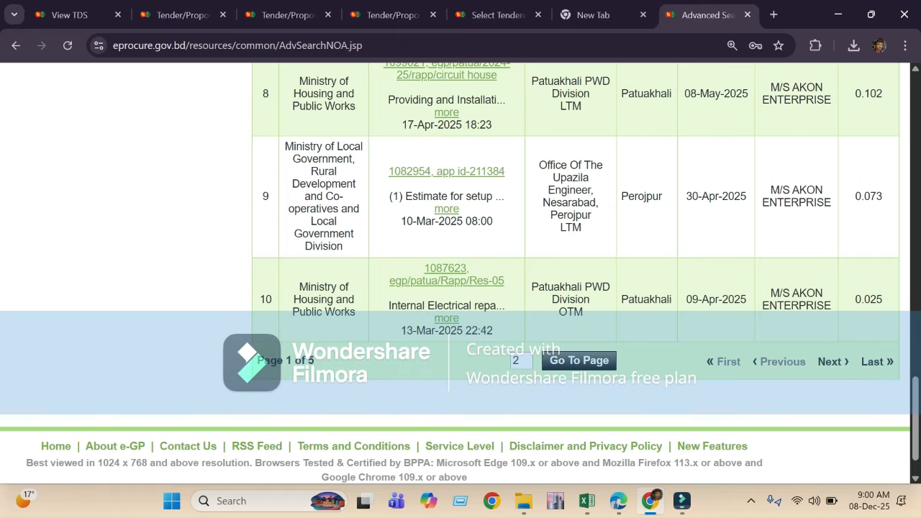
scroll(576, 274, "up", 4)
scroll(576, 273, "down", 6)
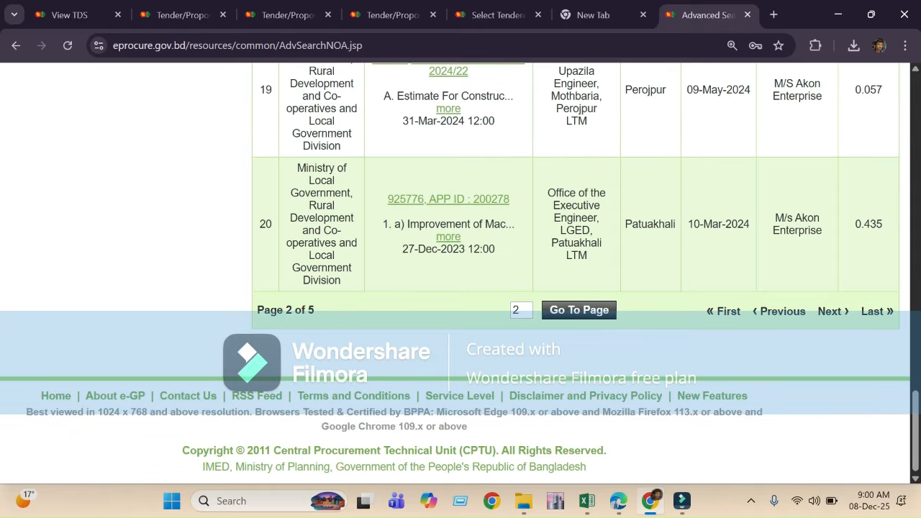
scroll(550, 350, "up", 10)
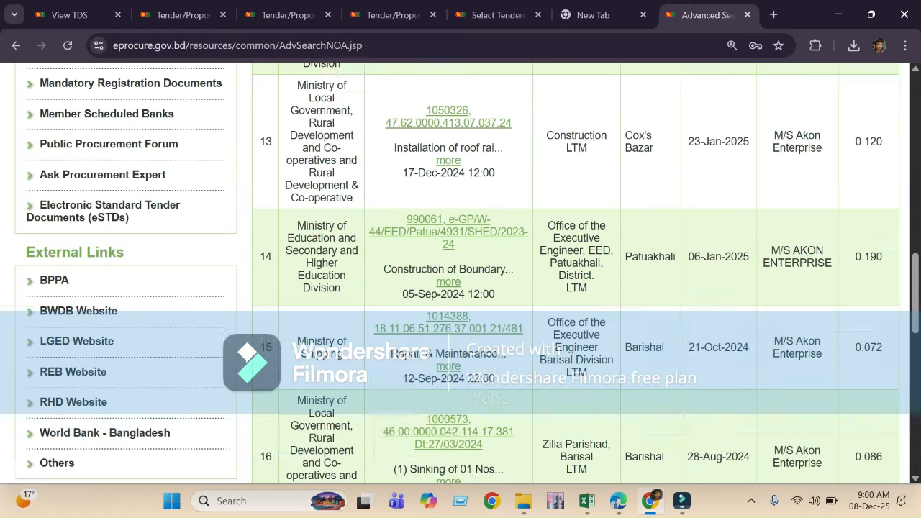
scroll(550, 350, "up", 4)
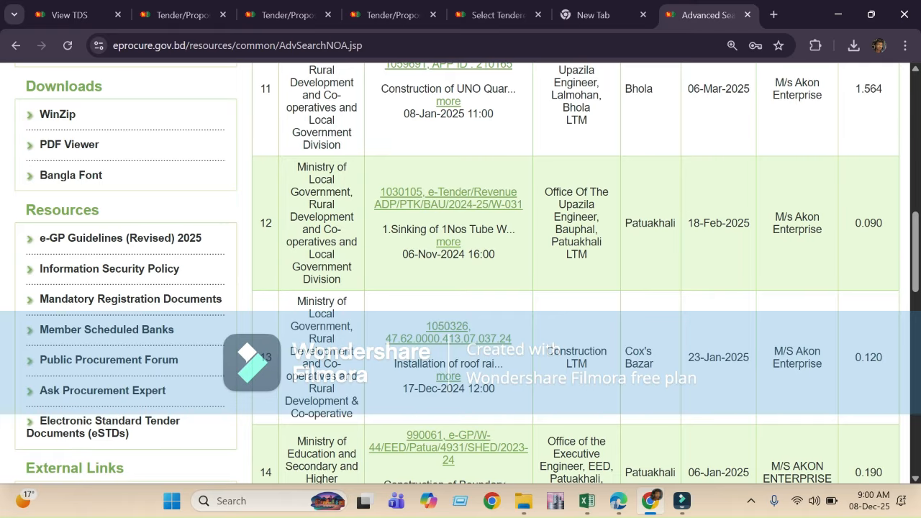
scroll(550, 350, "up", 5)
scroll(551, 350, "down", 6)
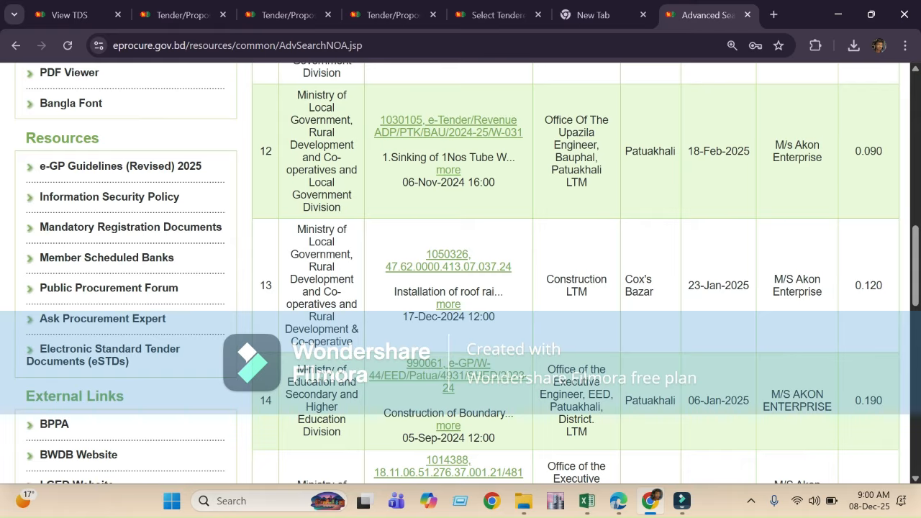
scroll(576, 273, "down", 10)
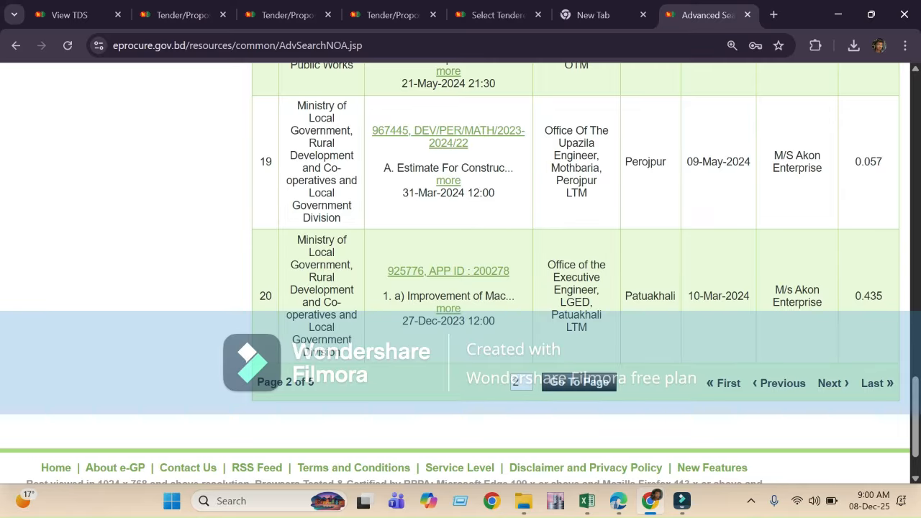
Advance to page 3 and on to the last results page, and check the final contract's serial number.
left_click(829, 383)
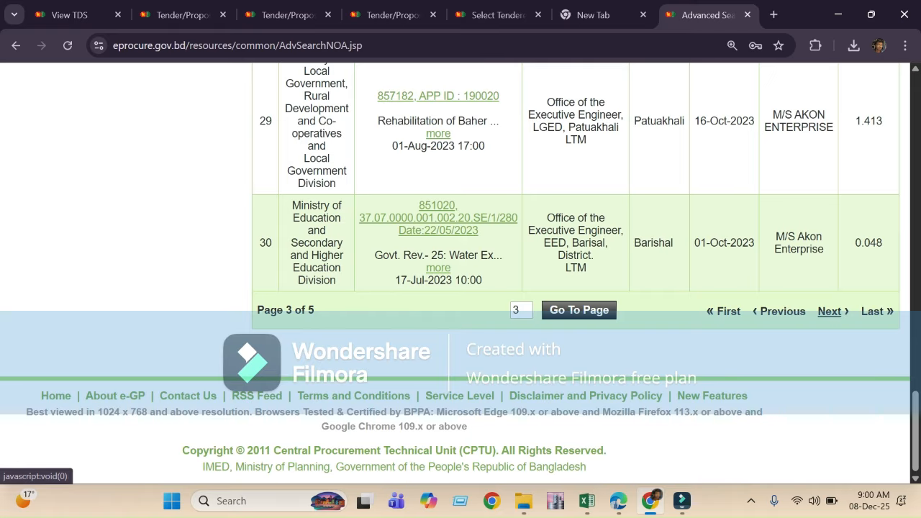
left_click(877, 311)
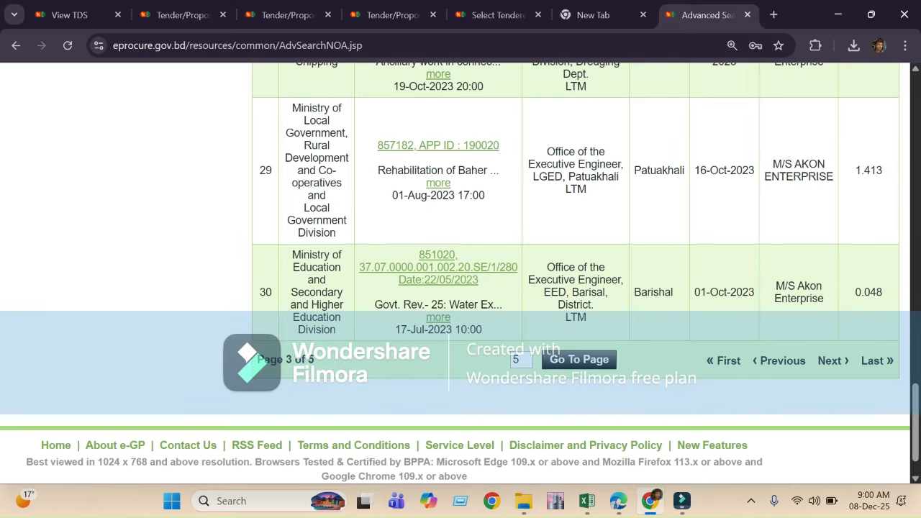
scroll(575, 216, "up", 1)
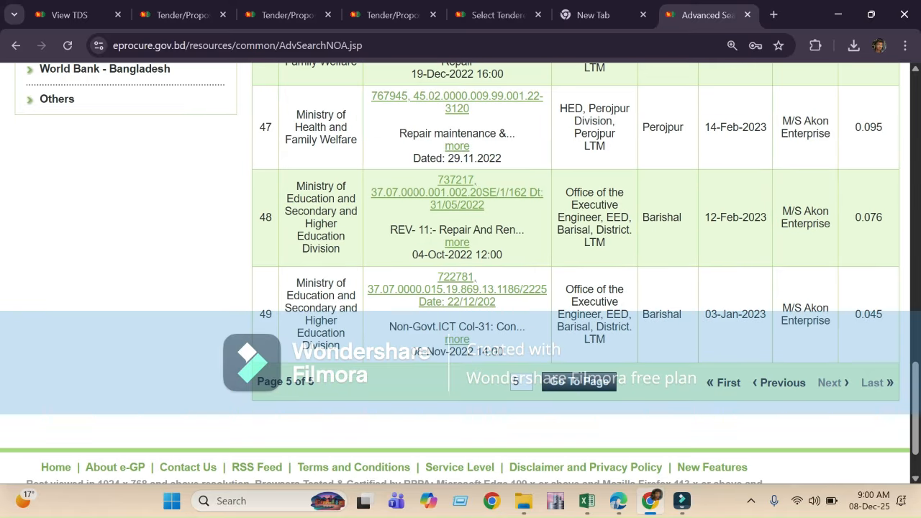
left_click_drag(273, 315, 266, 315)
scroll(265, 315, "up", 12)
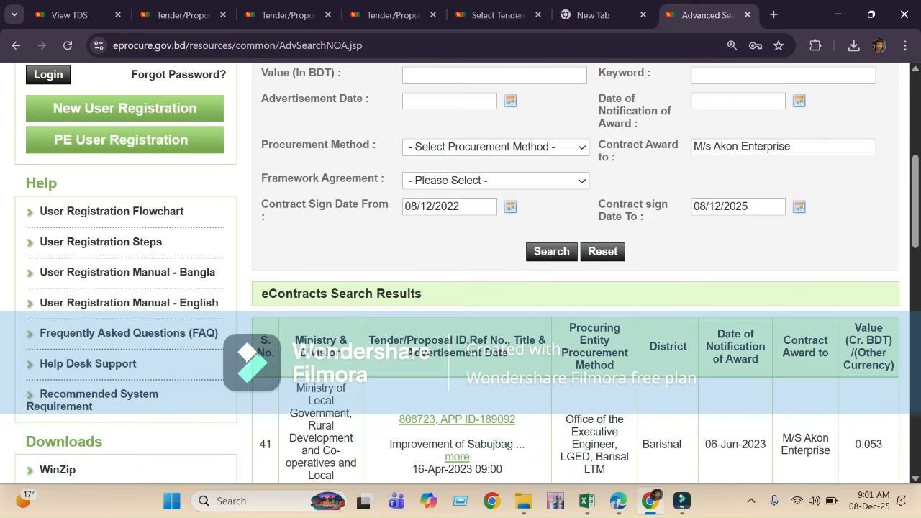
Switch to the Special LTM FY 25-26 Excel form and examine the contract entry rows and the Total Contract Value formula in F8.
left_click(587, 500)
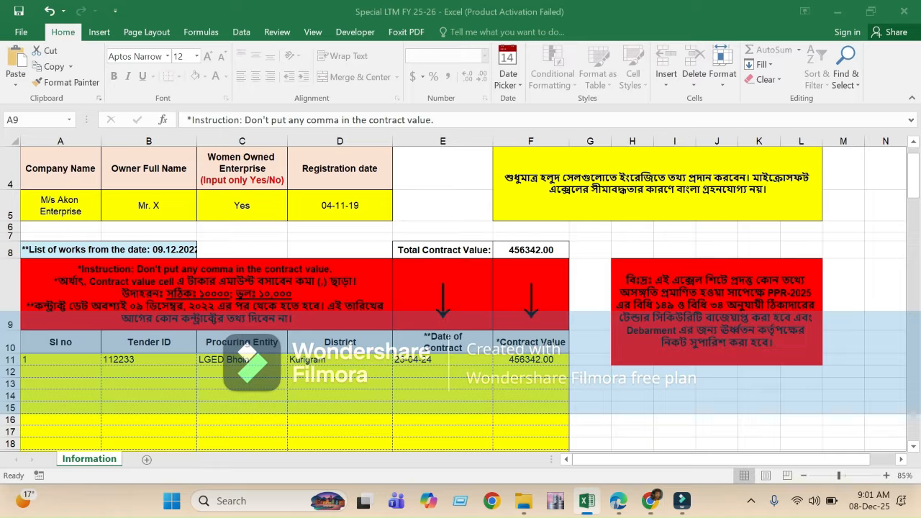
left_click(442, 408)
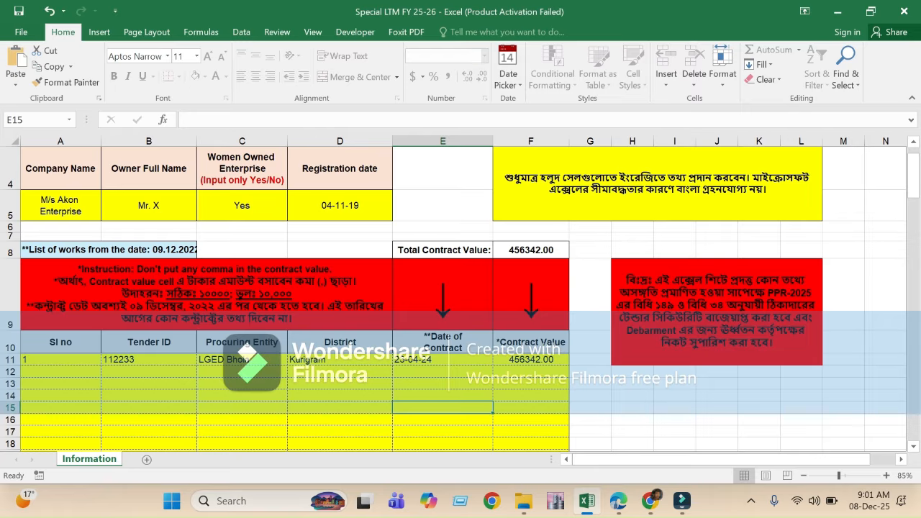
left_click(61, 360)
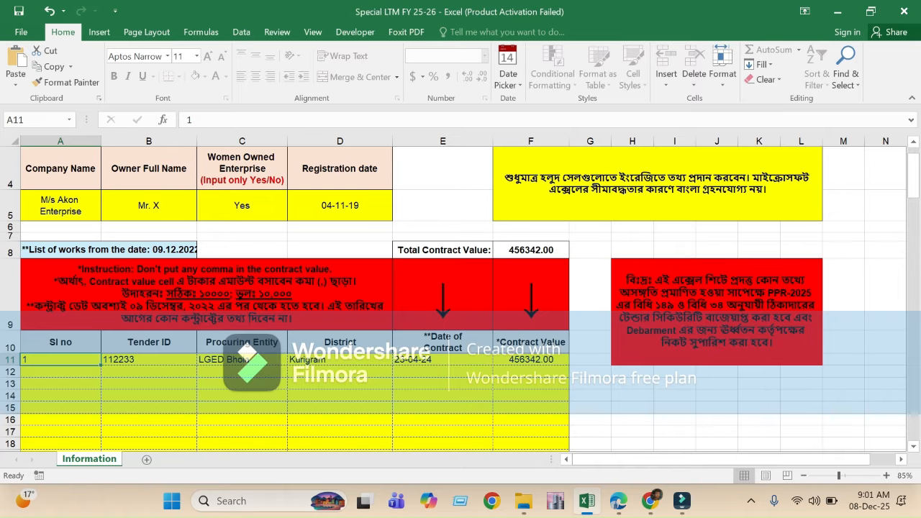
left_click(60, 372)
left_click(60, 360)
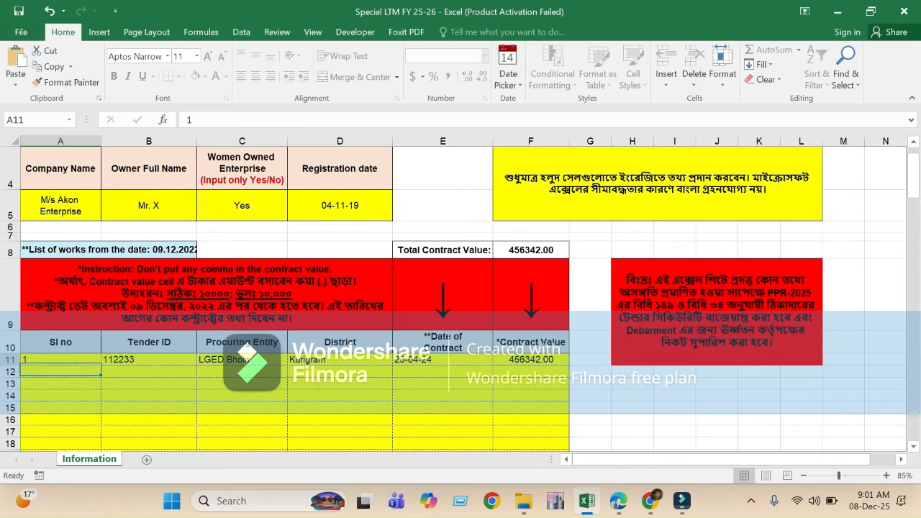
left_click(531, 250)
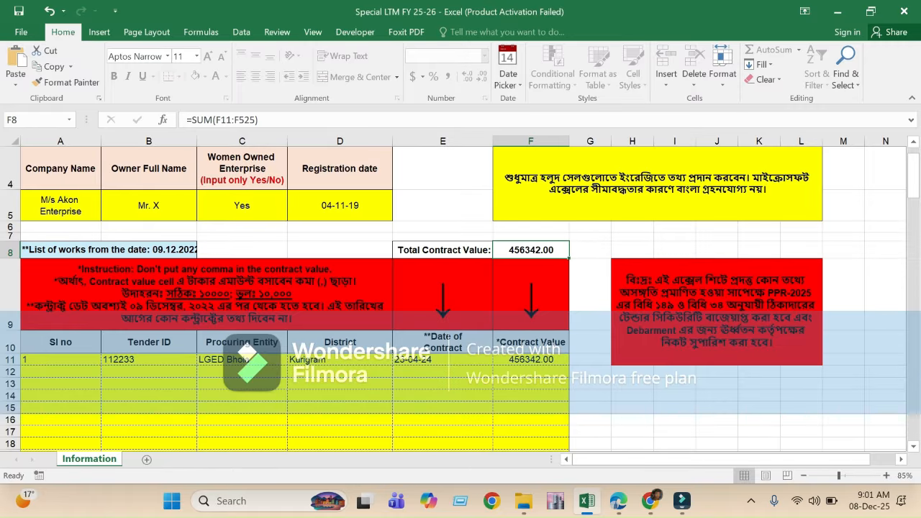
Switch back to the eContracts search in Chrome and review the search criteria above the results.
mouse_move(650, 501)
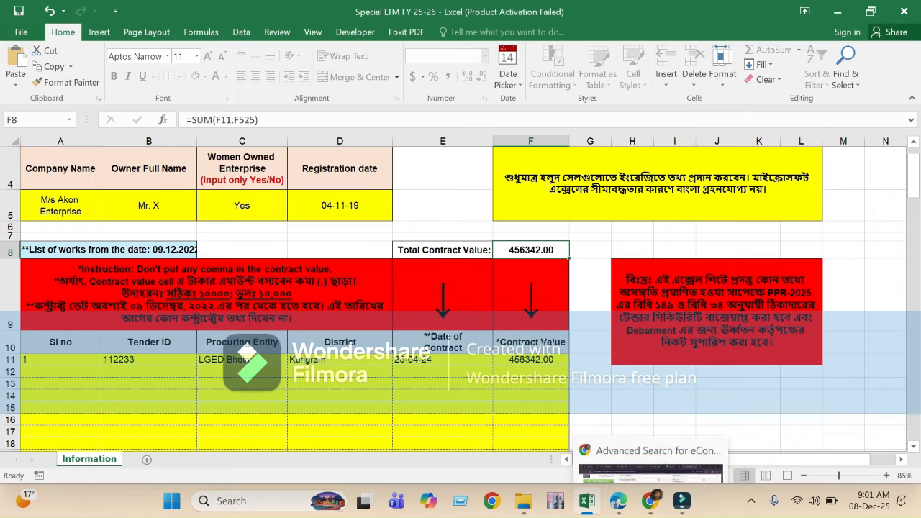
key("alt+Tab")
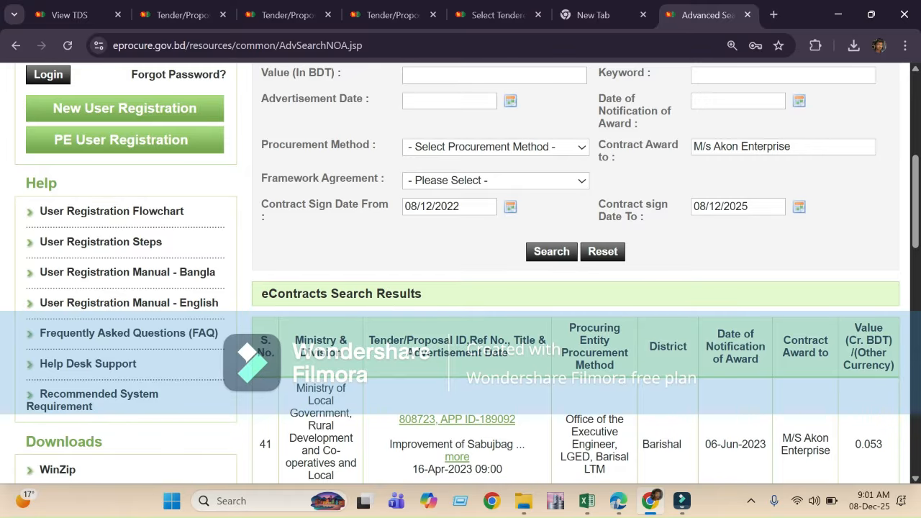
scroll(461, 274, "up", 5)
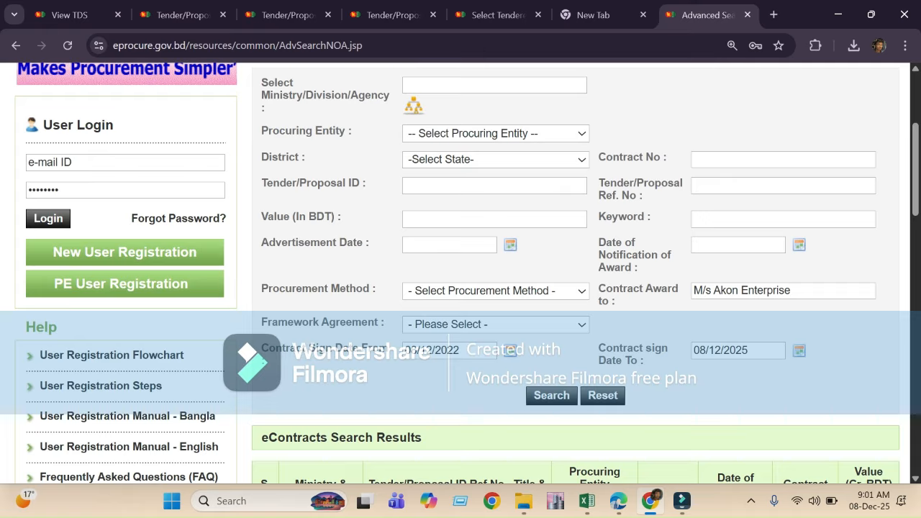
scroll(460, 273, "down", 2)
scroll(576, 273, "down", 3)
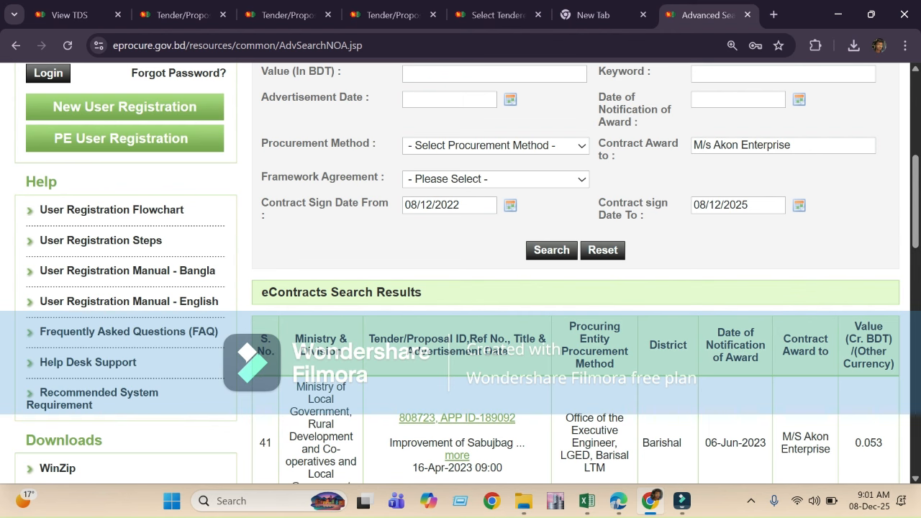
Check the final eContracts result, and switch to the Special LTM FY 25-26 form to read the first contract entry and the warning note in H9.
scroll(268, 243, "down", 15)
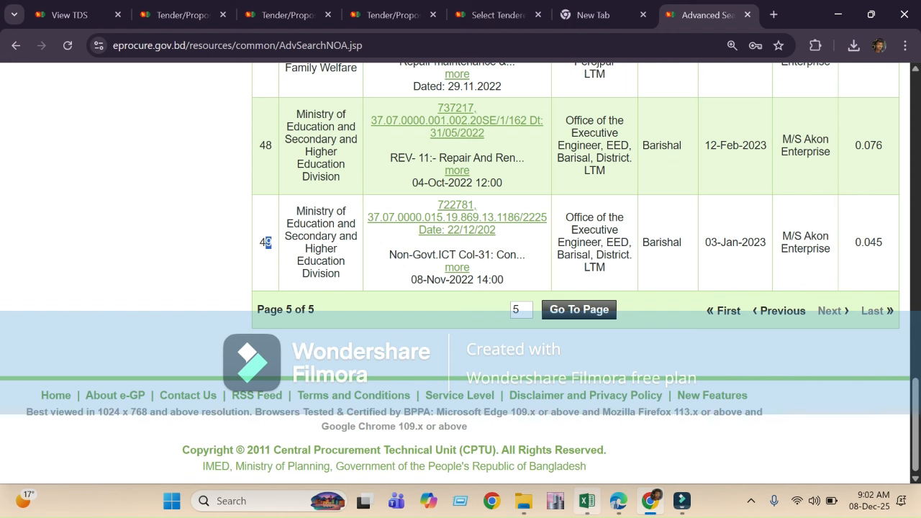
key("alt+Tab")
left_click(60, 359)
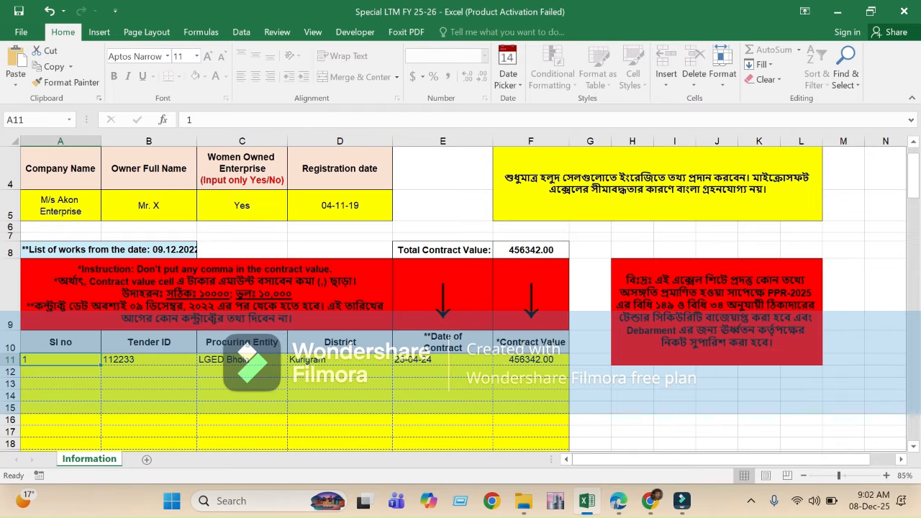
left_click(717, 311)
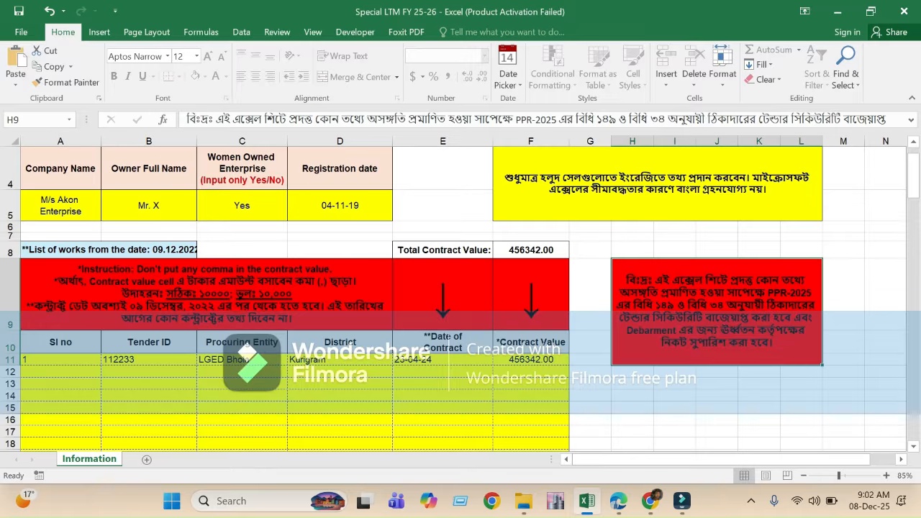
scroll(460, 299, "up", 1)
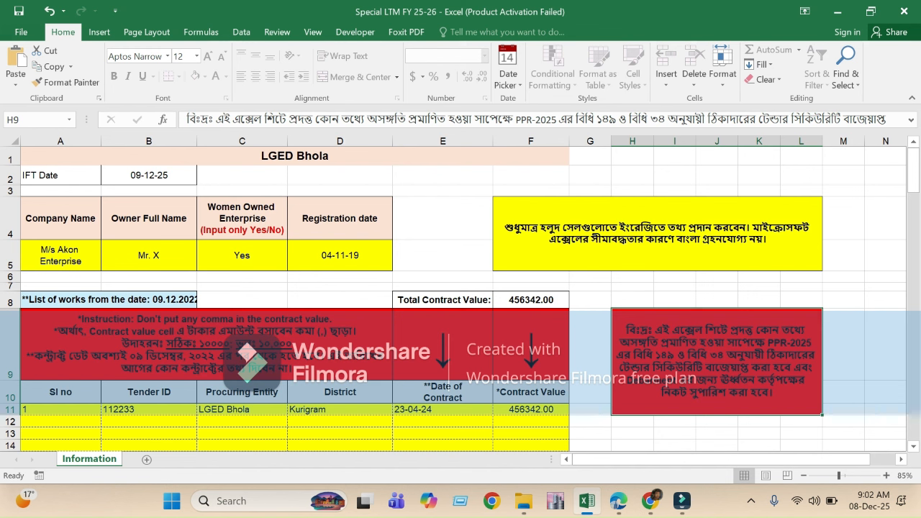
Switch to the eContracts search in Chrome and review the search criteria and the last page's contracts.
left_click(651, 501)
scroll(576, 273, "up", 7)
scroll(576, 274, "up", 7)
scroll(576, 274, "up", 2)
scroll(576, 274, "down", 3)
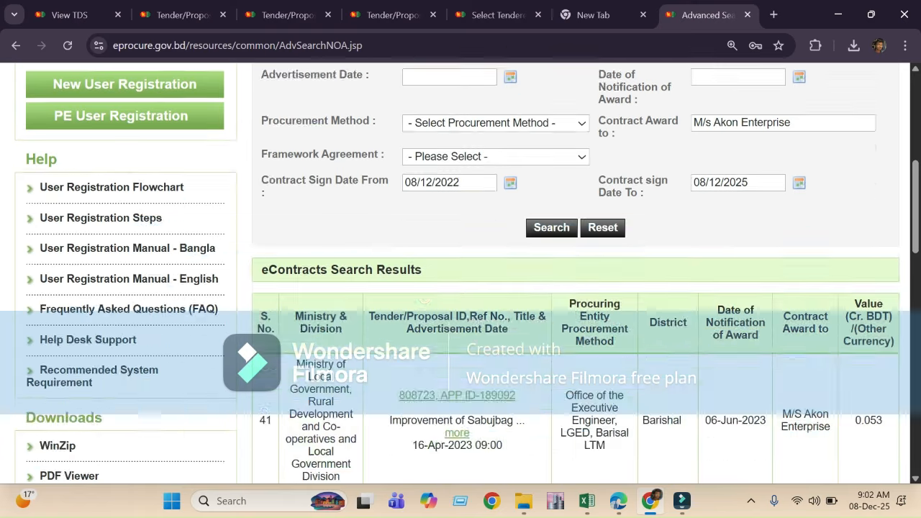
scroll(575, 273, "up", 4)
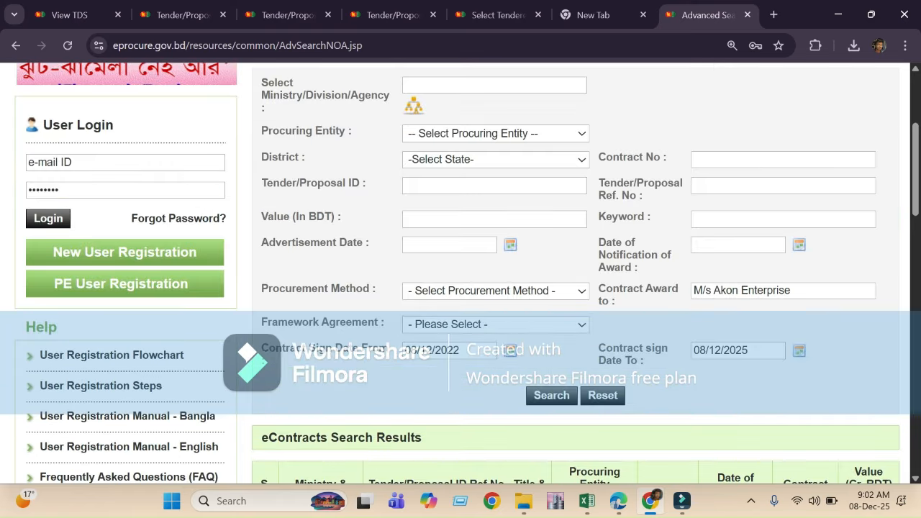
scroll(266, 314, "down", 18)
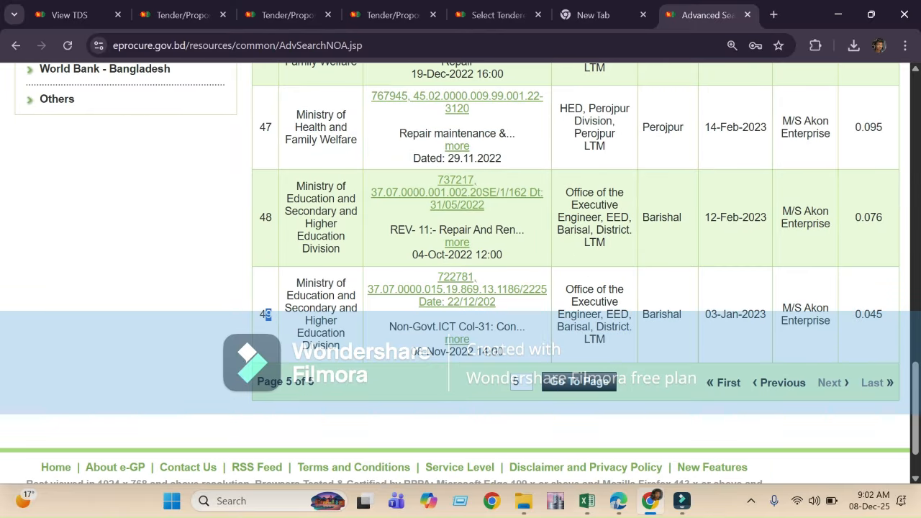
Switch back to the Special LTM FY 25-26 Excel form, look over its entry rows, and close the workbook with its changes saved.
left_click(586, 501)
scroll(461, 288, "down", 3)
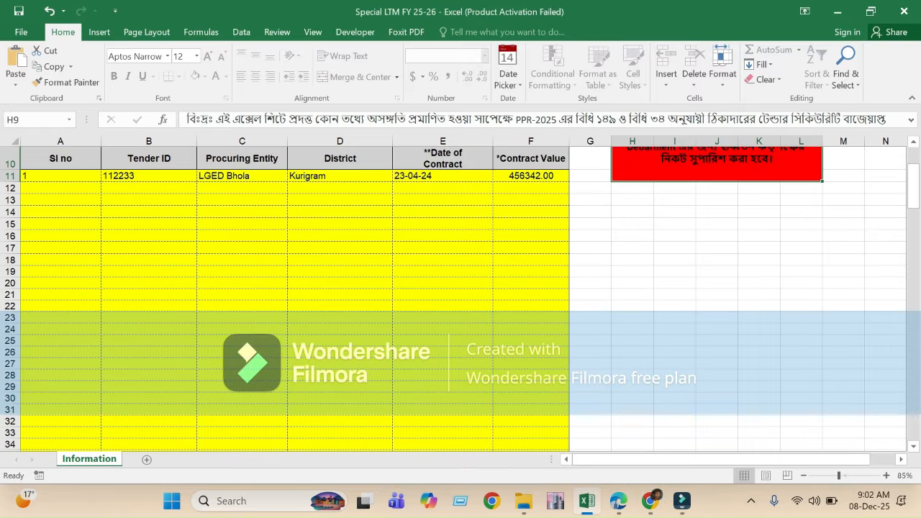
scroll(461, 299, "down", 3)
scroll(460, 298, "up", 4)
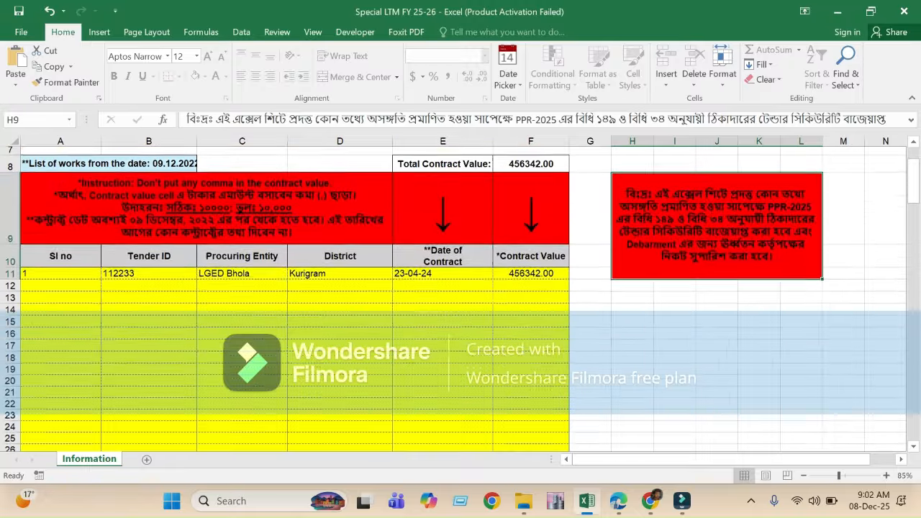
scroll(460, 299, "up", 2)
scroll(460, 298, "down", 1)
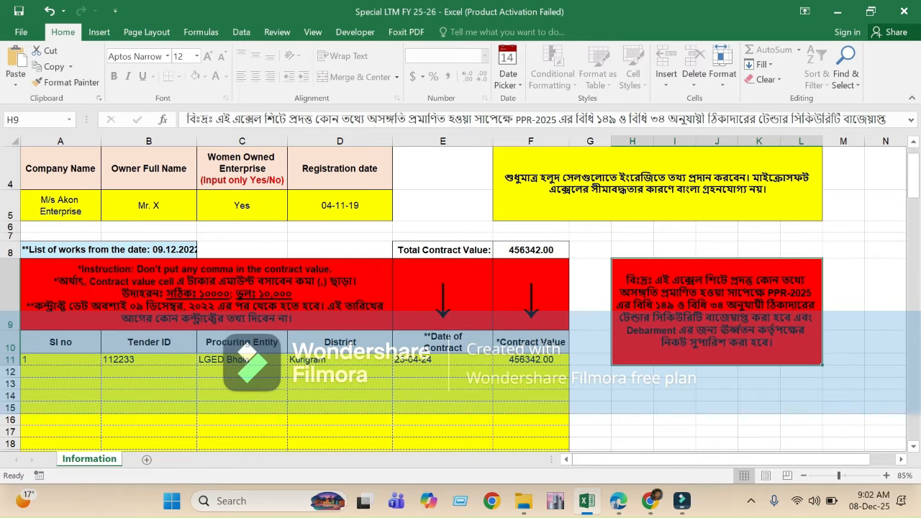
scroll(460, 298, "up", 1)
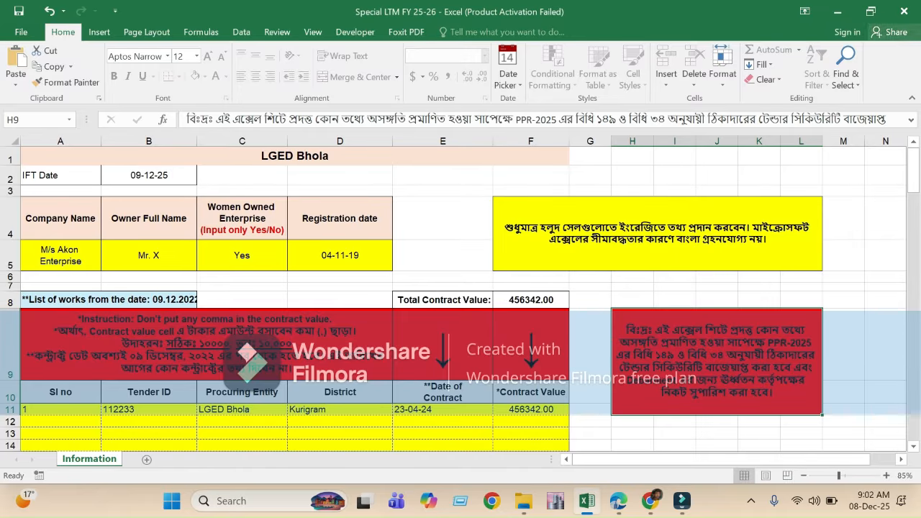
left_click(905, 11)
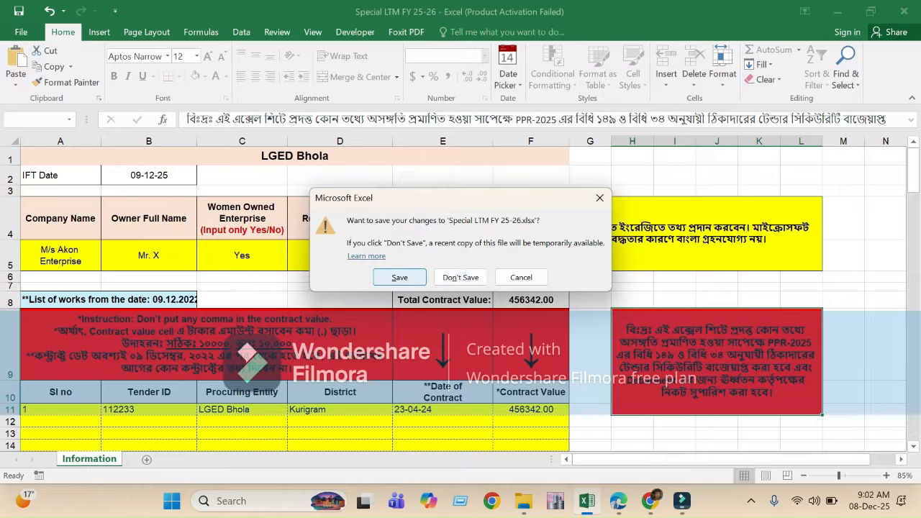
left_click(399, 277)
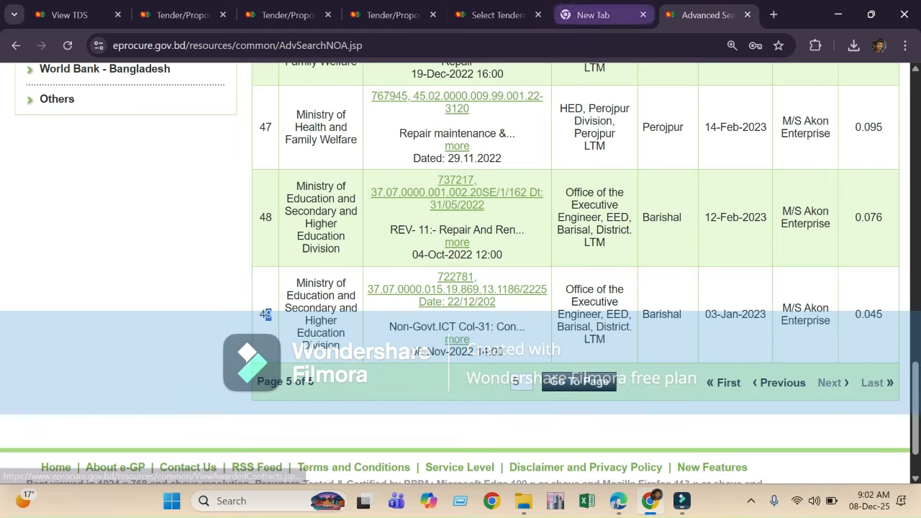
Check the tender data sheet tab and the selected tenderers list, and return to the eContracts search tab.
left_click(72, 15)
scroll(461, 273, "up", 15)
scroll(461, 273, "up", 2)
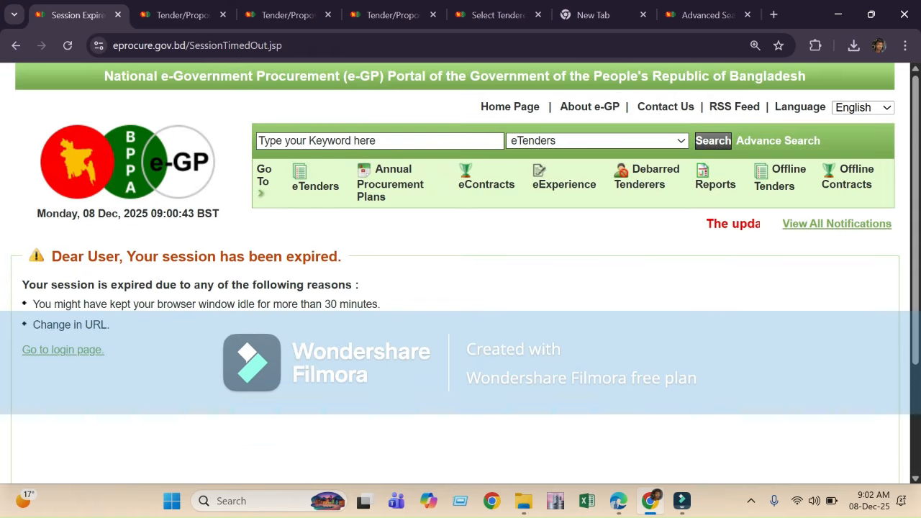
left_click(498, 15)
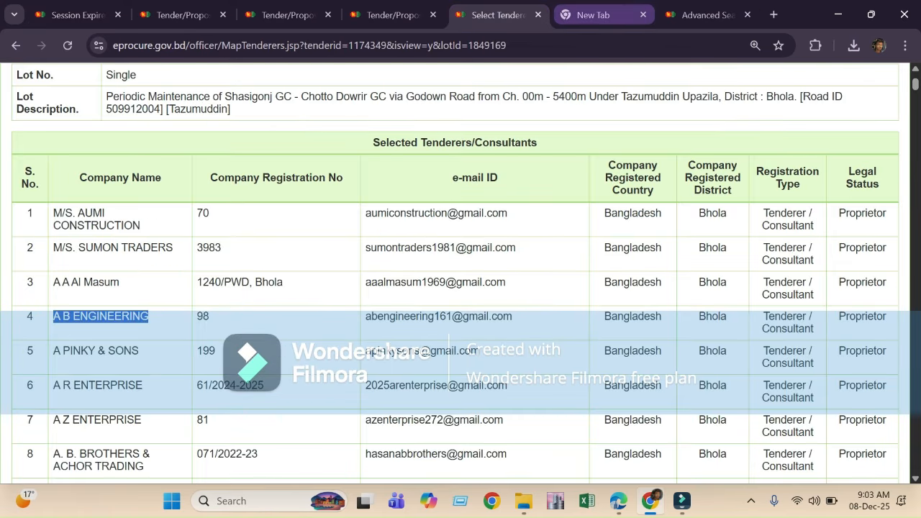
left_click(705, 14)
Go to the e-GP home page, log in with the saved account e-mail and password, and dismiss the notice.
scroll(266, 314, "up", 15)
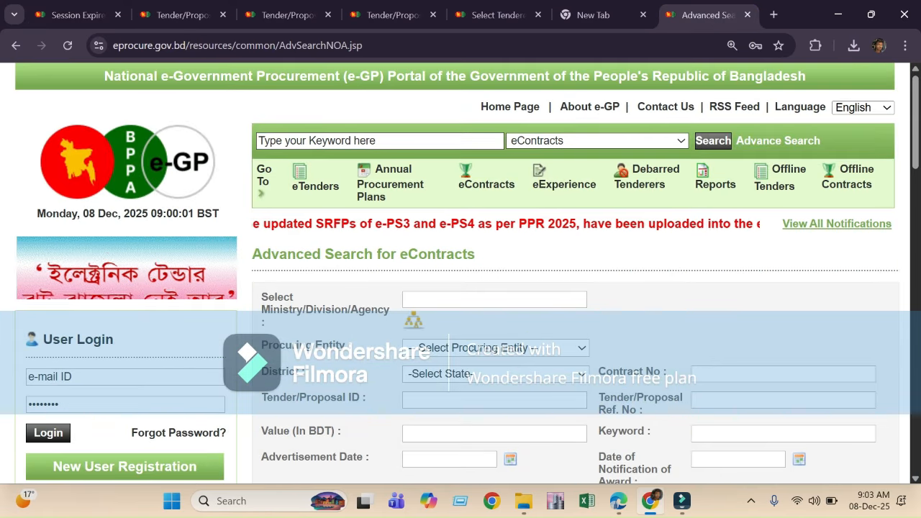
left_click(510, 106)
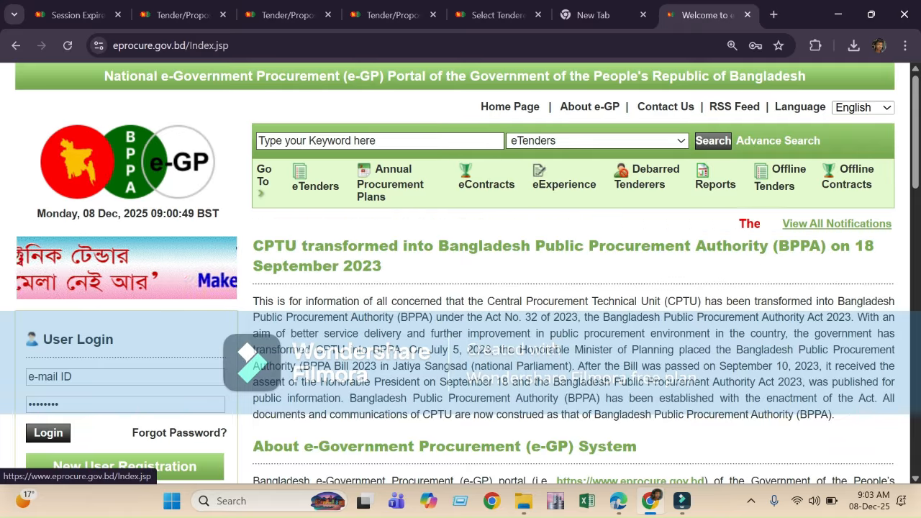
left_click(125, 377)
left_click(314, 84)
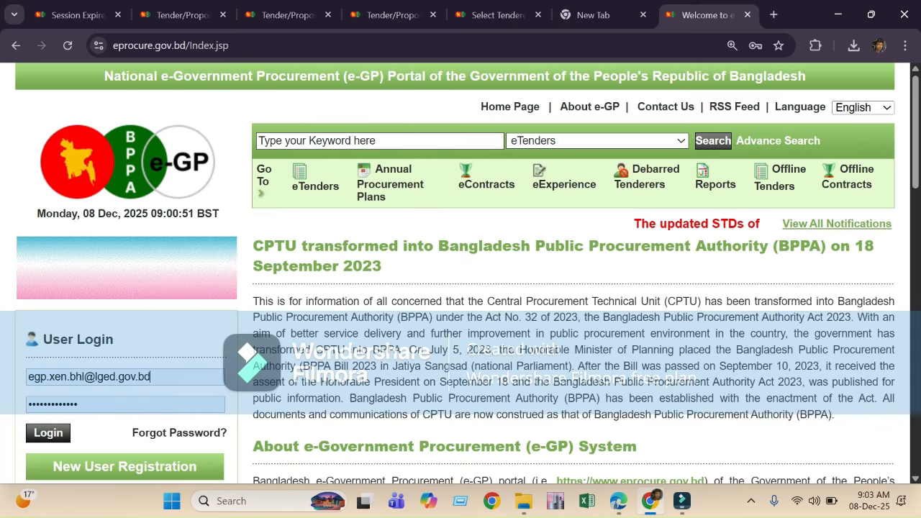
key("Return")
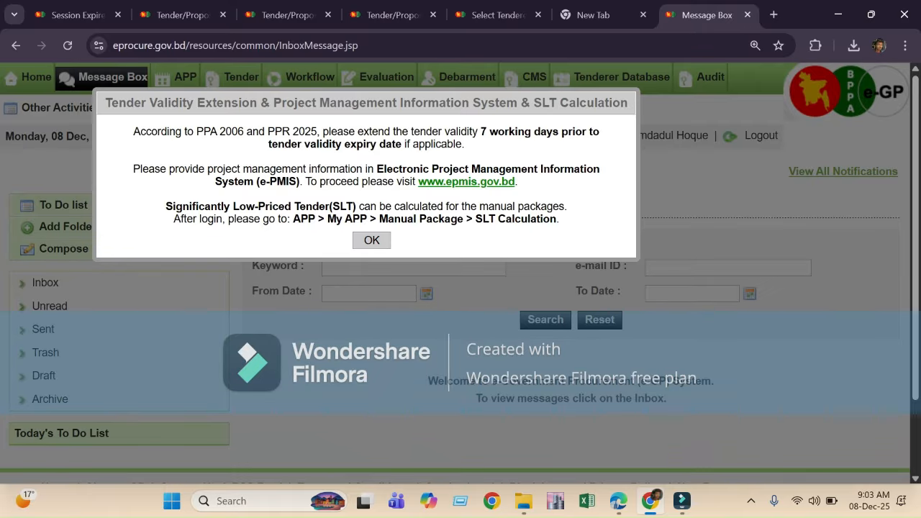
left_click(371, 240)
Switch to the dashboard of tender 1174343 and open its tender document sections.
left_click(183, 15)
scroll(455, 273, "down", 4)
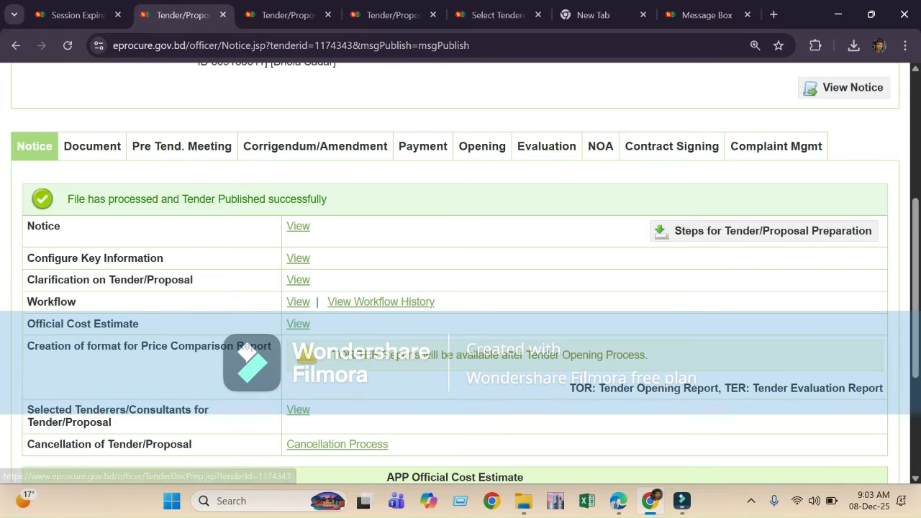
left_click(92, 146)
scroll(461, 273, "down", 10)
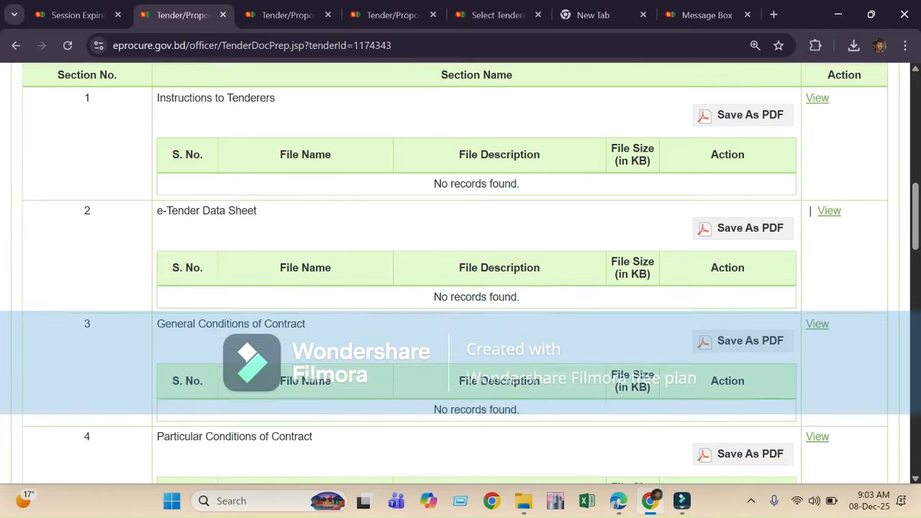
Find the Tenderer Information Form (Form e-PW2B-2) among the tender forms and open its required document list.
scroll(460, 274, "down", 10)
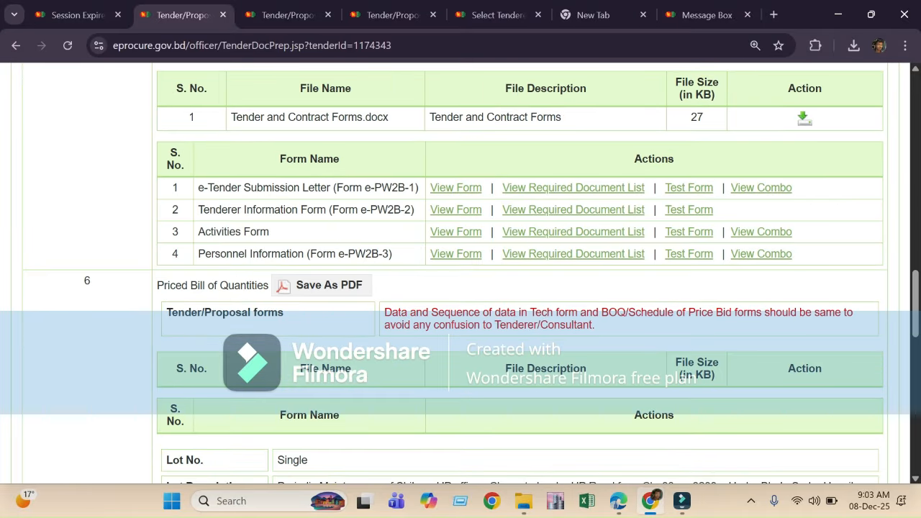
scroll(461, 273, "down", 1)
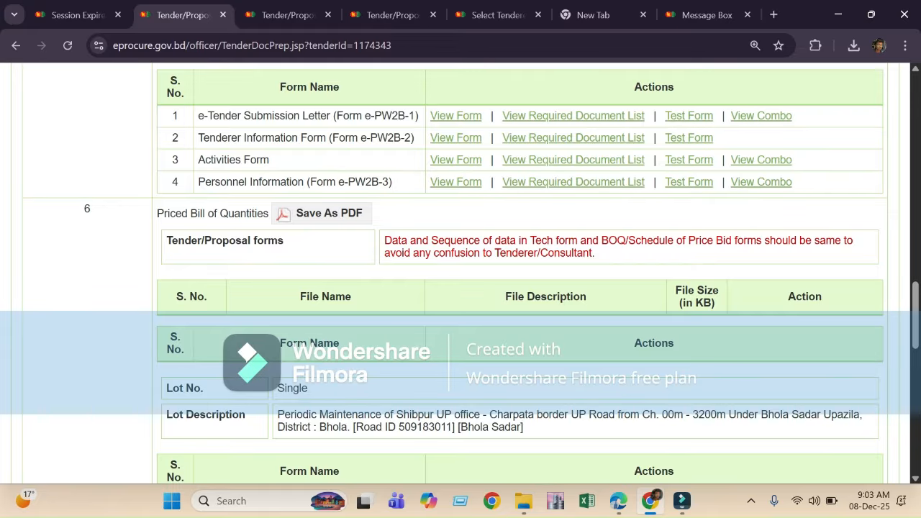
scroll(460, 274, "up", 1)
left_click_drag(227, 209, 361, 210)
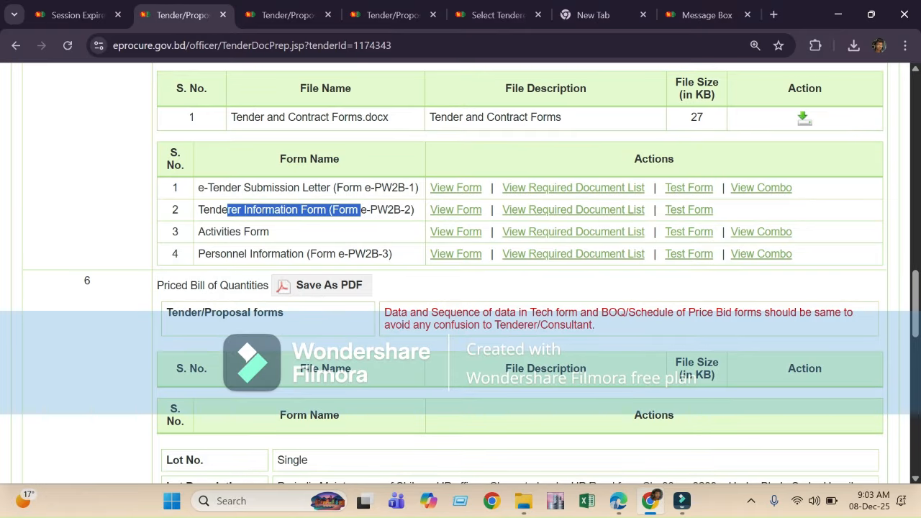
left_click(573, 210)
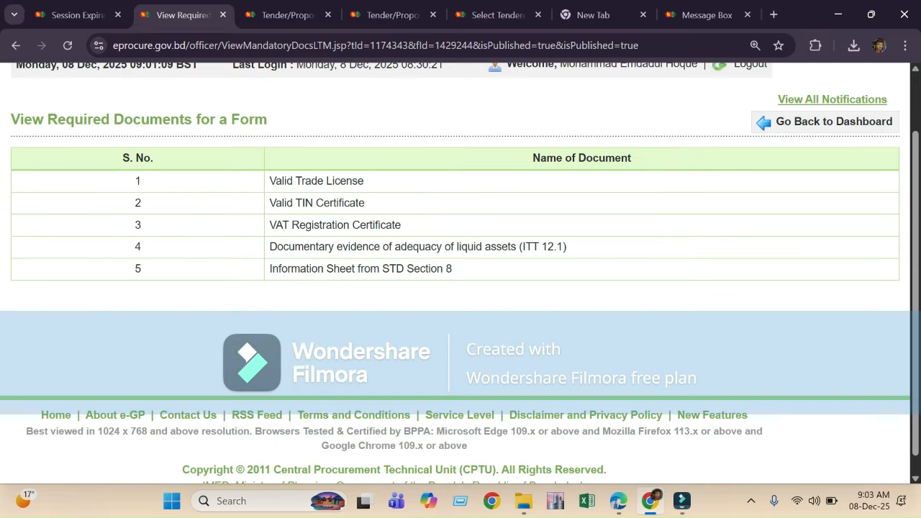
Read through the required documents, from the trade license to the Information Sheet from STD Section 8.
scroll(461, 274, "down", 1)
left_click_drag(282, 181, 341, 181)
left_click_drag(286, 203, 355, 203)
left_click_drag(282, 225, 351, 224)
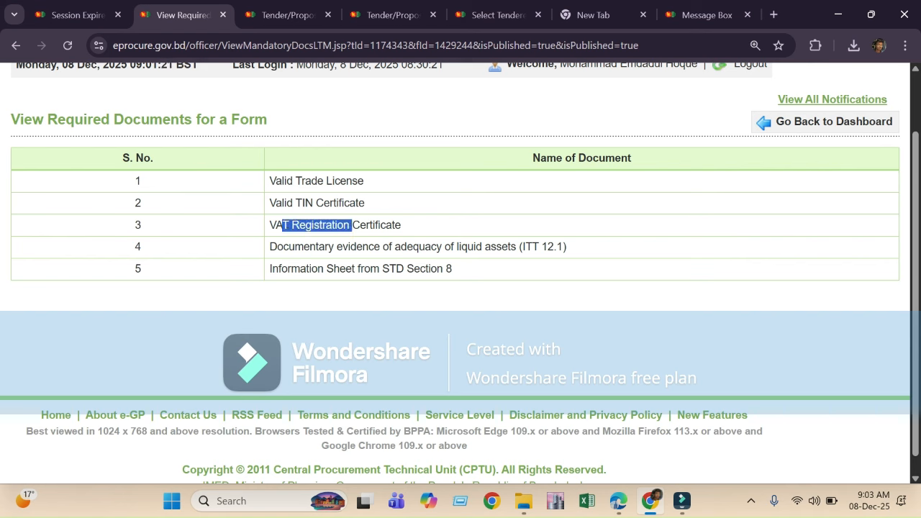
left_click_drag(458, 246, 508, 246)
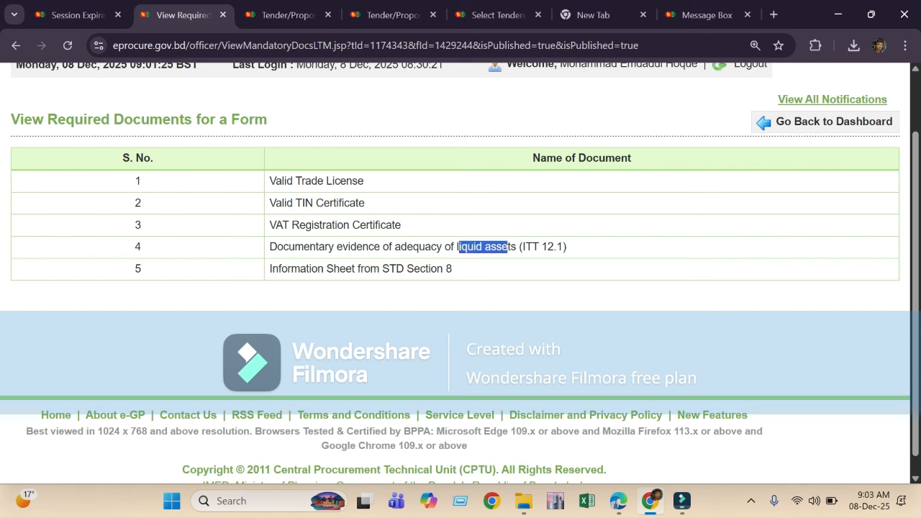
left_click_drag(291, 269, 452, 269)
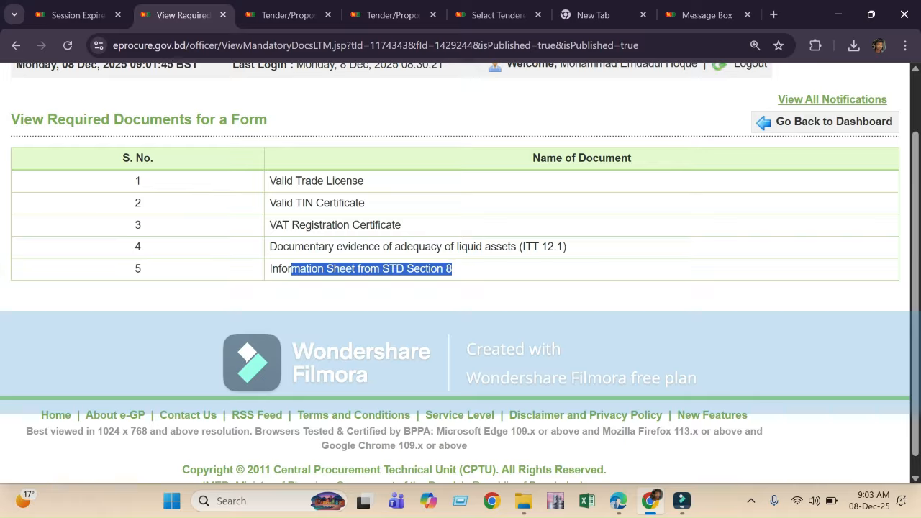
double_click(138, 269)
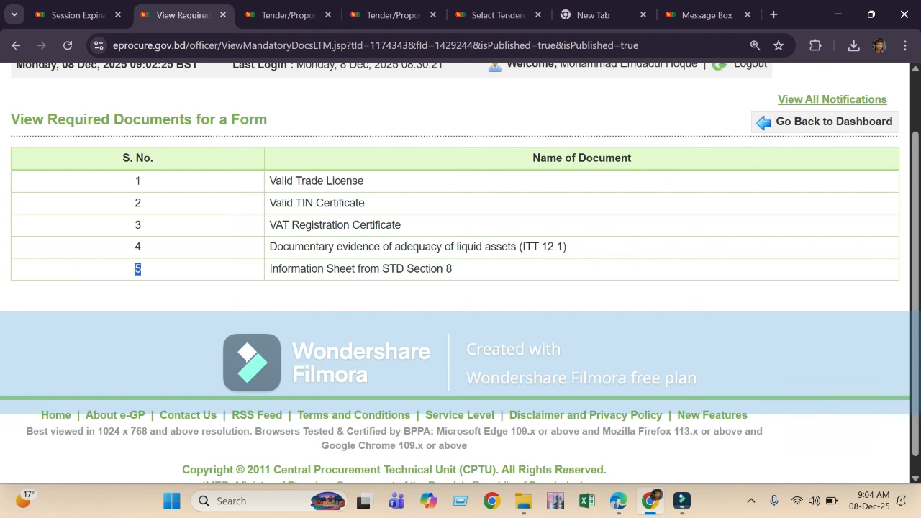
Return to the tender document sections and open the e-Tender Data Sheet.
scroll(241, 80, "up", 1)
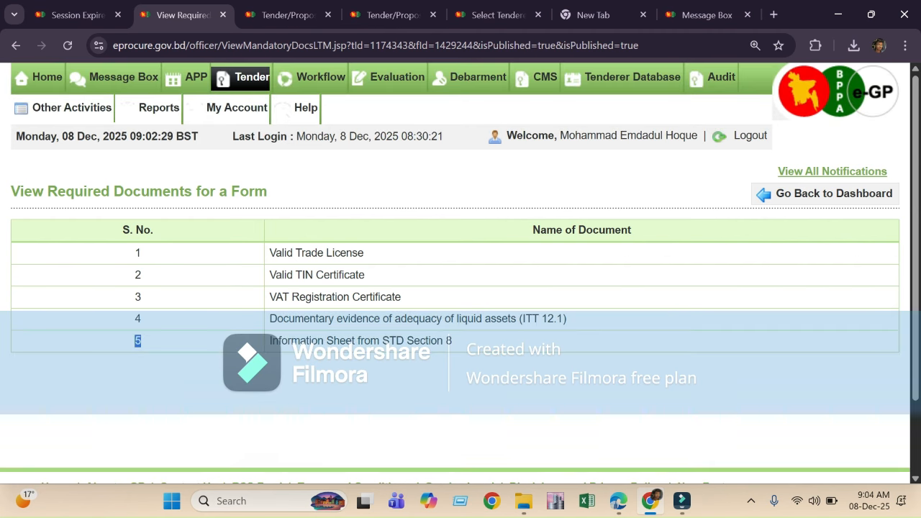
left_click(241, 77)
scroll(461, 273, "down", 10)
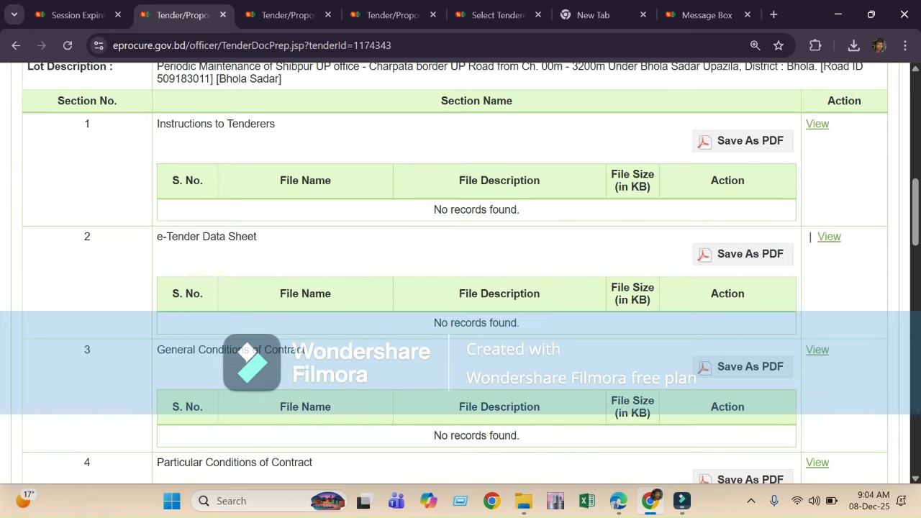
left_click(827, 237)
Examine clause 21.1(h) of the data sheet and its important note on filling in and mapping the Special LTM FY 25-26.xlsx form.
scroll(827, 237, "down", 15)
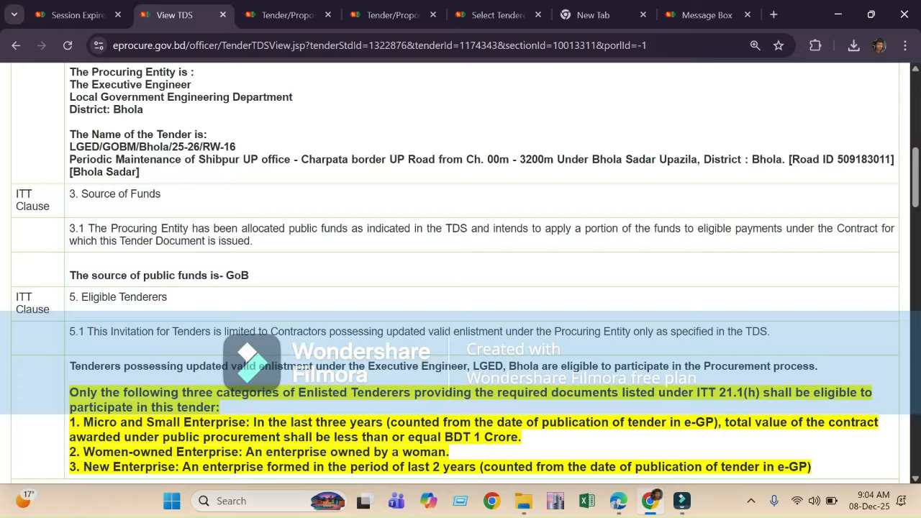
scroll(460, 273, "down", 10)
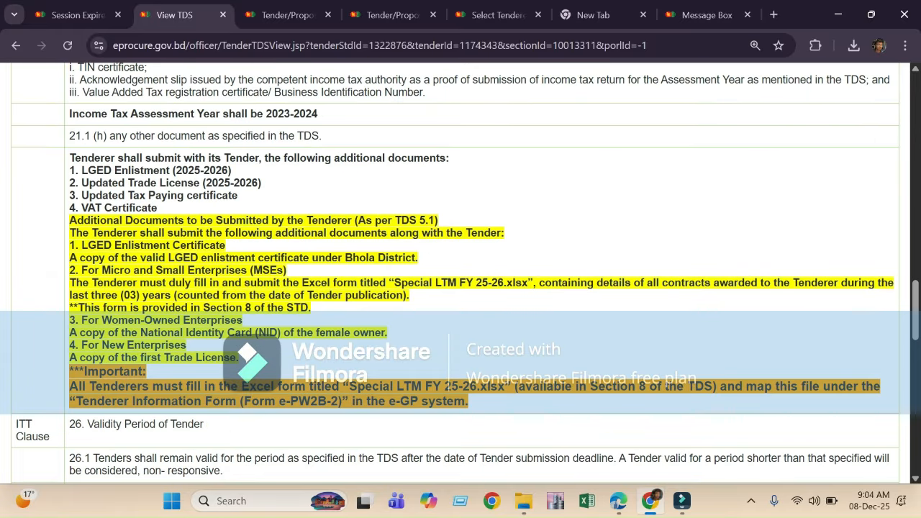
left_click_drag(152, 386, 201, 387)
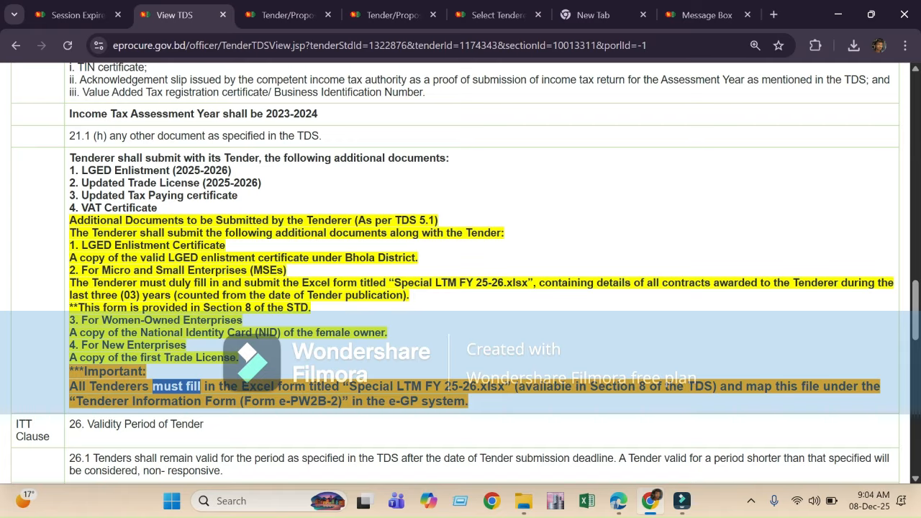
left_click_drag(744, 386, 213, 401)
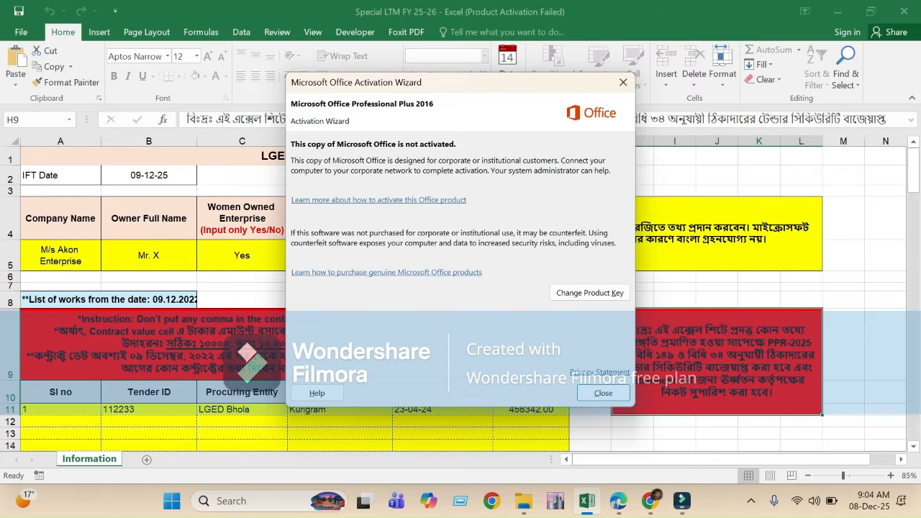
Dismiss the Office activation notice and set the company's registration date to 04-11-2025 in cell D5.
left_click(603, 393)
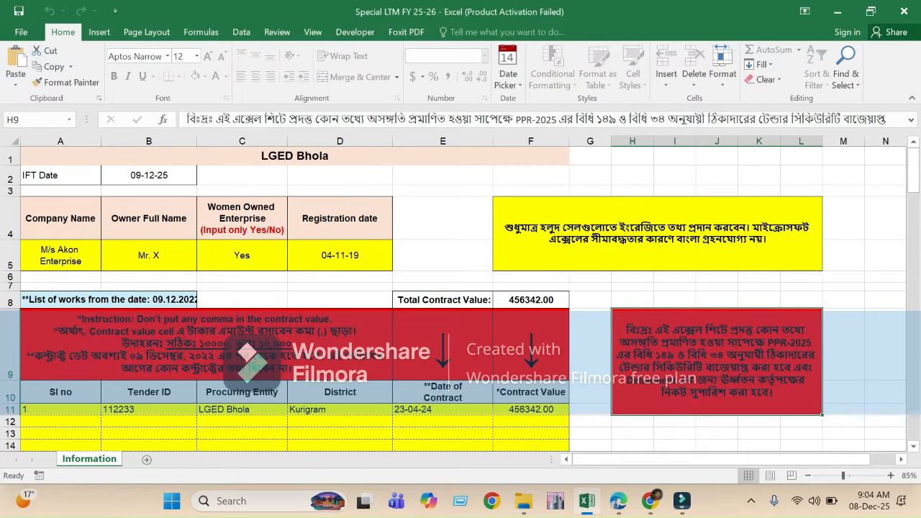
left_click(61, 256)
left_click(149, 256)
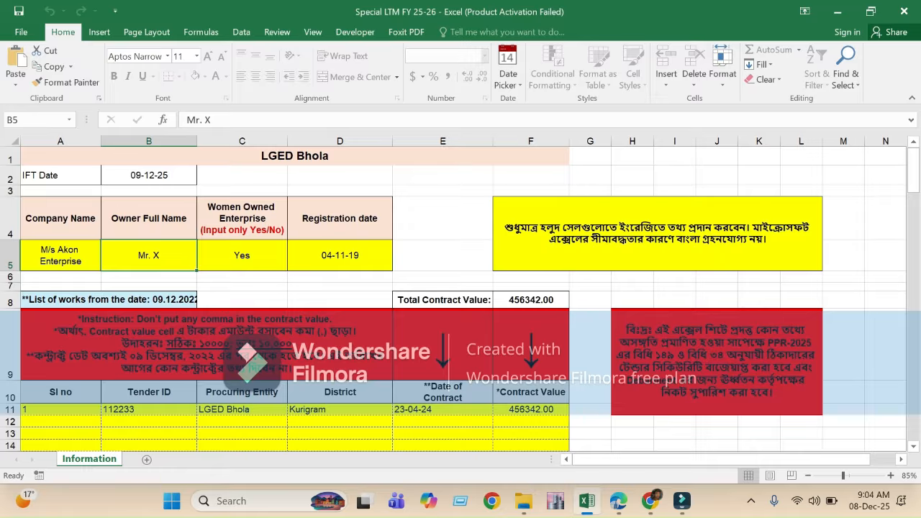
left_click(340, 255)
key("F2")
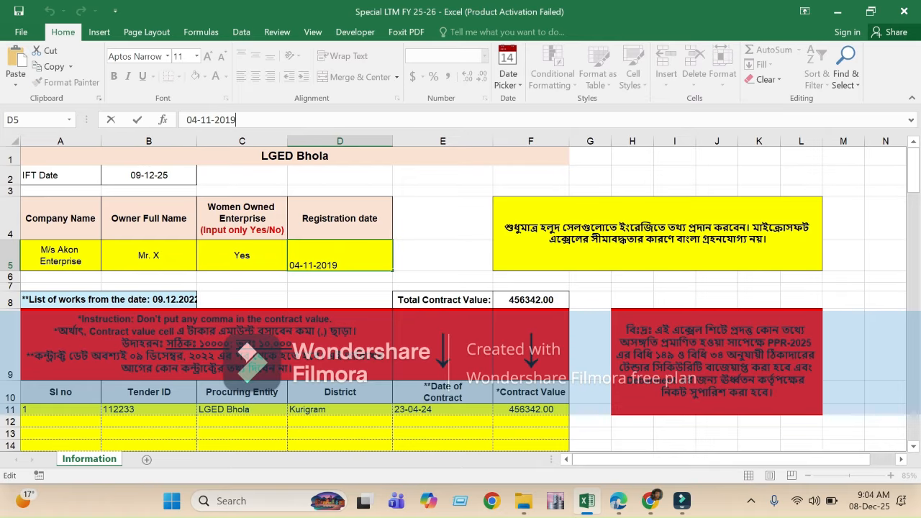
key("BackSpace")
key("BackSpace")
type("25")
key("Return")
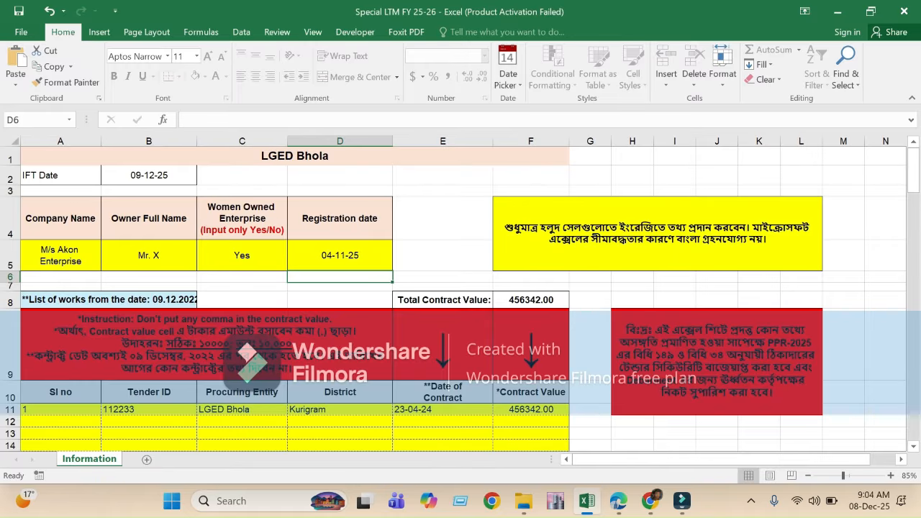
left_click(340, 255)
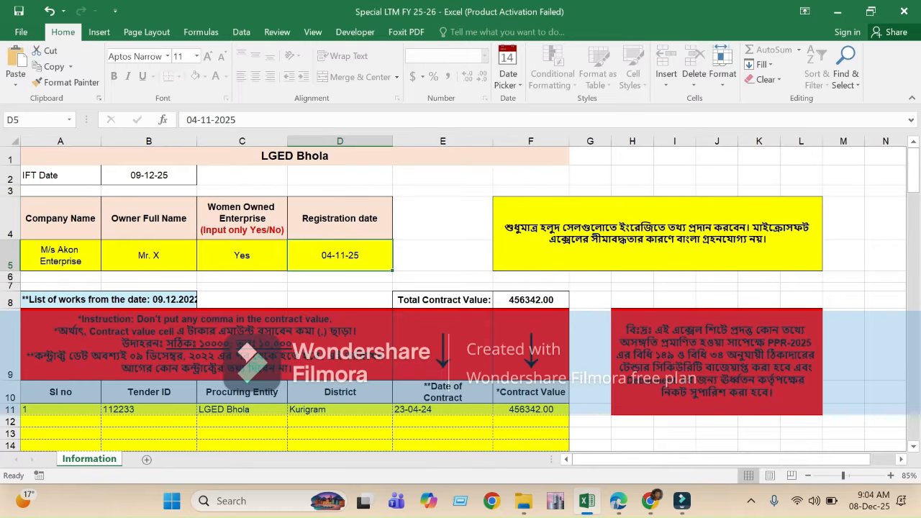
Clear the whole first contract entry in row 11 of the list of works.
scroll(460, 299, "down", 2)
scroll(460, 298, "up", 1)
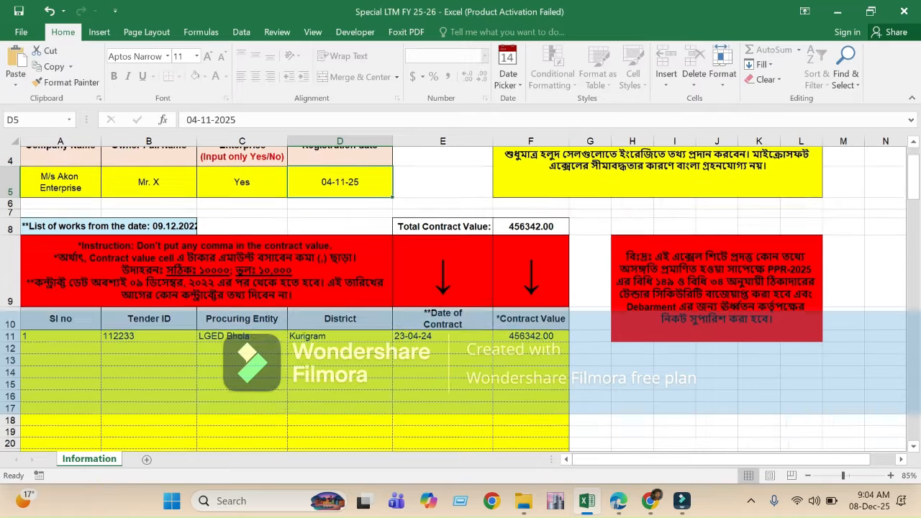
left_click_drag(43, 359, 553, 361)
key("Delete")
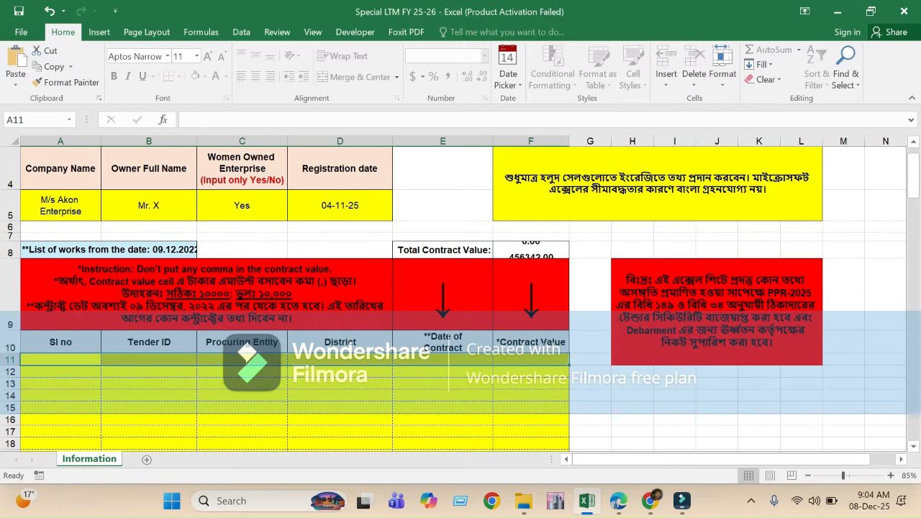
left_click(531, 383)
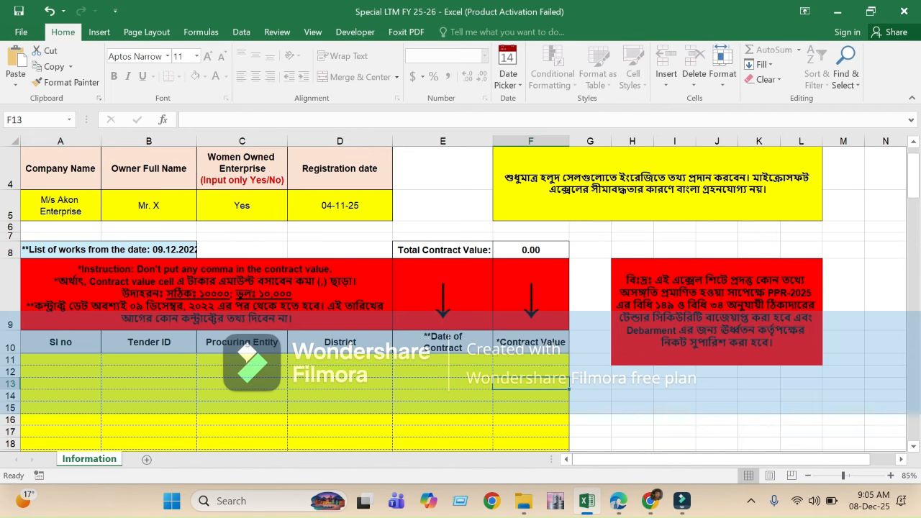
Review the contract value instruction, the company, owner, women-owned and registration date cells, and the empty contract row.
left_click(206, 294)
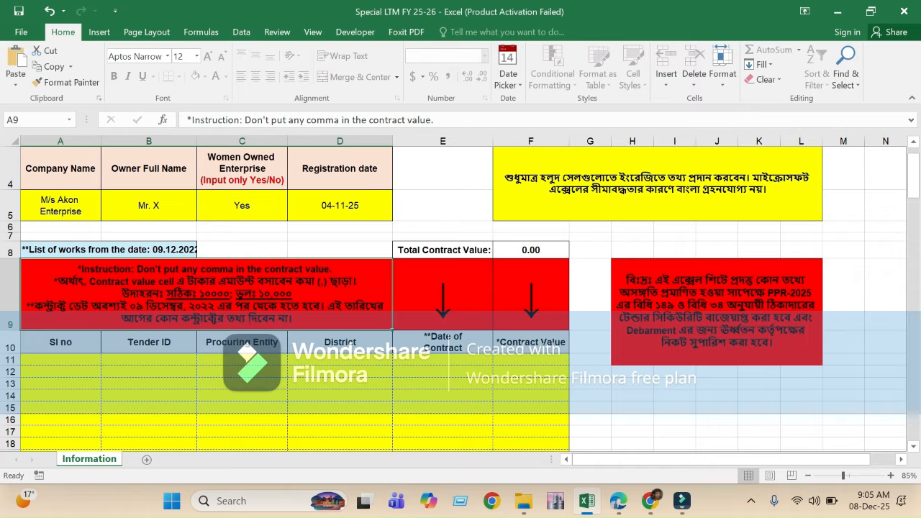
left_click(60, 206)
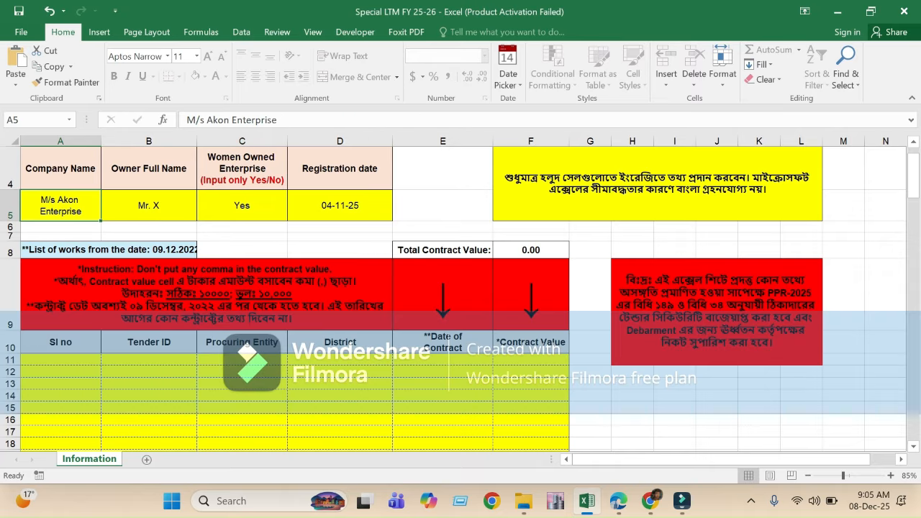
left_click(148, 206)
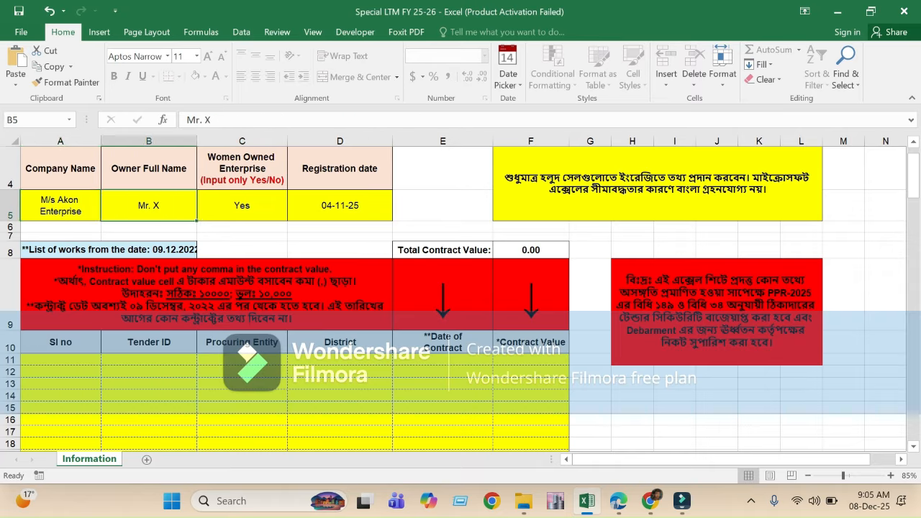
left_click(242, 206)
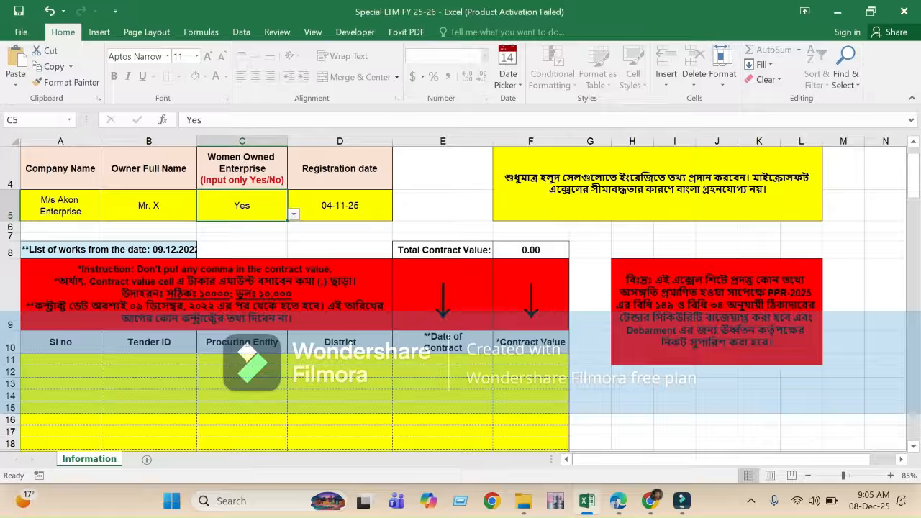
left_click(339, 168)
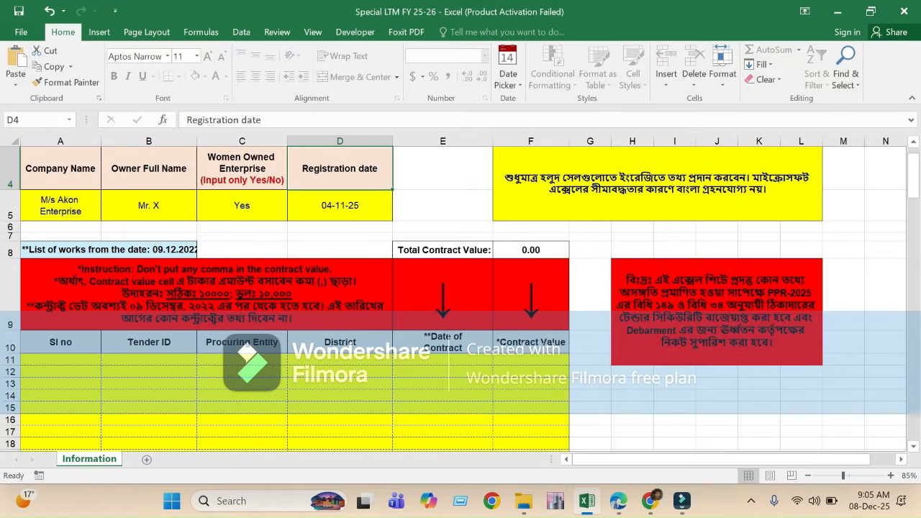
left_click(339, 206)
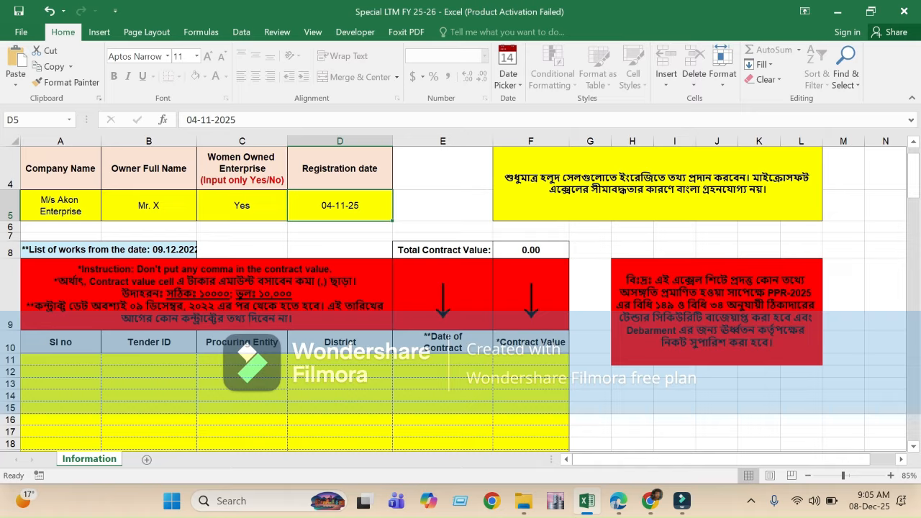
left_click(242, 360)
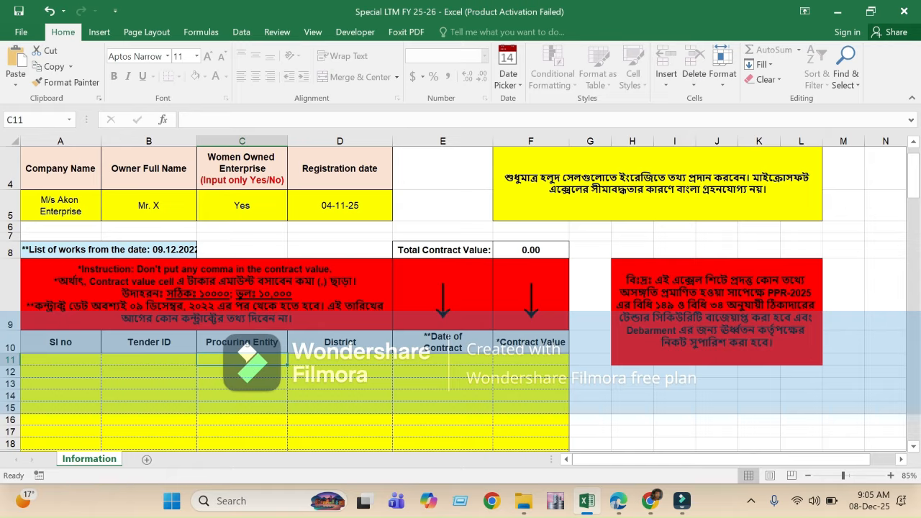
Switch to Chrome and bring back the e-Tender Data Sheet at clause 21.1(h) after checking the e-GP message box.
left_click(650, 501)
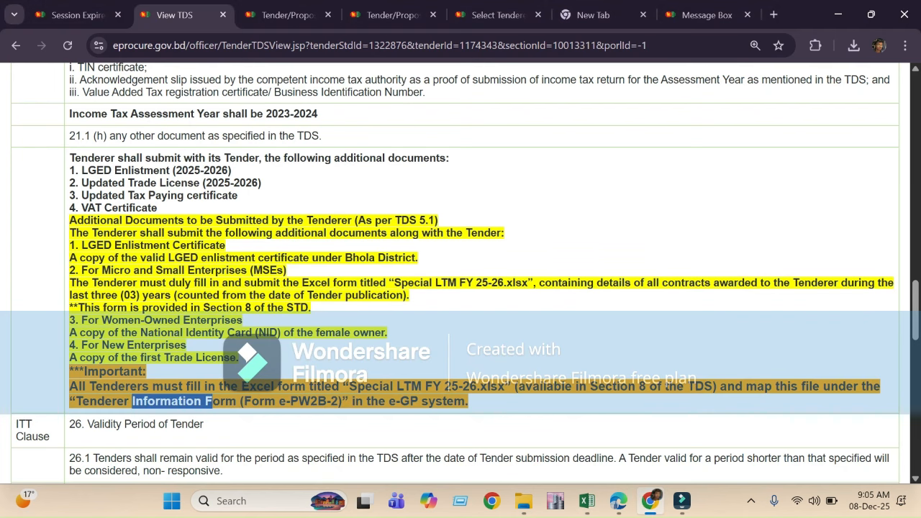
left_click(706, 15)
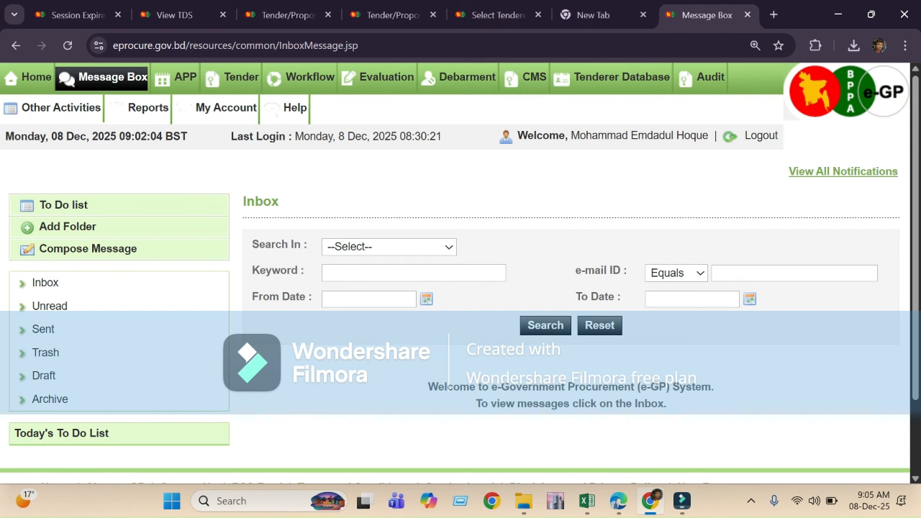
left_click(176, 15)
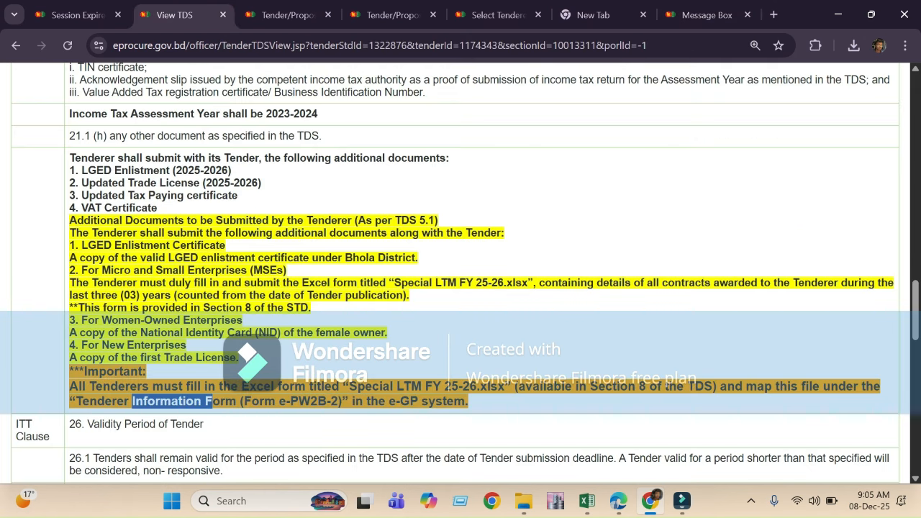